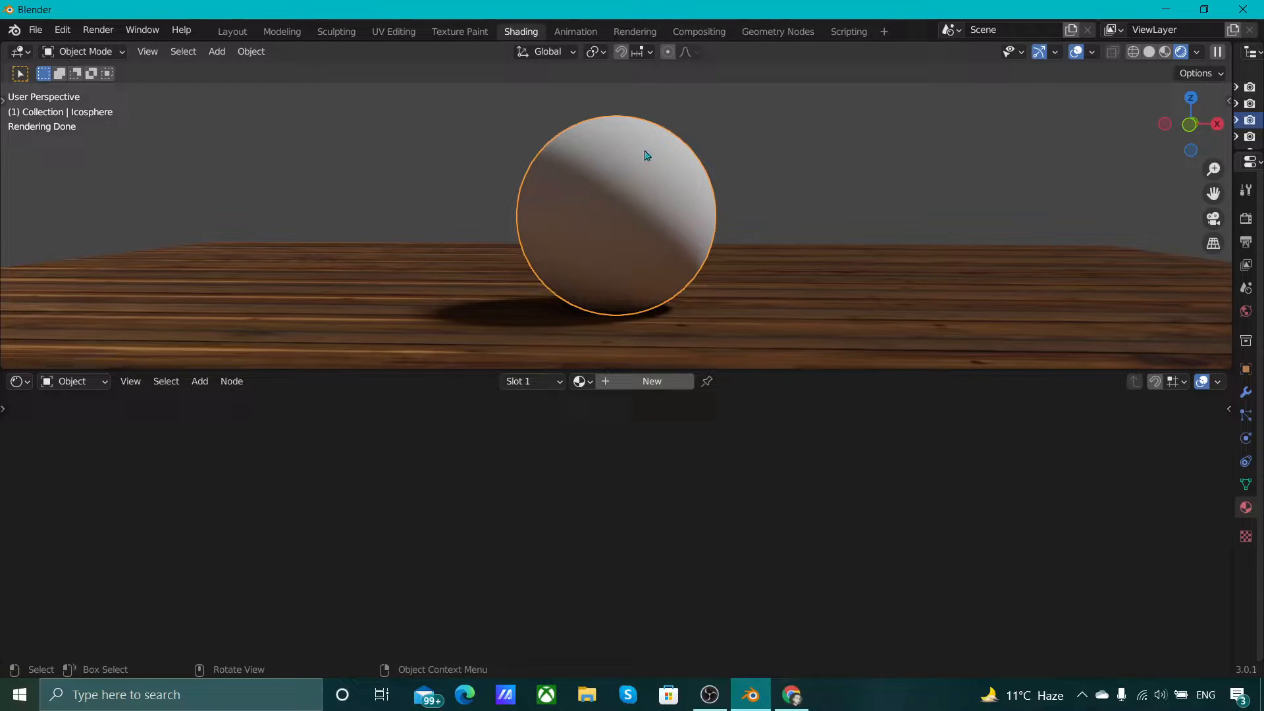
- Create a new material for the sphere and delete its default Principled BSDF node
click(475, 219)
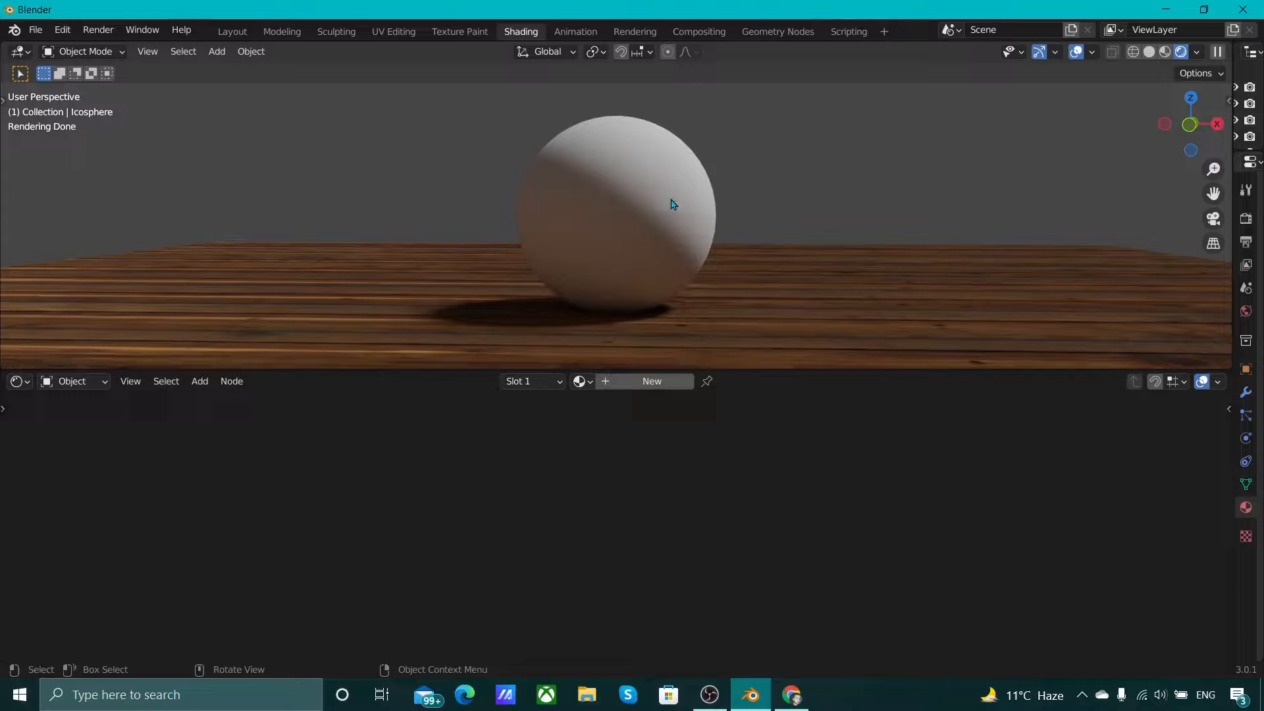
click(597, 205)
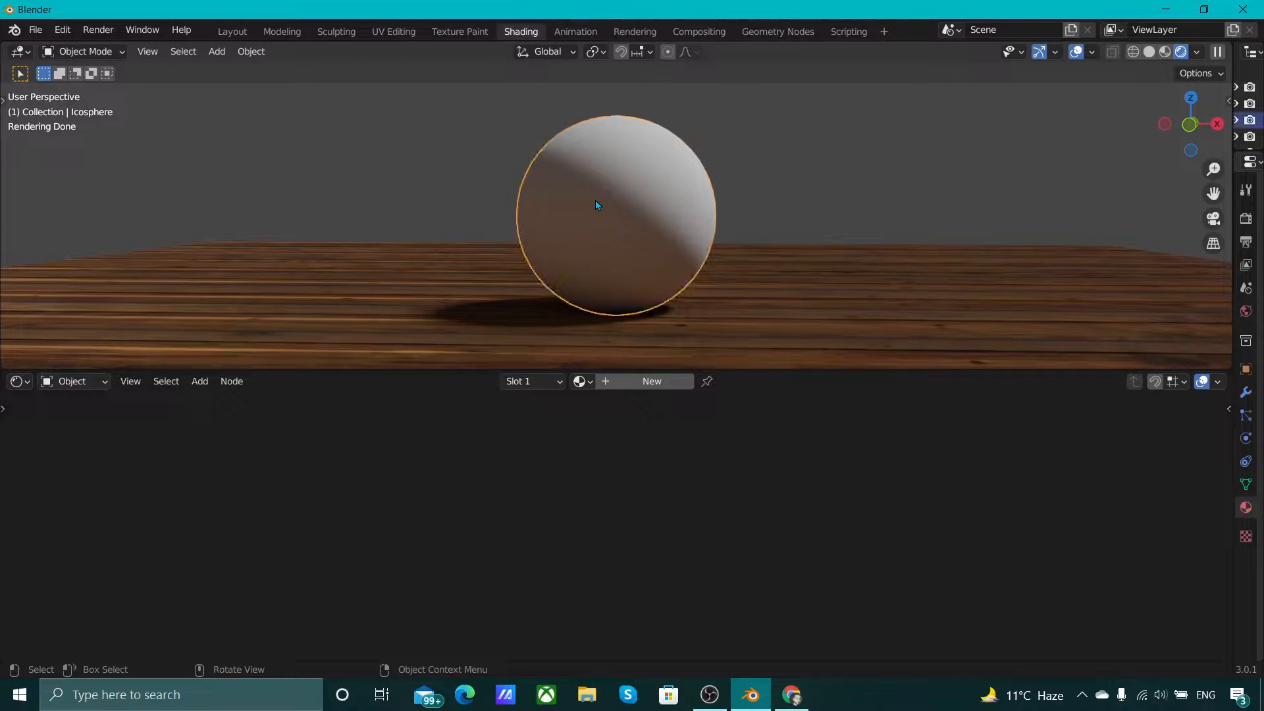
click(662, 381)
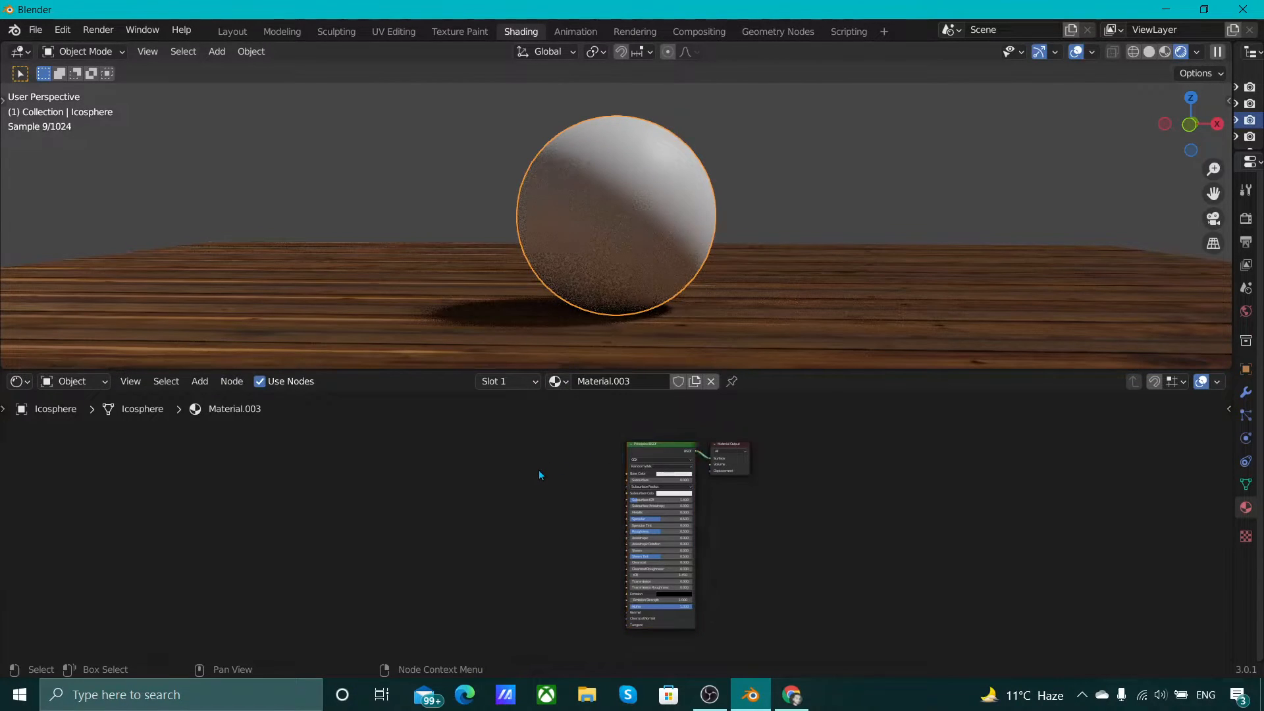
scroll(581, 473, up, 2)
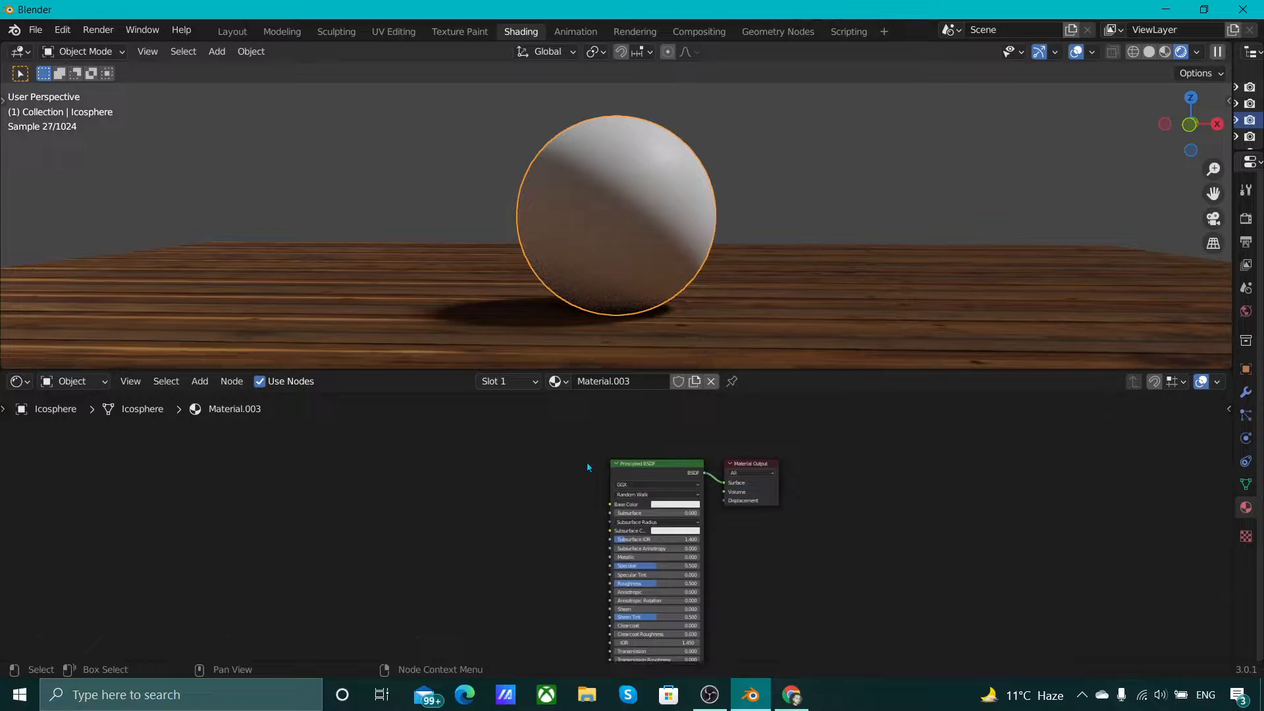
click(645, 479)
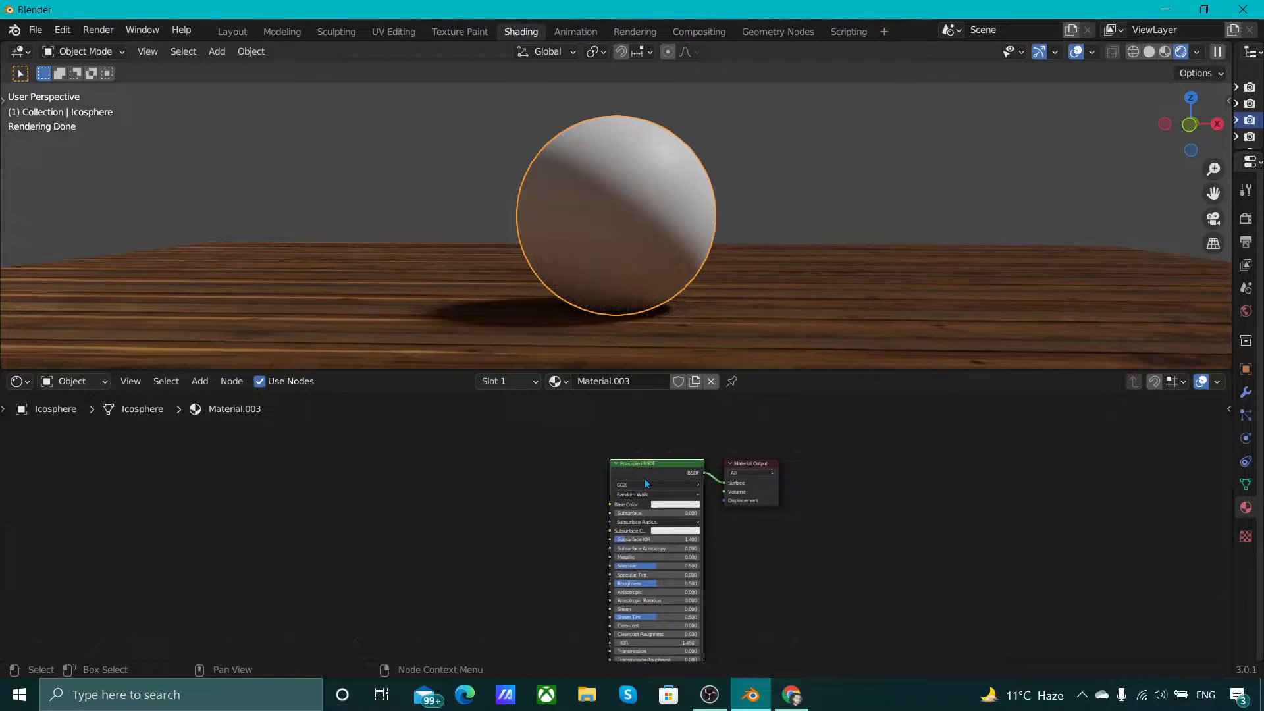
key(x)
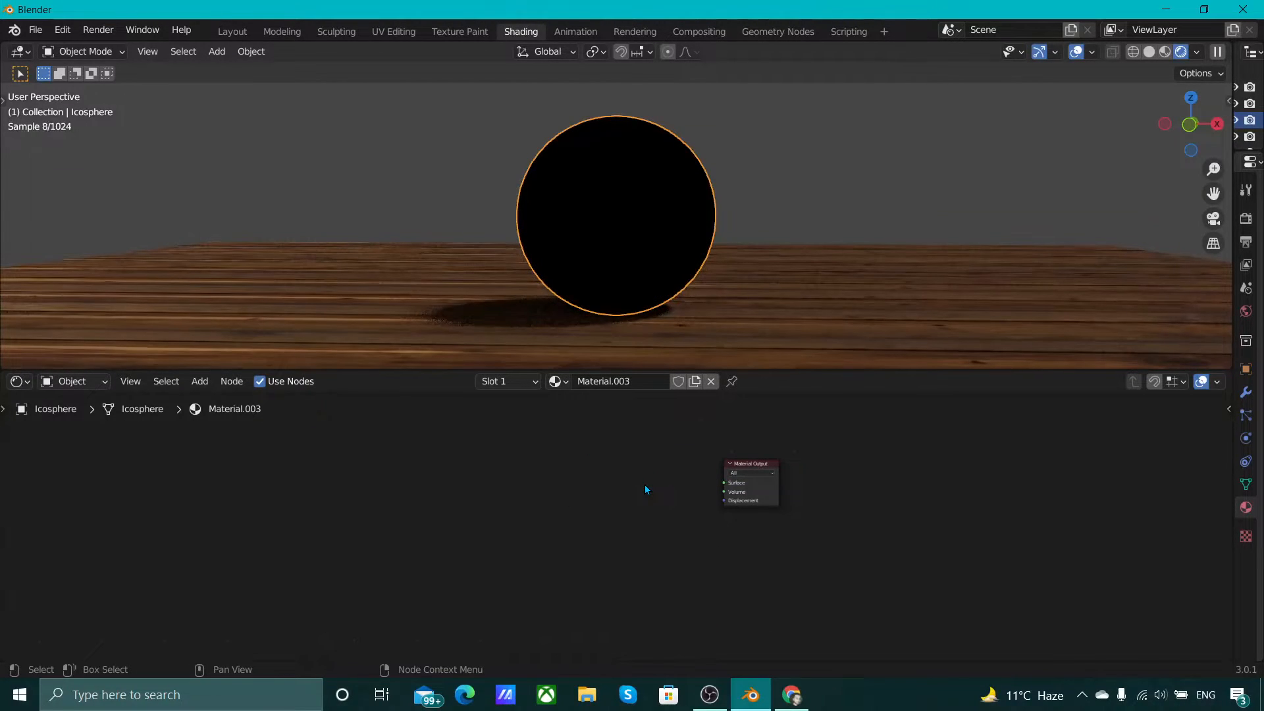
- Add a Glass BSDF node and connect its BSDF output to the Material Output's Surface input
key(F3)
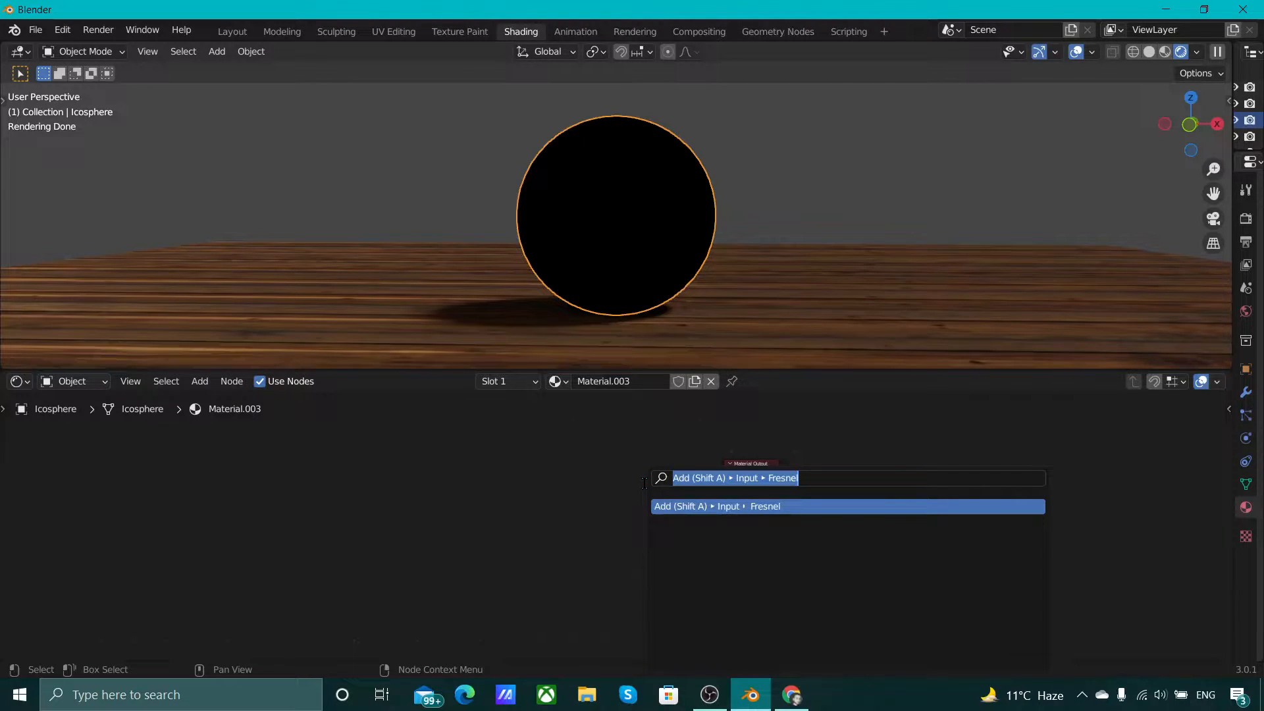
text(glass)
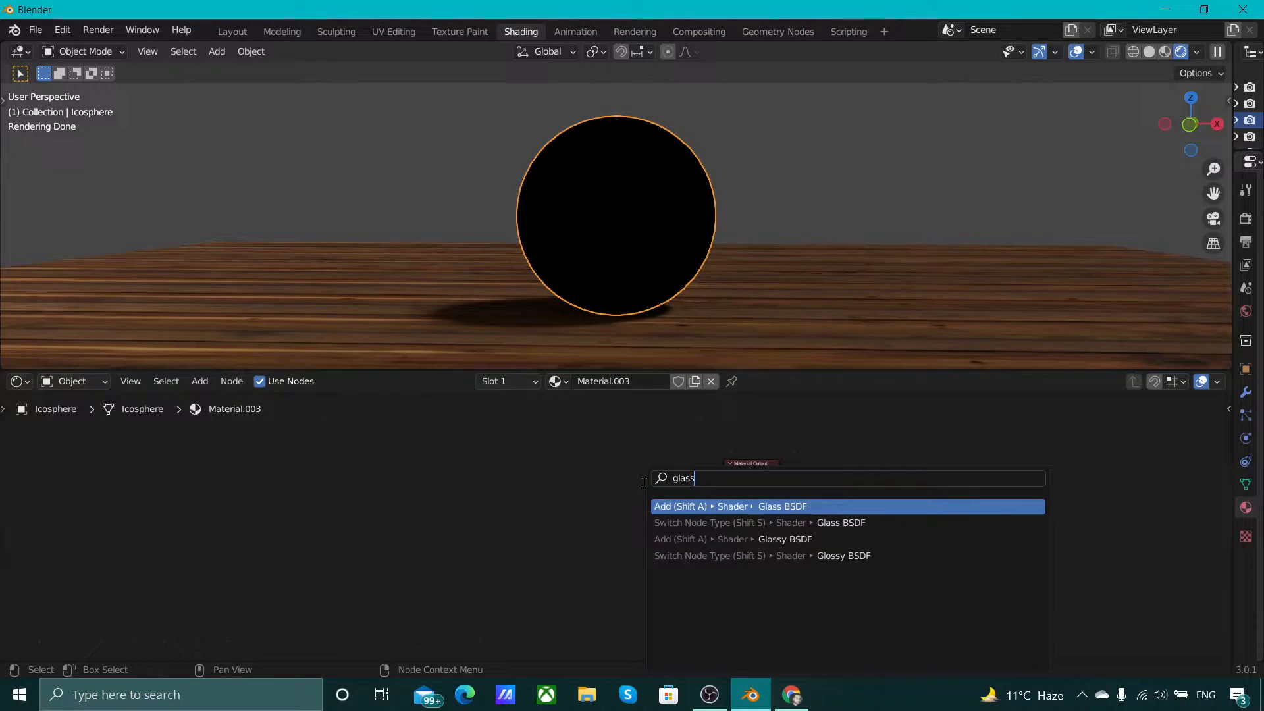
key(Return)
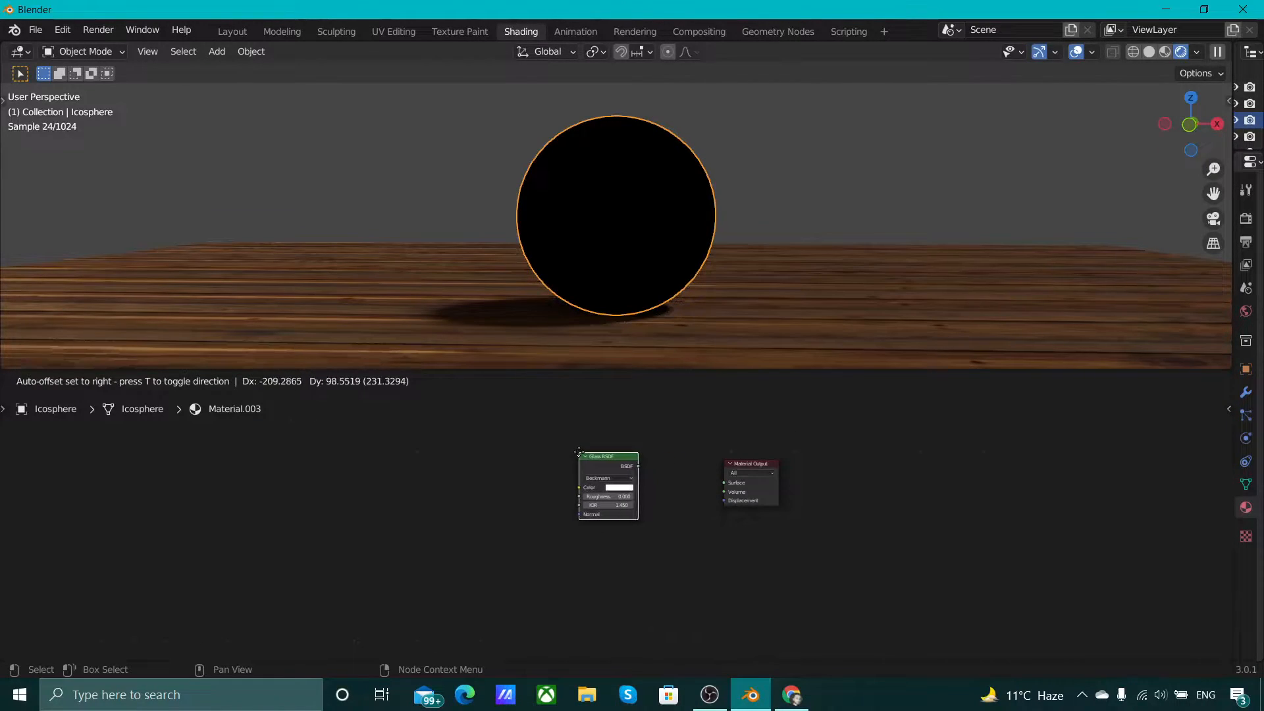
click(575, 452)
scroll(648, 439, up, 2)
drag(650, 437, 776, 462)
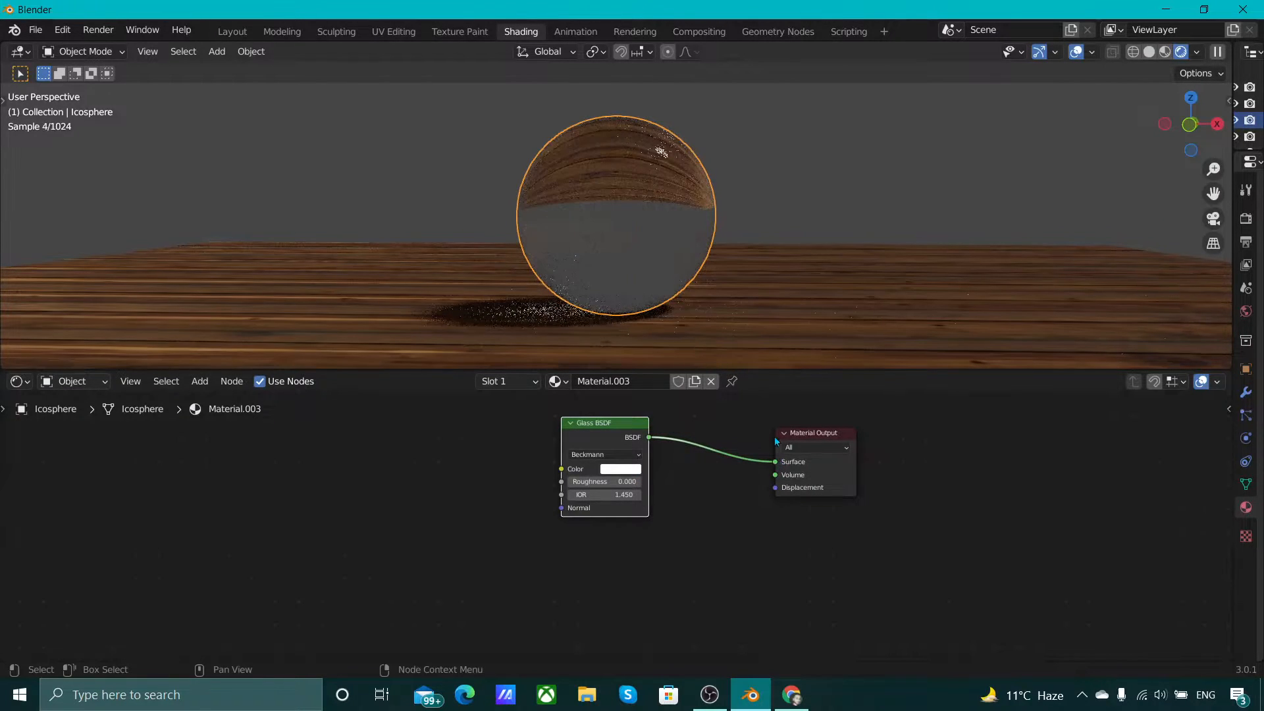
click(848, 216)
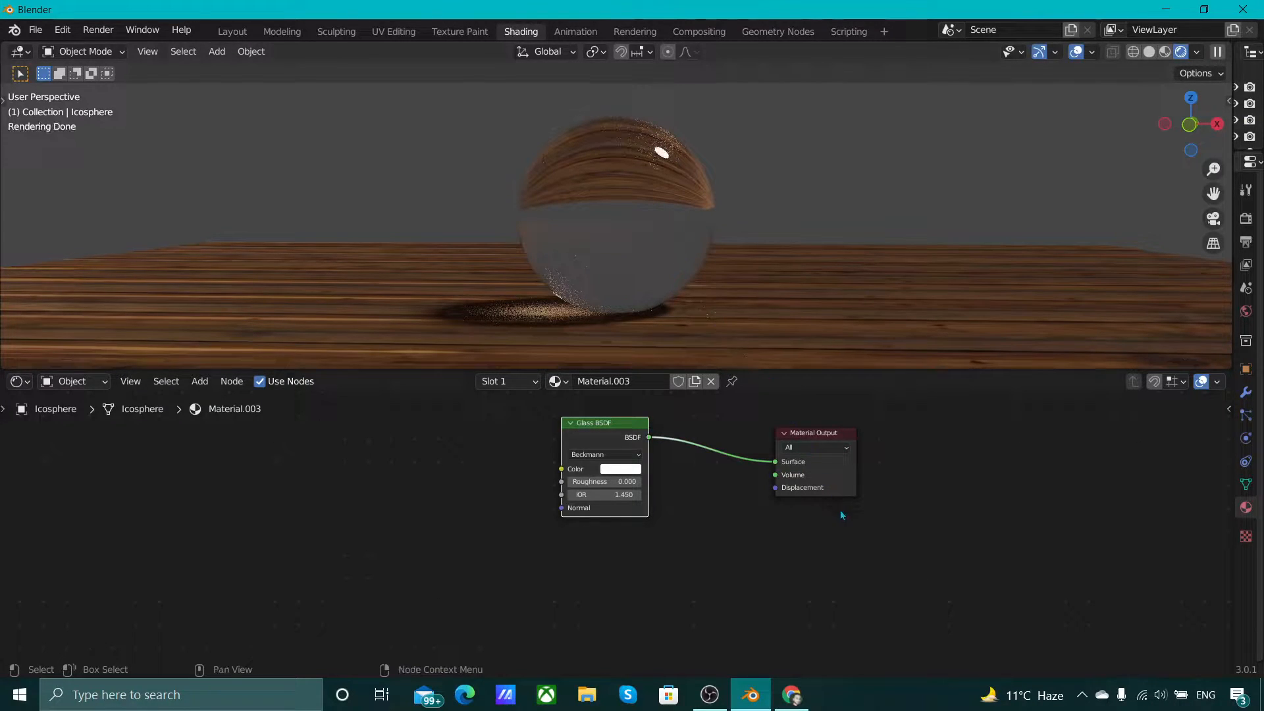
- Move the Material Output node farther from the Glass BSDF and add a Refraction BSDF node below the Glass BSDF
drag(842, 484, 983, 551)
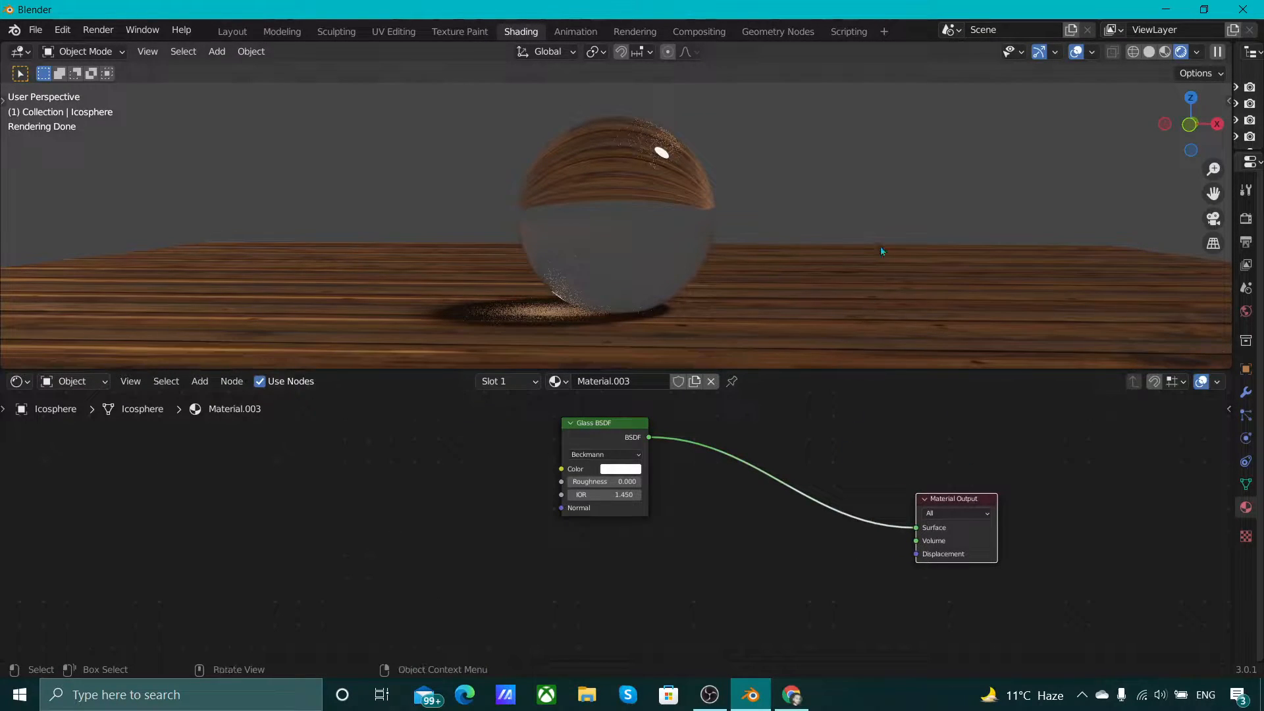
click(718, 553)
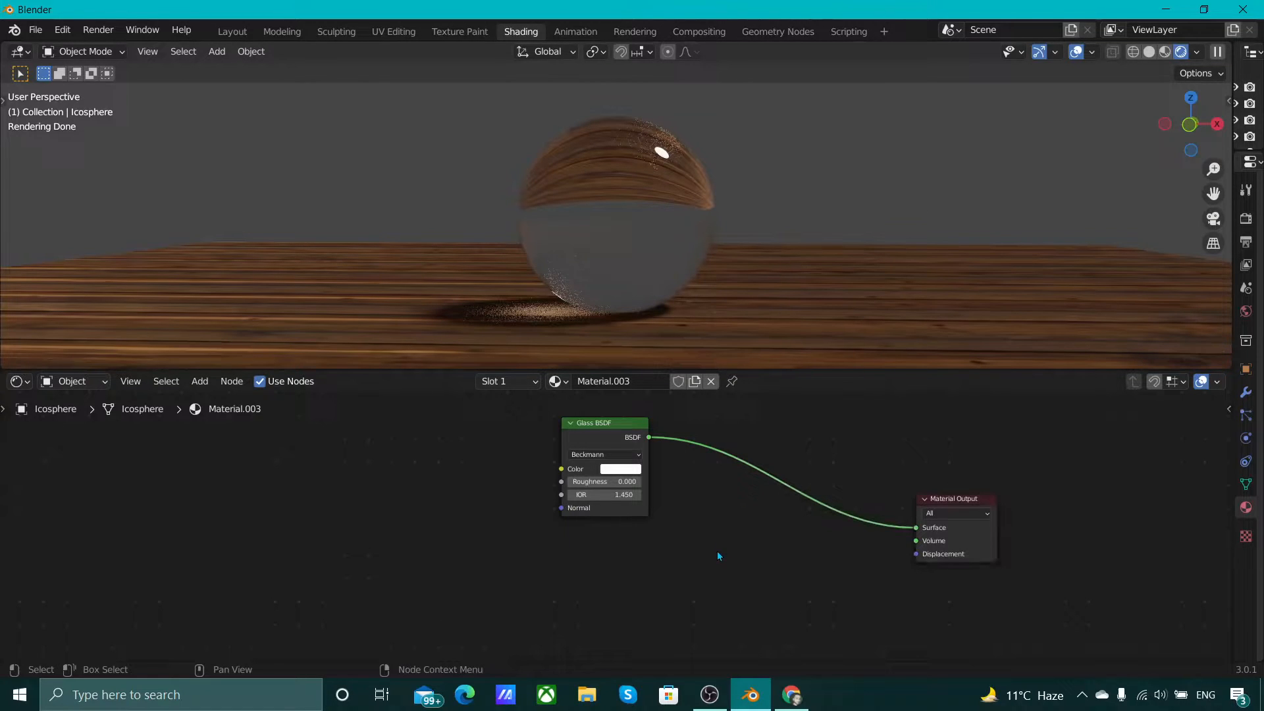
key(F3)
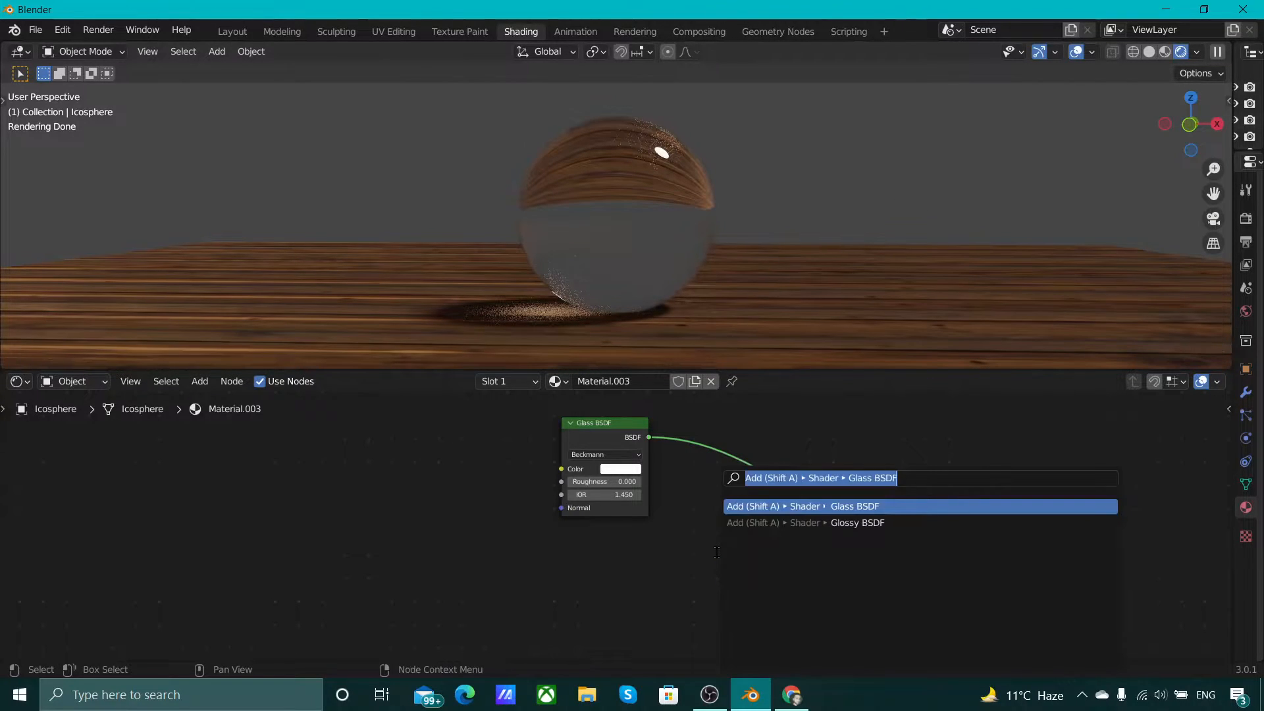
text(refrac)
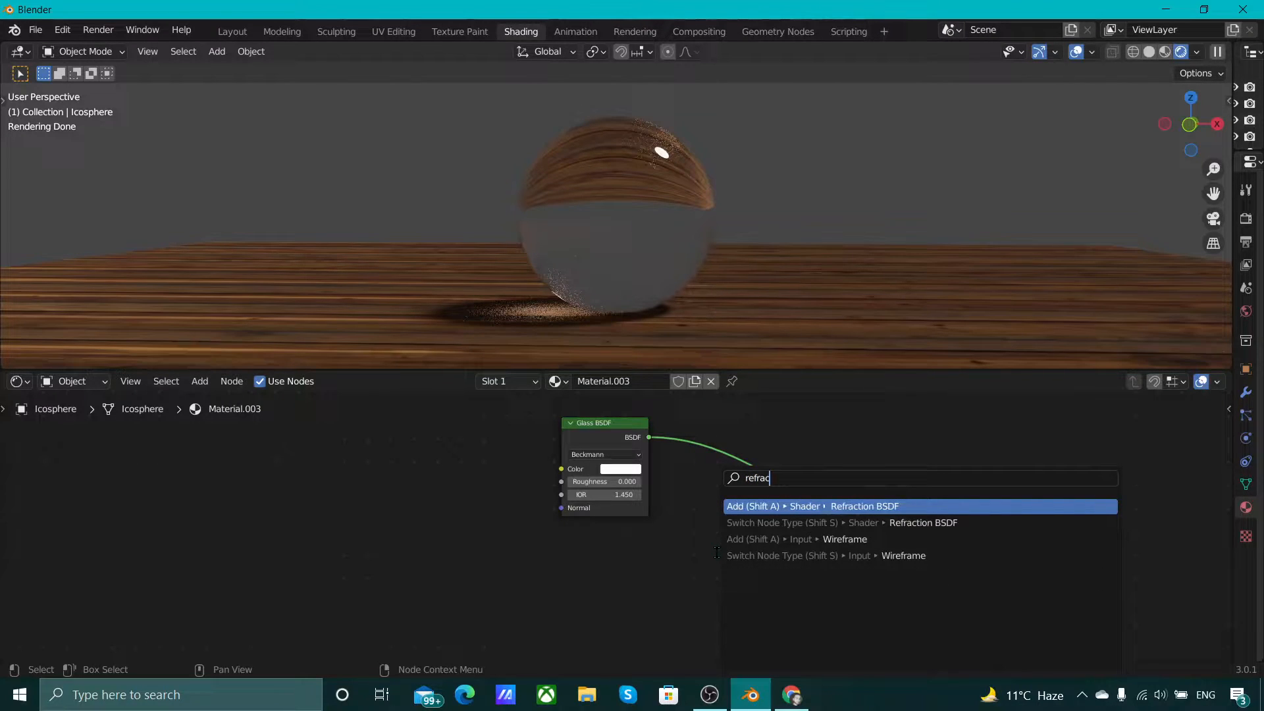
key(Return)
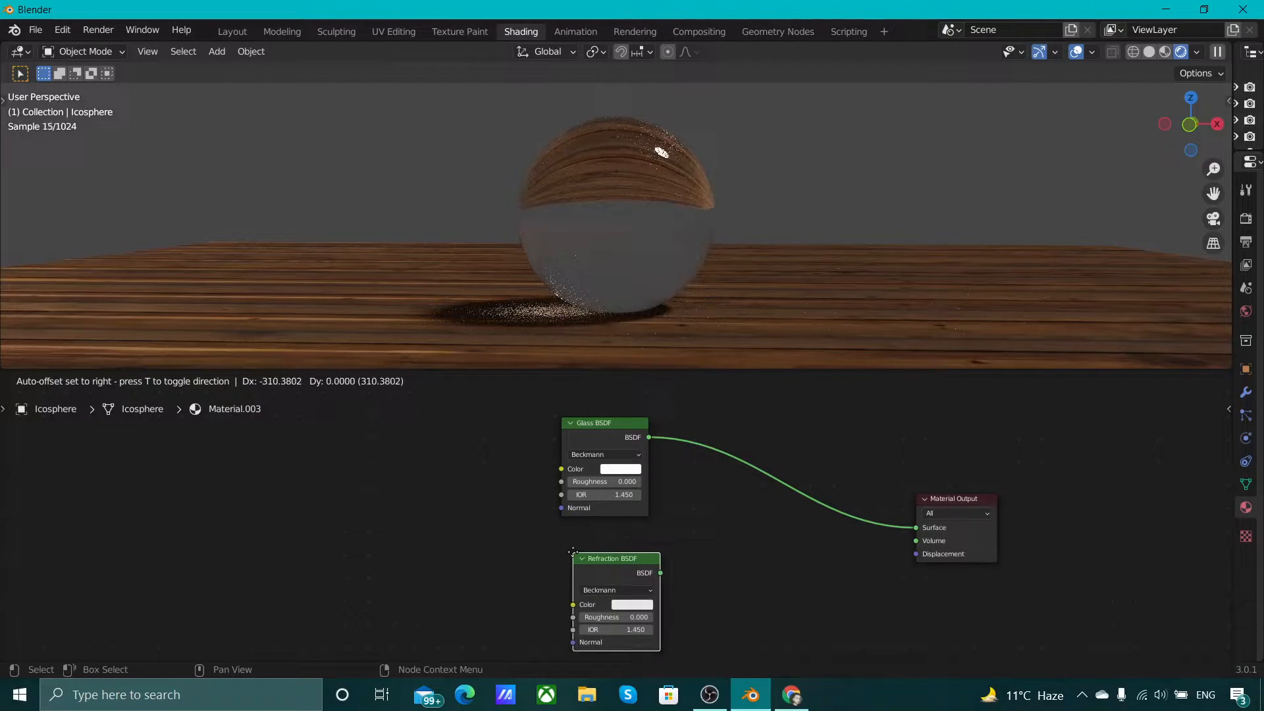
click(573, 552)
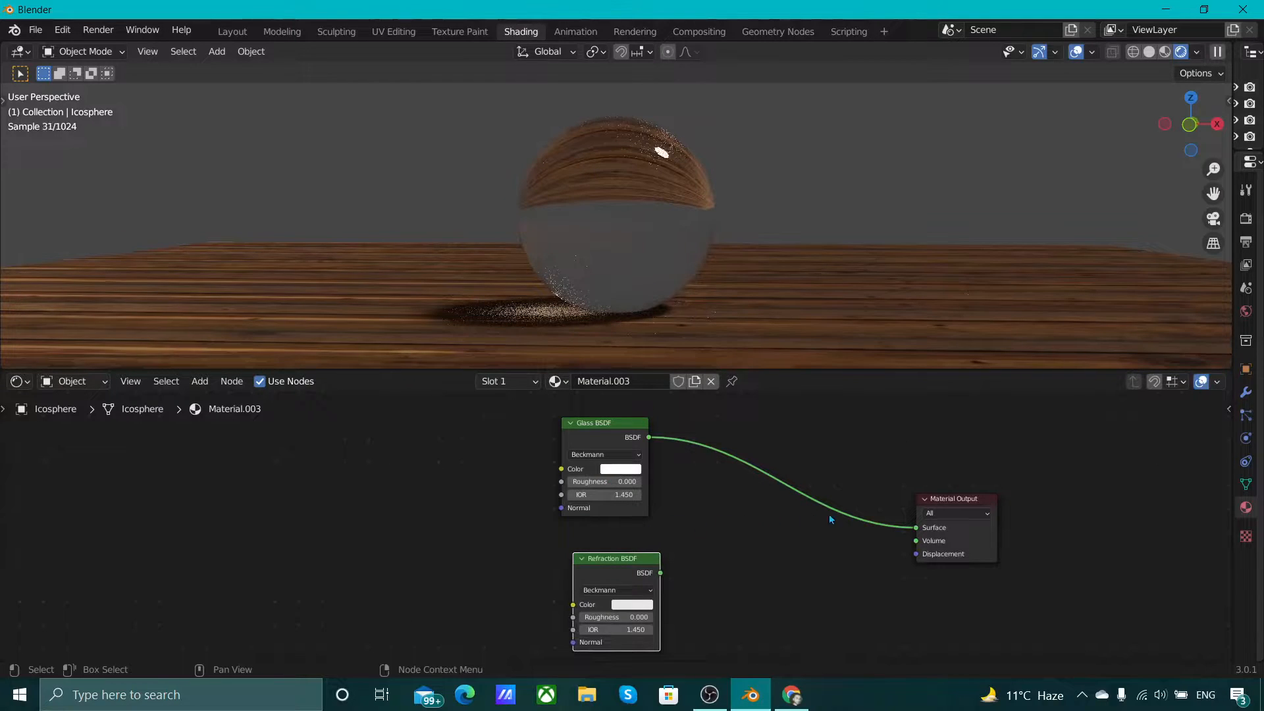
- Insert an Add Shader node between the Glass BSDF and Material Output, and connect the Refraction BSDF to its second Shader input
click(774, 574)
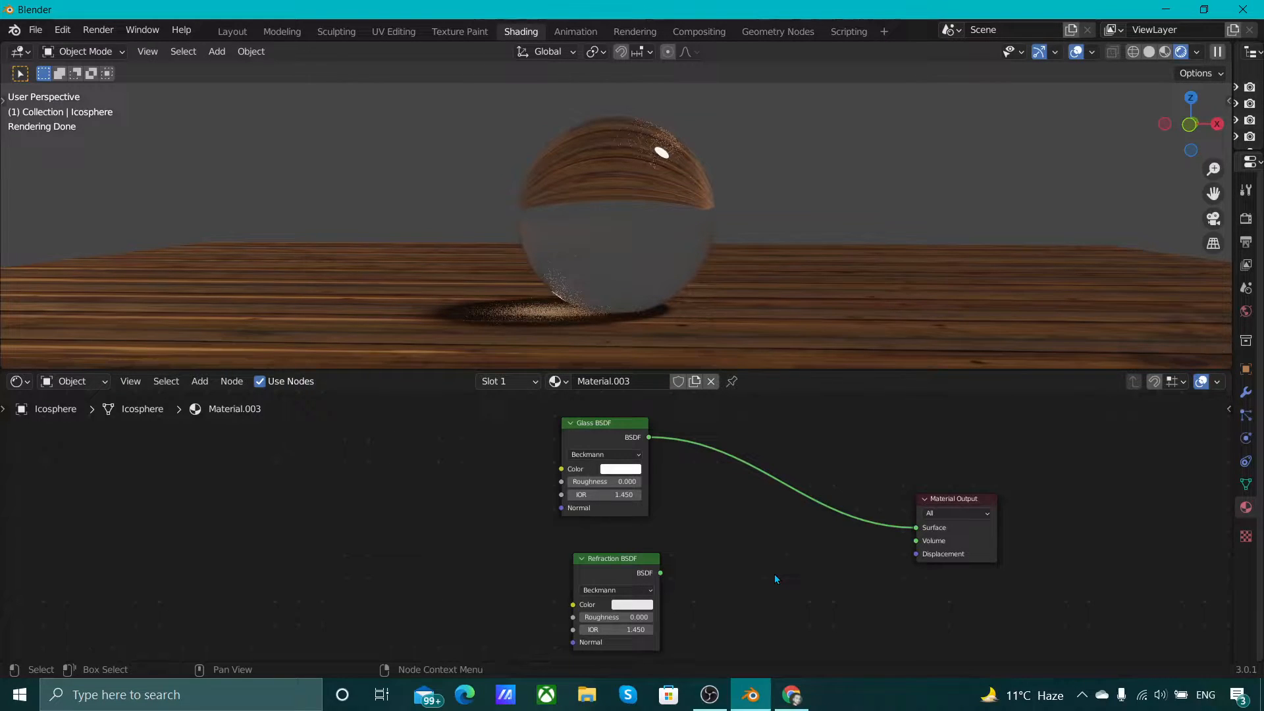
key(F3)
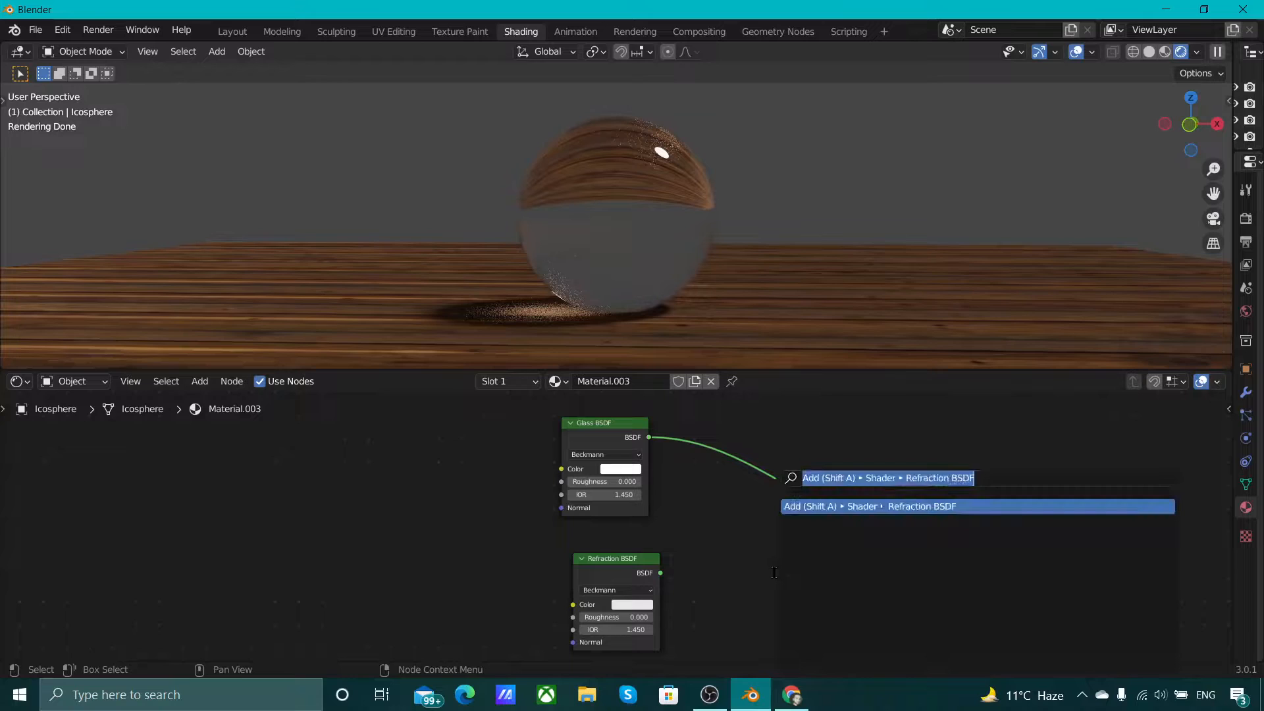
text(add)
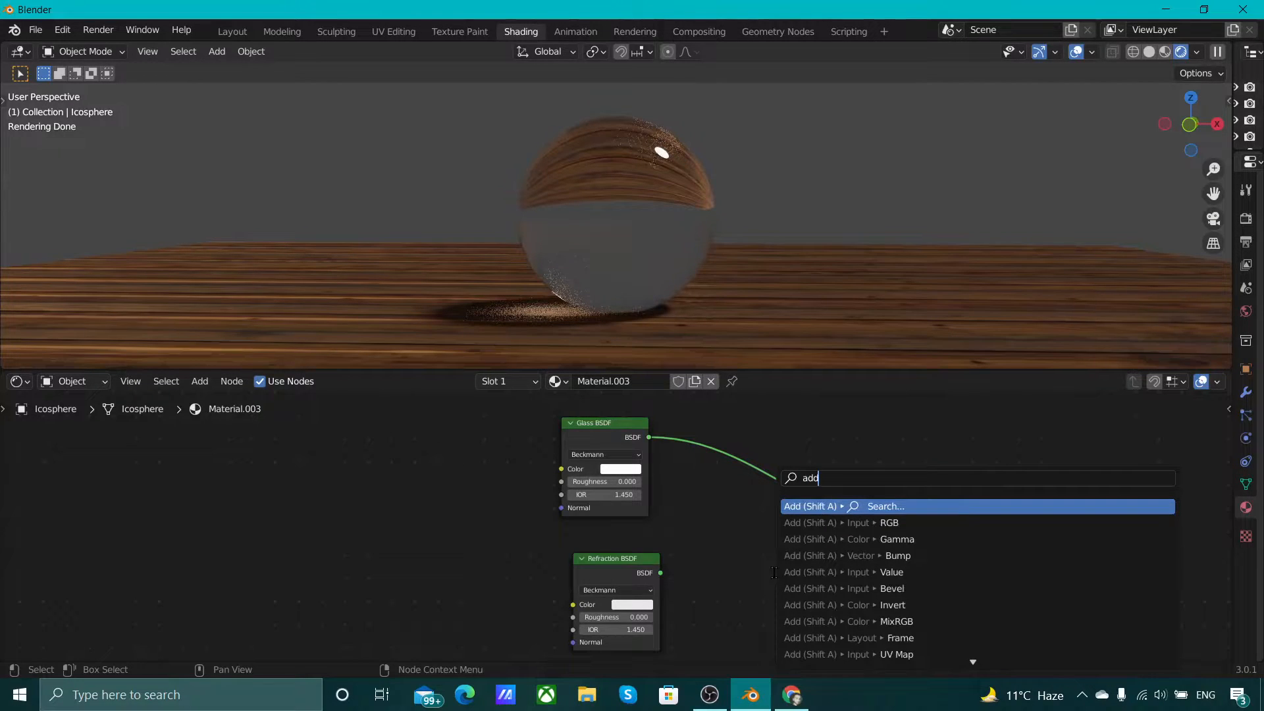
text( sha)
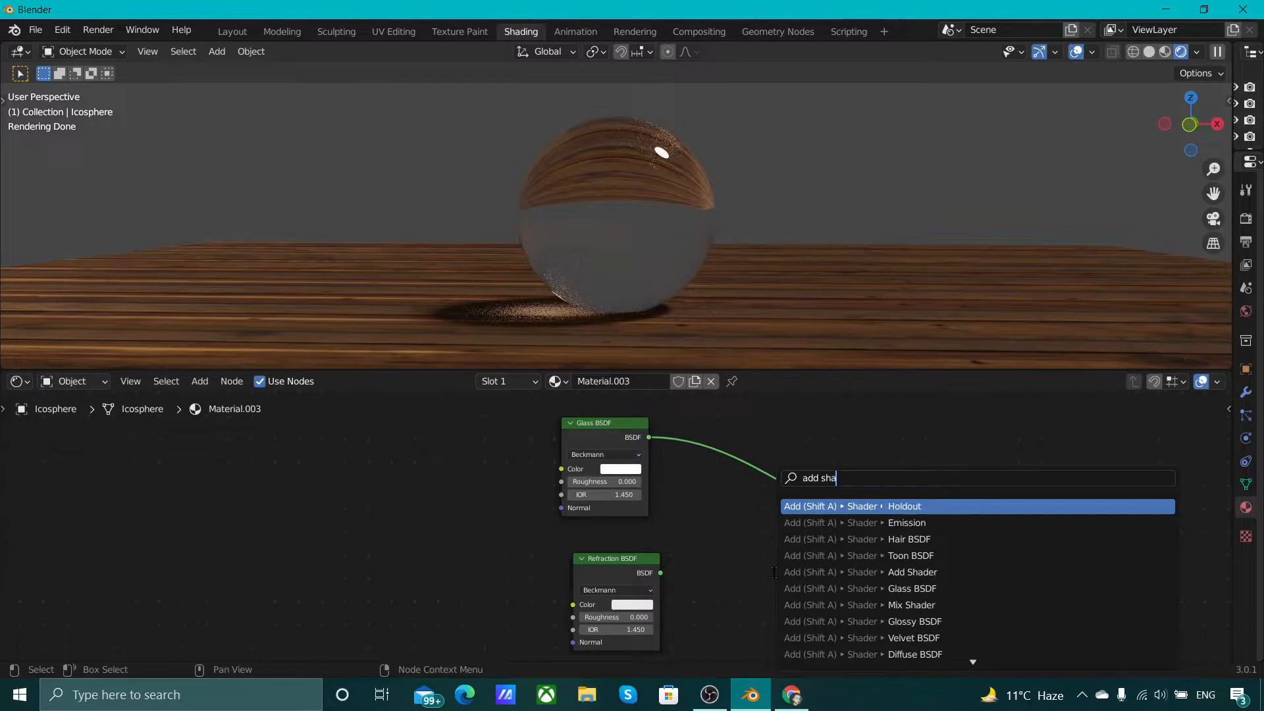
key(Down)
key(Down)
key(Down)
key(Down)
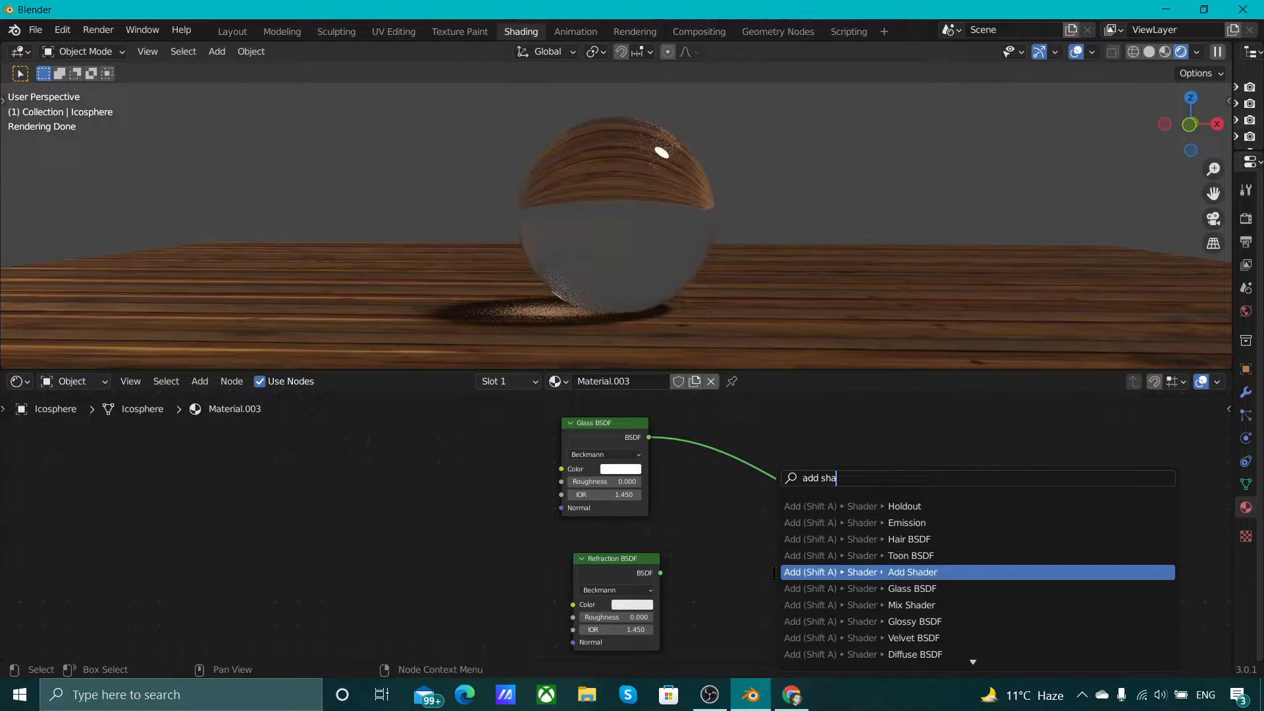
key(Return)
click(780, 489)
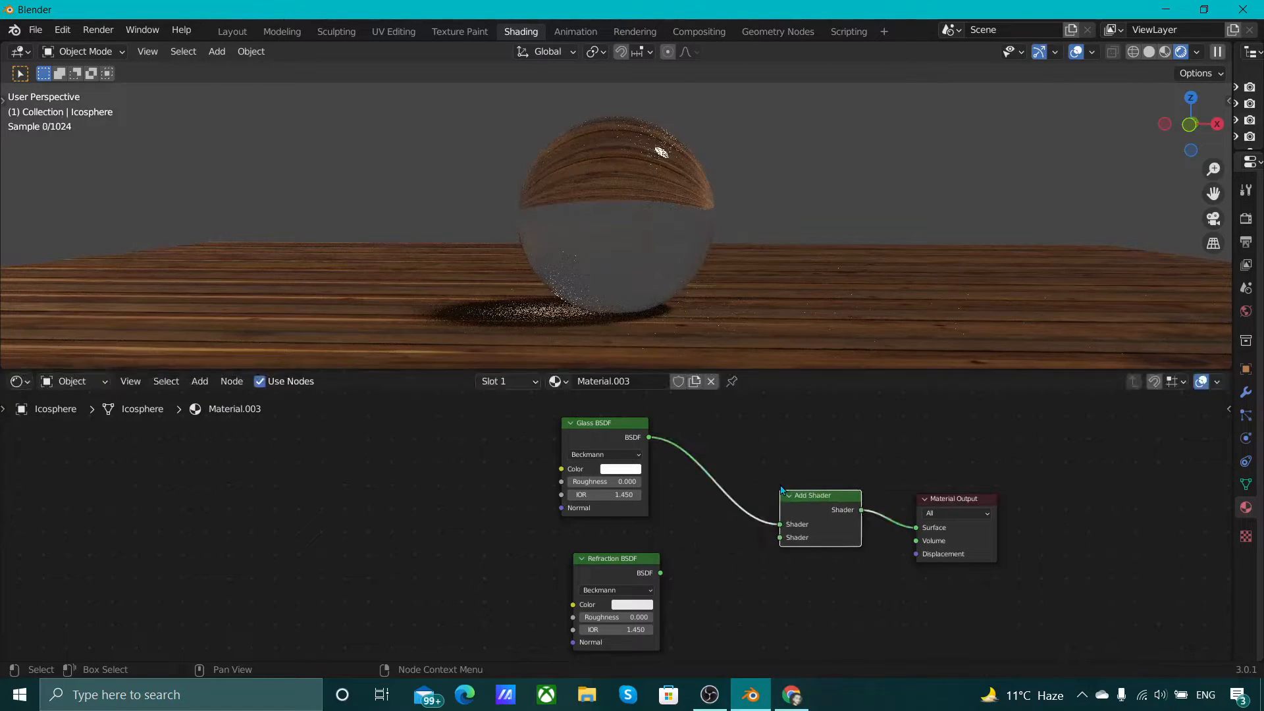
scroll(659, 575, up, 2)
drag(682, 595, 870, 549)
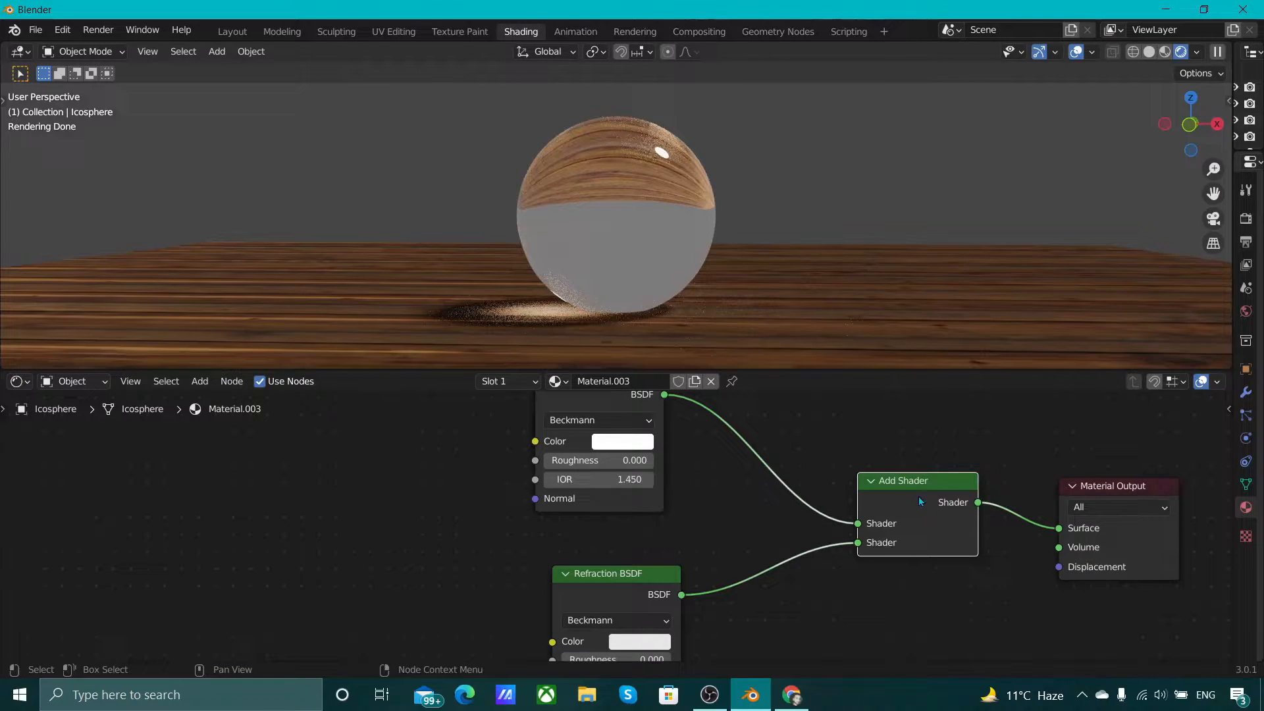
- Replace the Add Shader node with a Mix Shader node placed in front of the Material Output
click(839, 441)
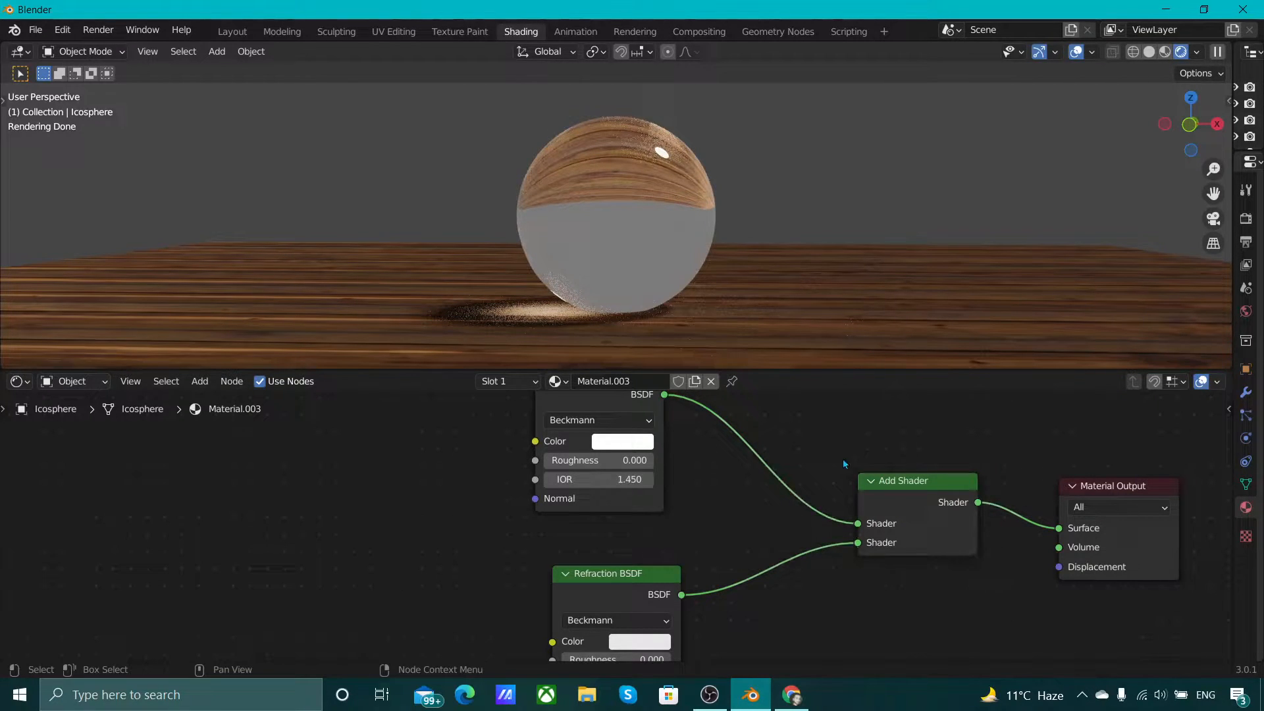
click(922, 520)
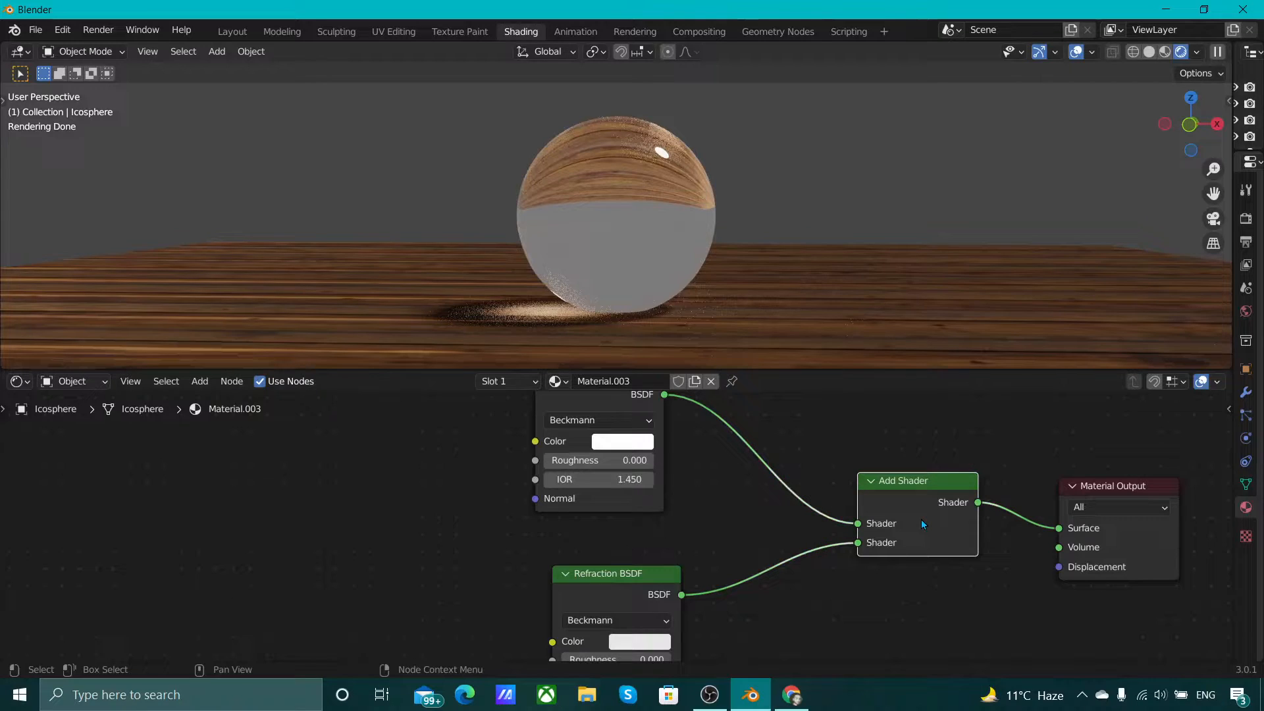
key(Delete)
key(F3)
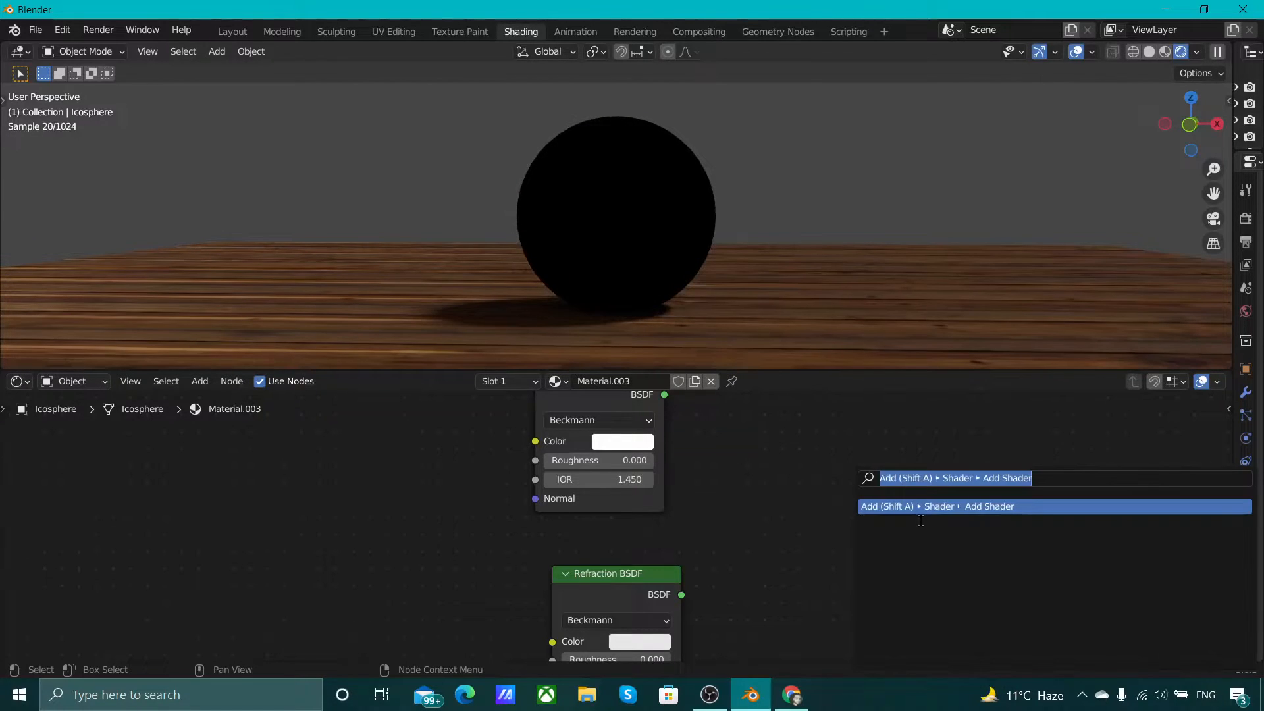
text(mix)
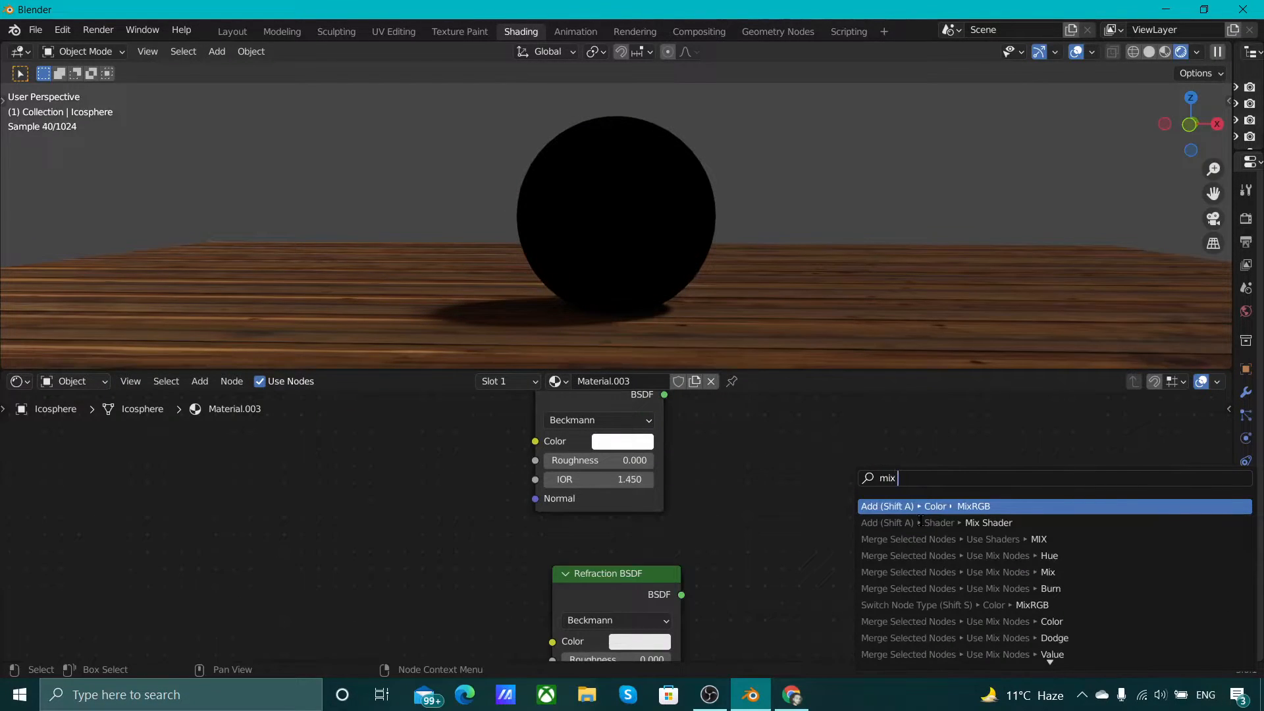
click(919, 523)
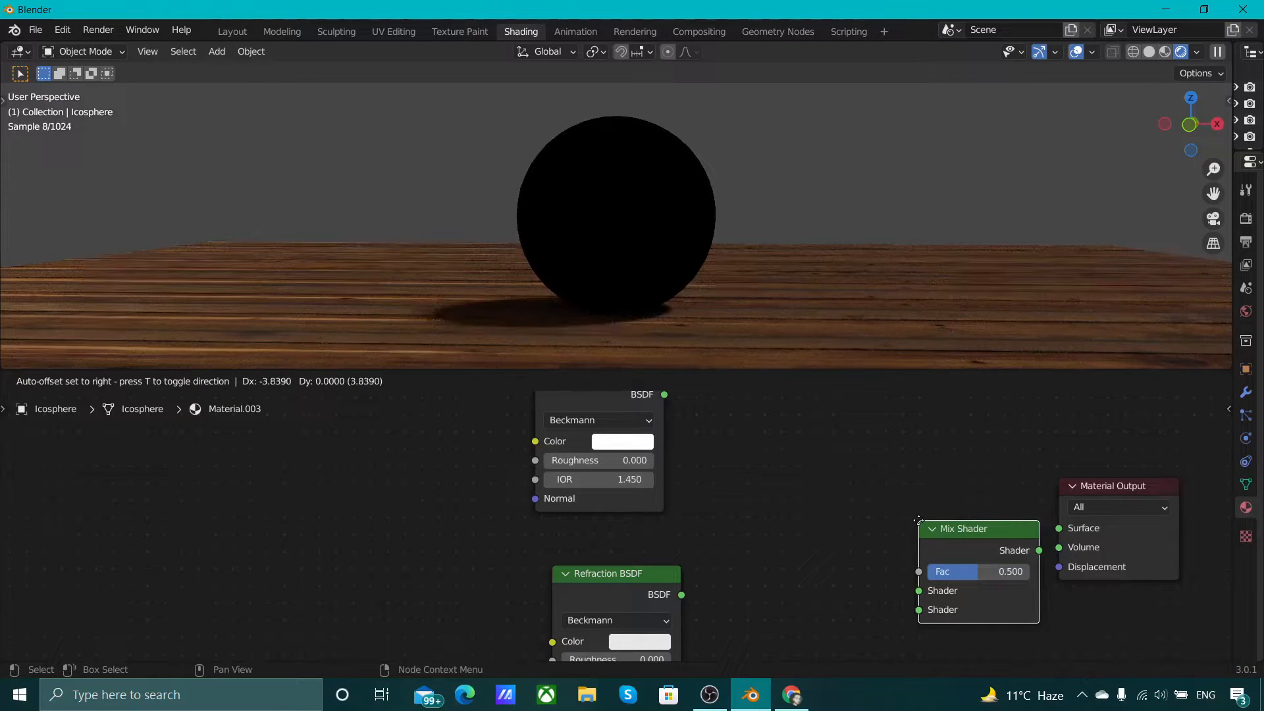
click(856, 484)
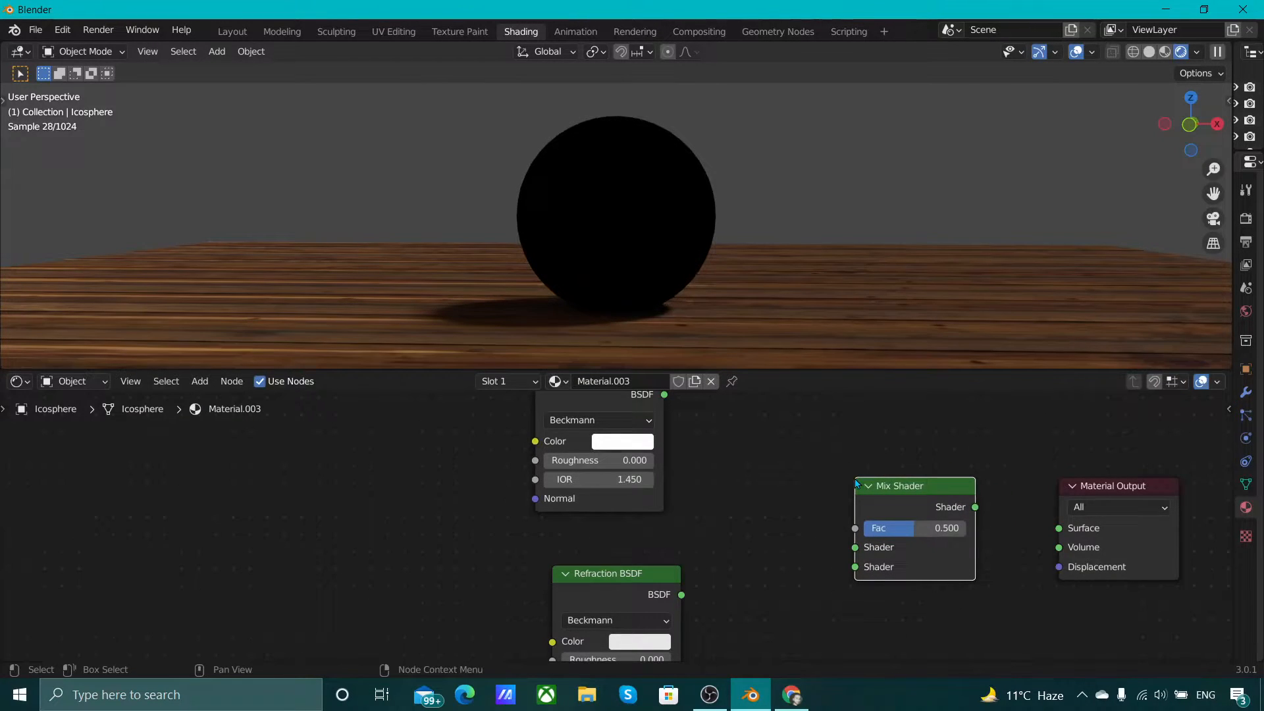
- Connect the Glass BSDF and Refraction BSDF to the Mix Shader's two Shader inputs, and its output to the Material Output's Surface
scroll(812, 494, up, 1)
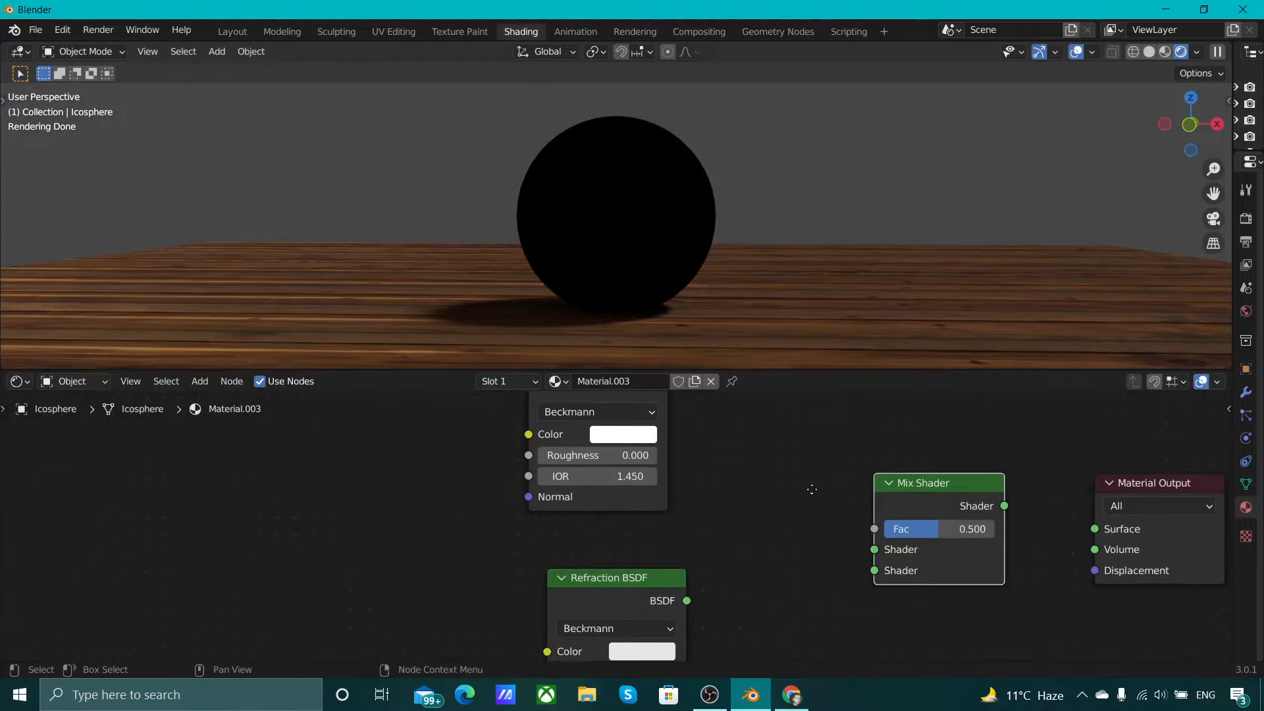
middle_drag(812, 494, 786, 533)
scroll(786, 534, down, 2)
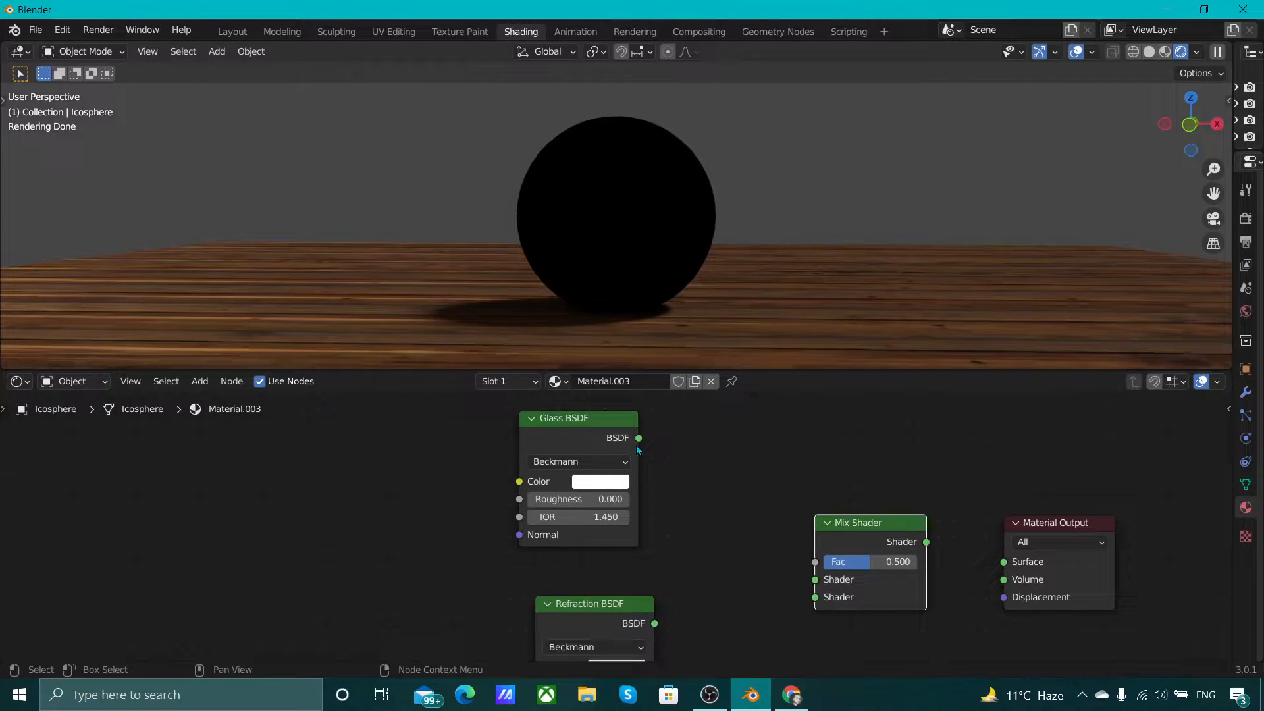
drag(639, 438, 814, 579)
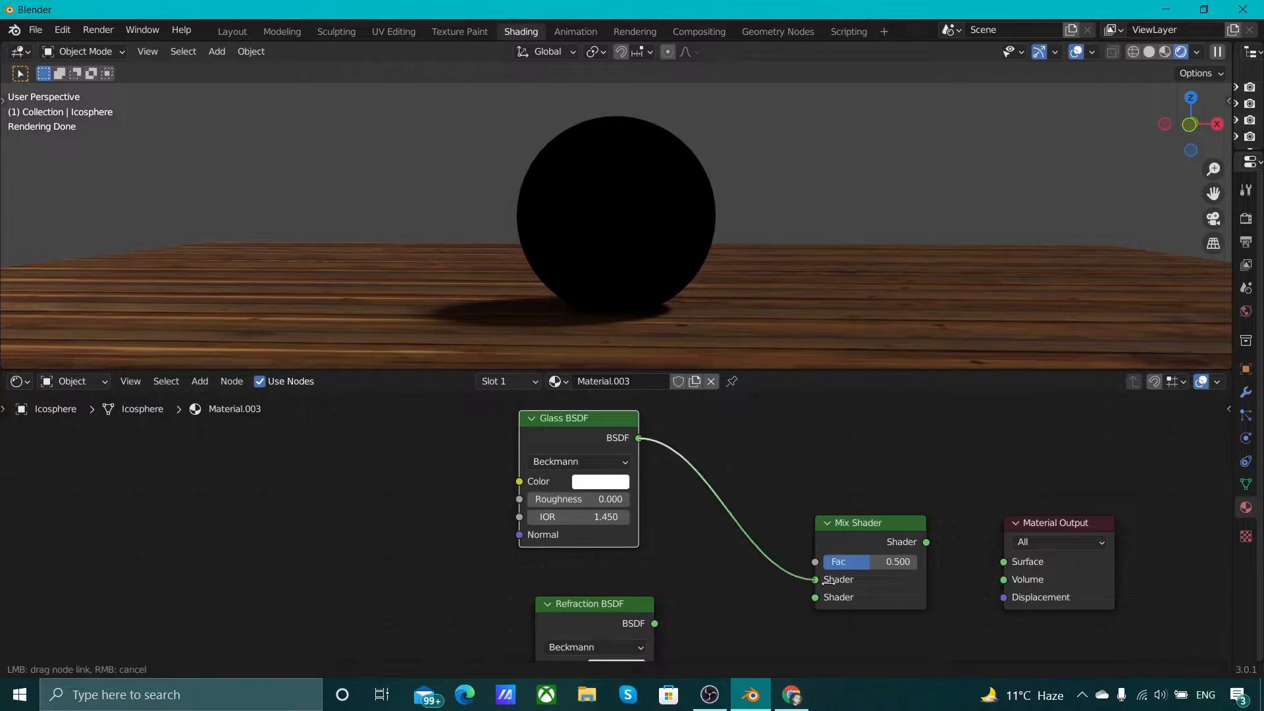
middle_drag(748, 611, 737, 555)
drag(648, 578, 804, 544)
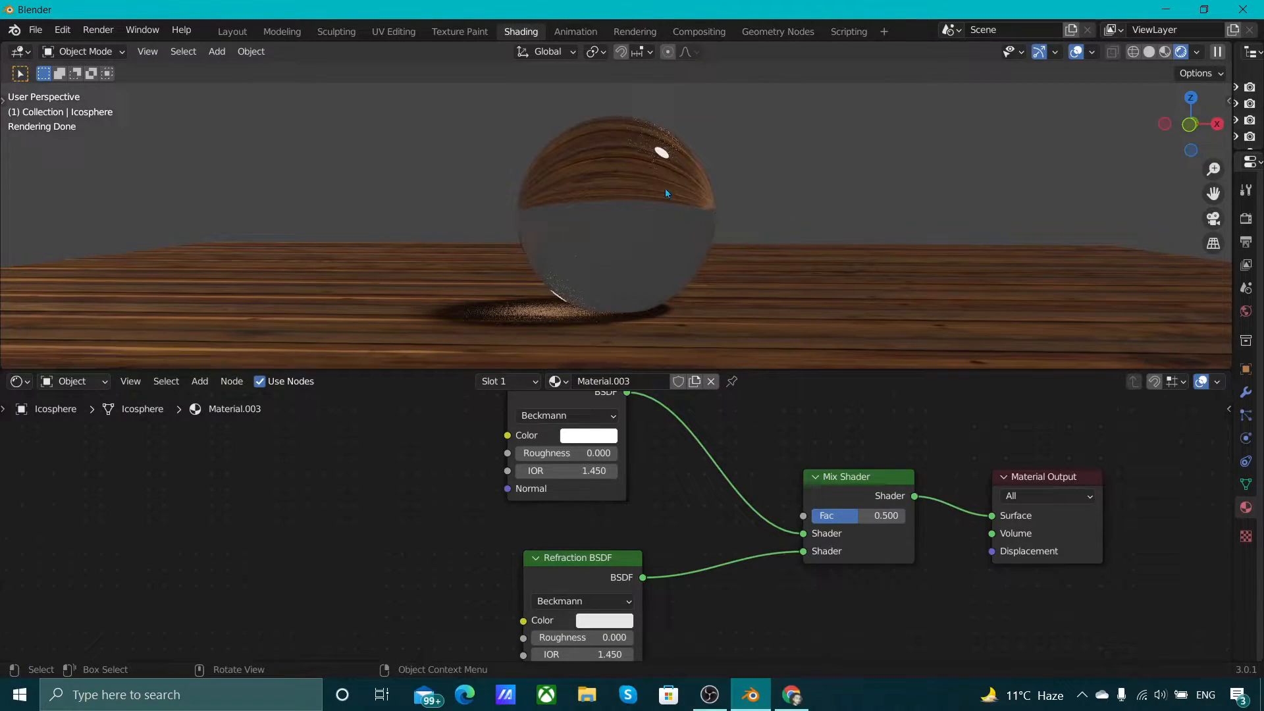
click(665, 187)
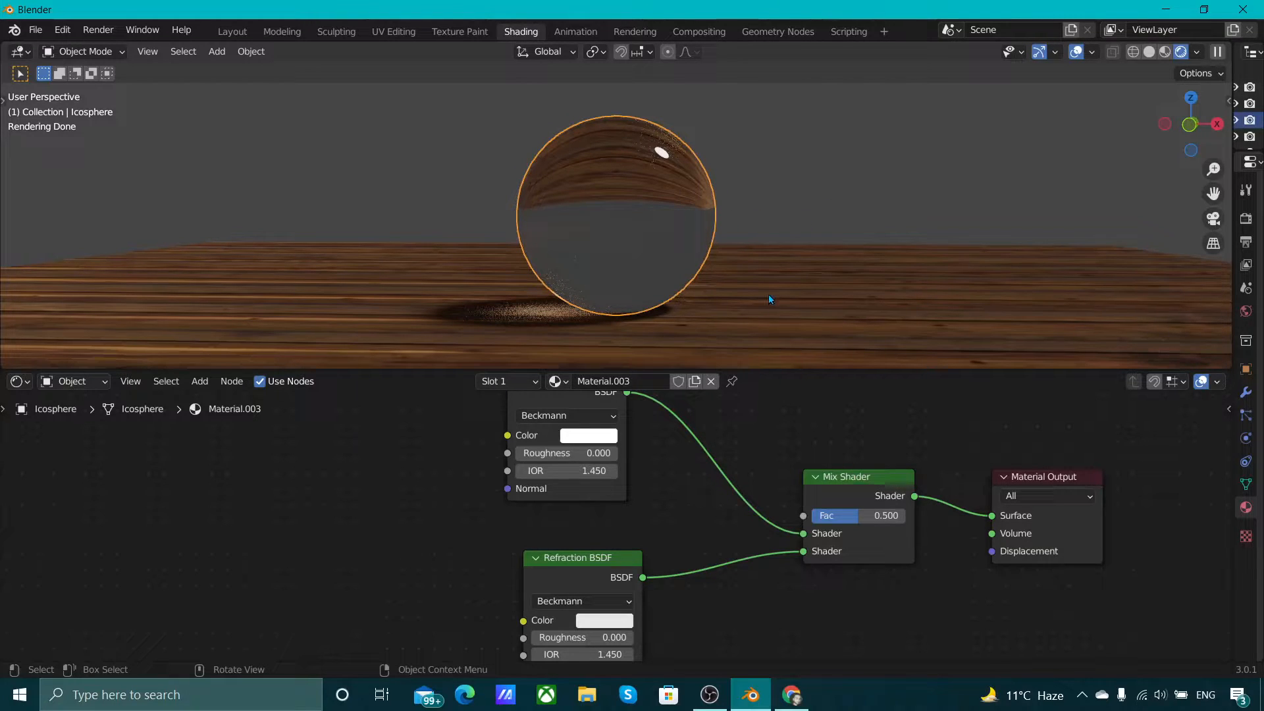
- Try Glass BSDF Roughness values of 0.901 and 0.951, and settle on 0.012
middle_drag(765, 476, 823, 484)
drag(579, 461, 665, 462)
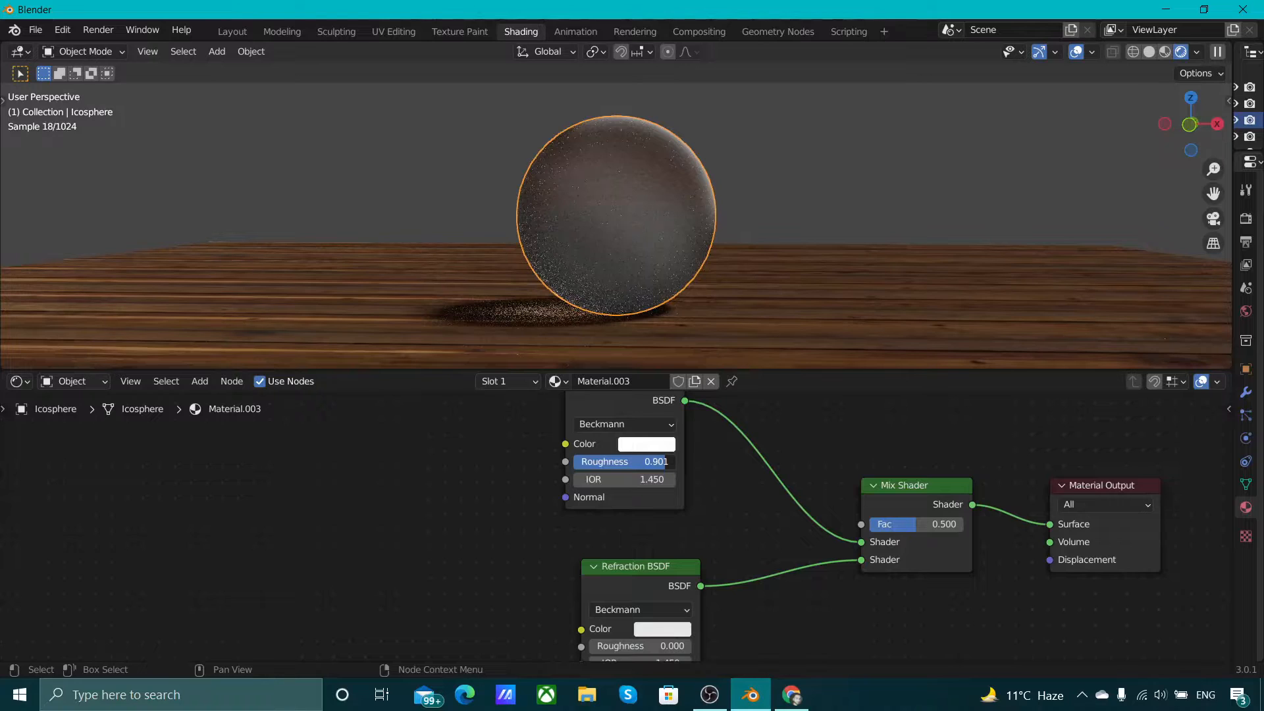
drag(665, 461, 669, 461)
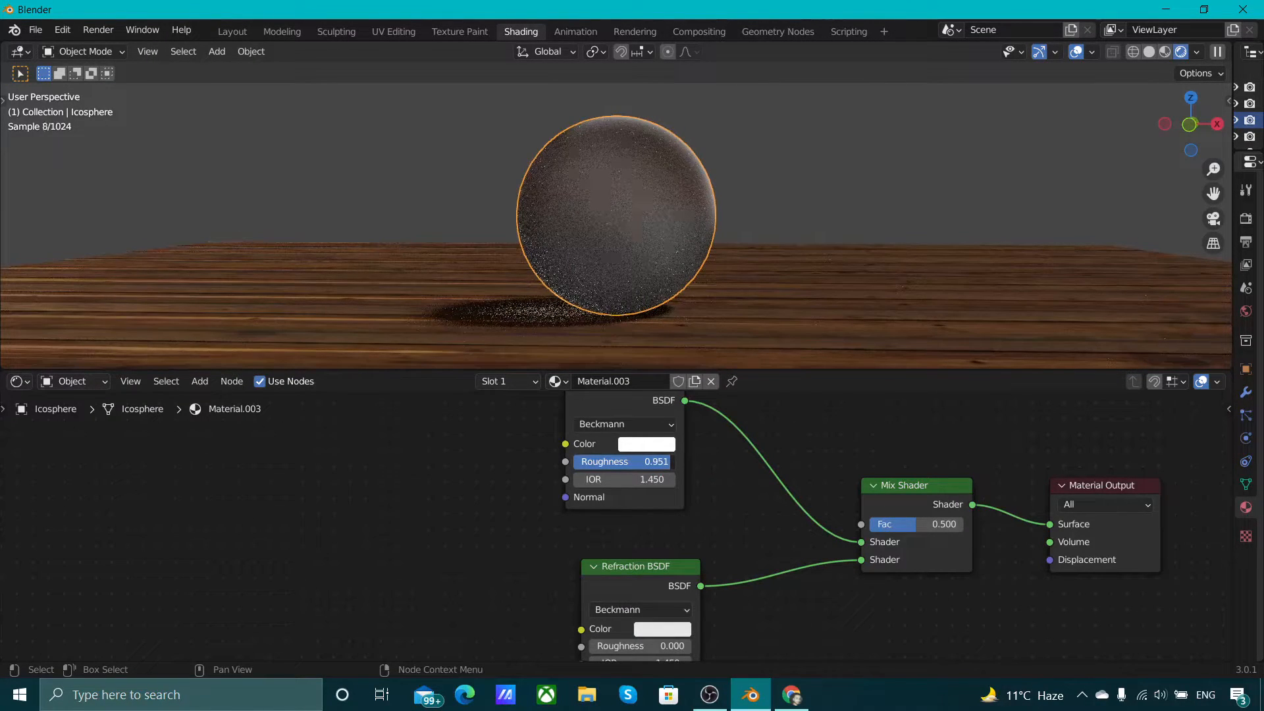
drag(670, 462, 562, 461)
- Move the Material Output node farther away from the Mix Shader to make room between them
middle_drag(711, 625, 694, 524)
scroll(865, 478, down, 1)
middle_drag(865, 478, 768, 545)
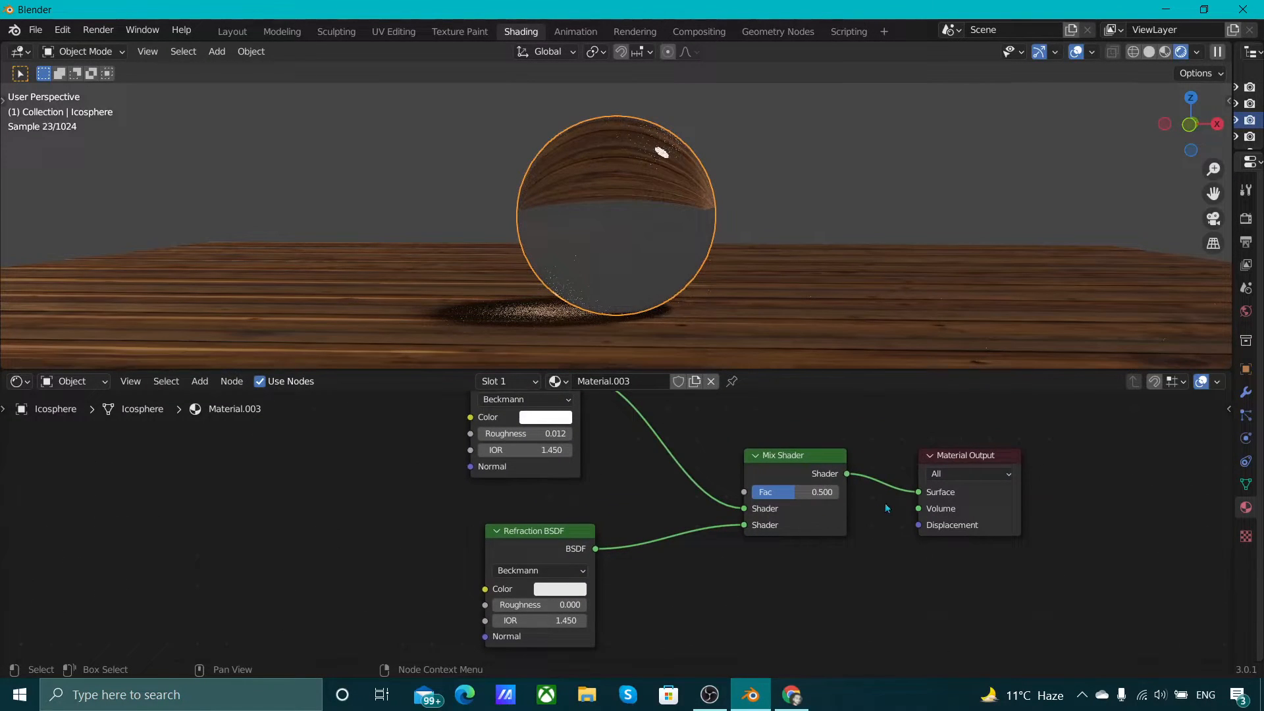
drag(986, 496, 1193, 463)
middle_drag(977, 433, 891, 504)
- Add a Glossy BSDF node and place it above the Mix Shader
click(889, 505)
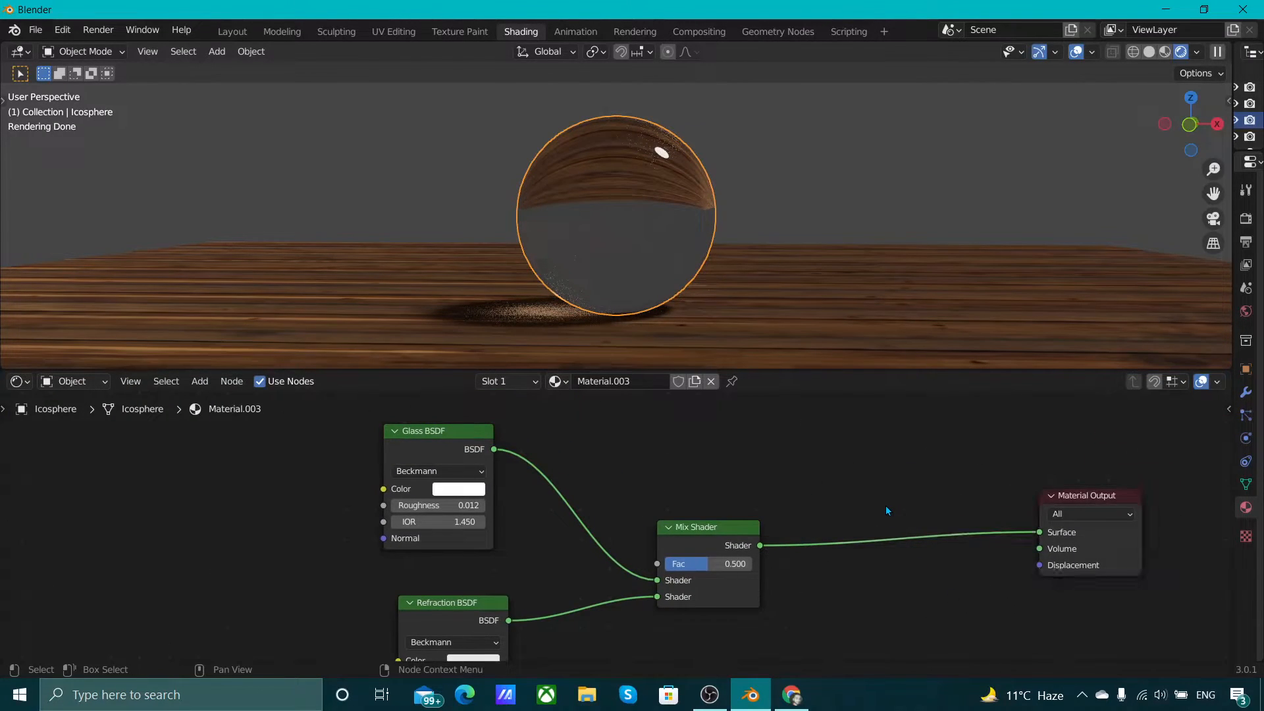
key(F3)
text(glossy)
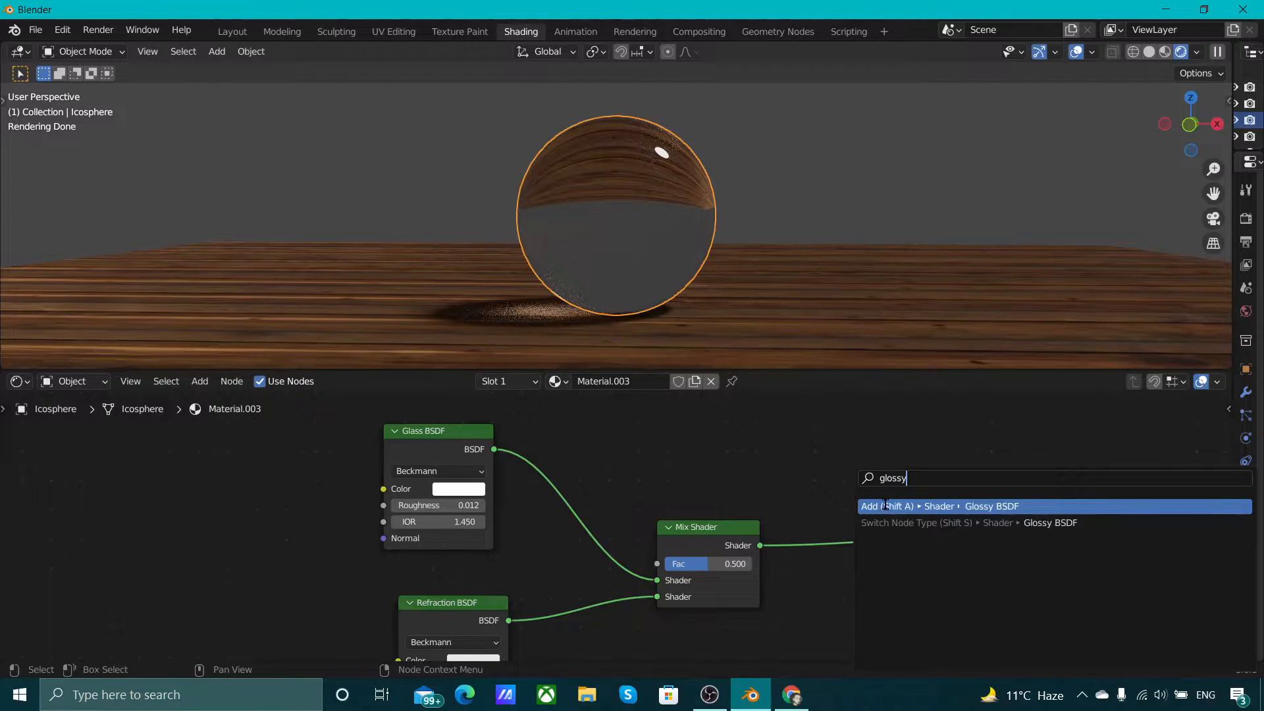
key(Return)
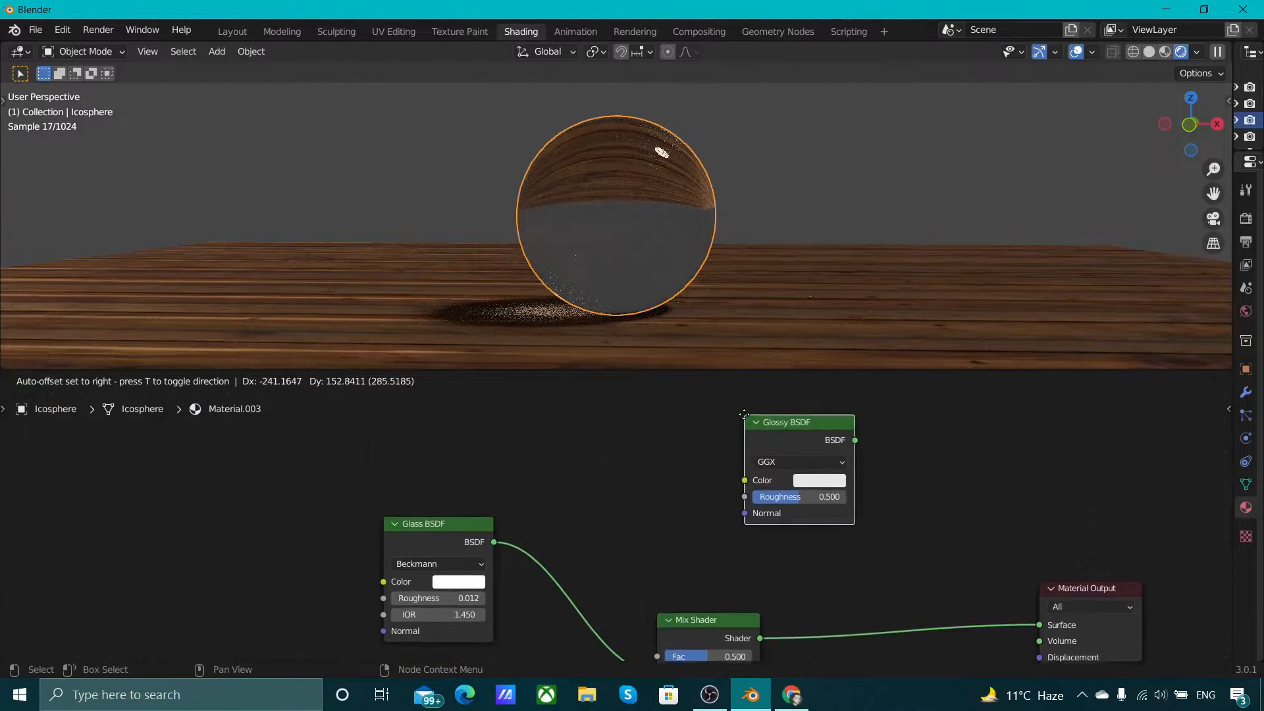
click(716, 529)
- Duplicate the Mix Shader and insert the copy on the link between the original Mix Shader and the Material Output
scroll(898, 625, down, 1)
middle_drag(897, 626, 897, 448)
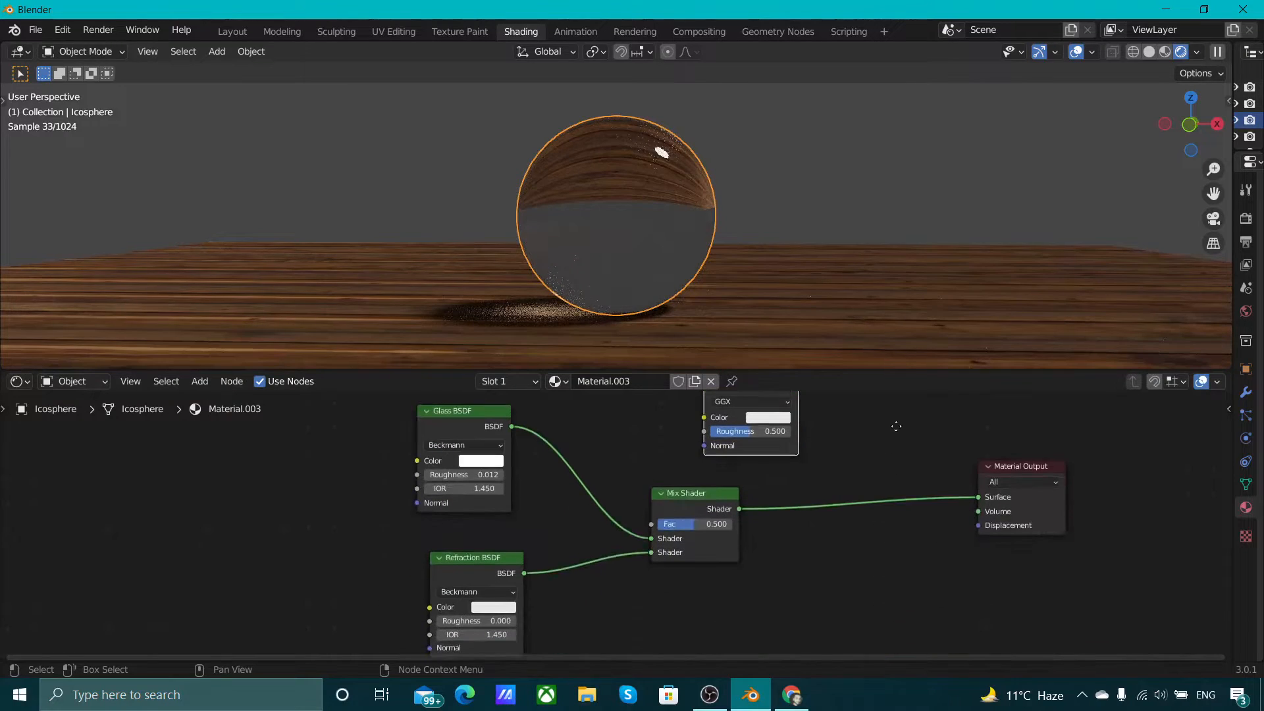
click(722, 553)
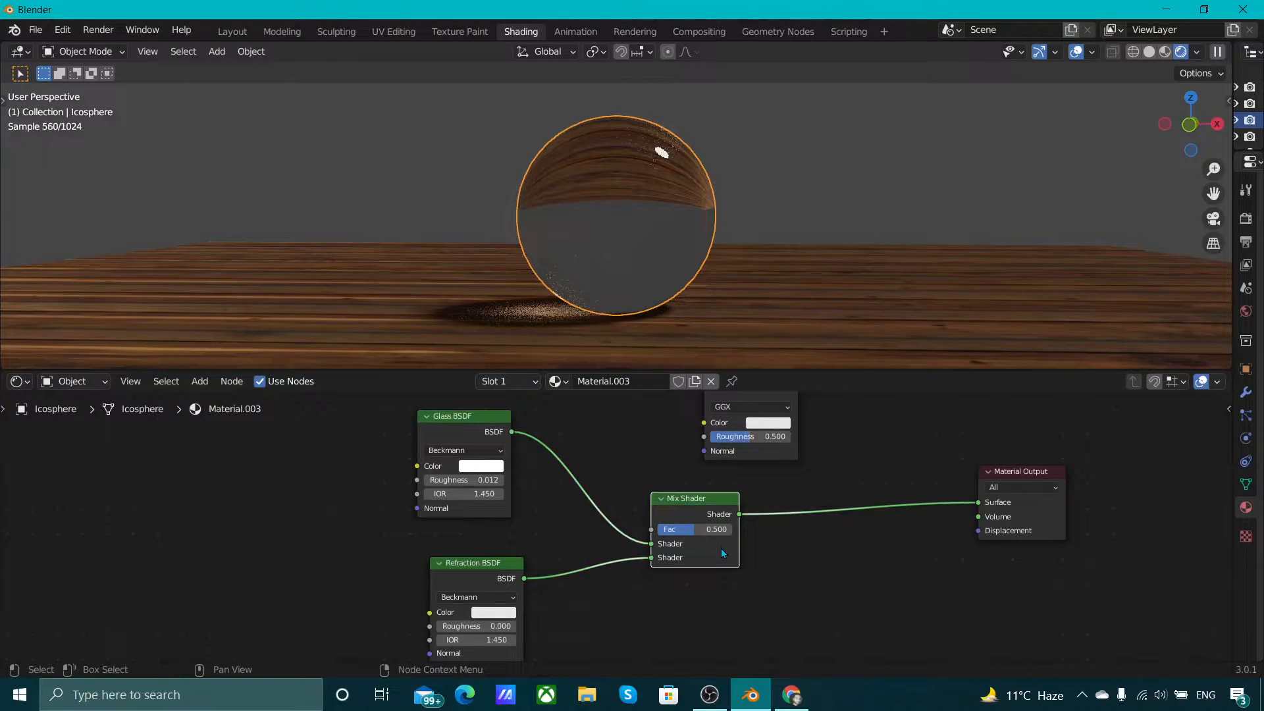
key(shift+d)
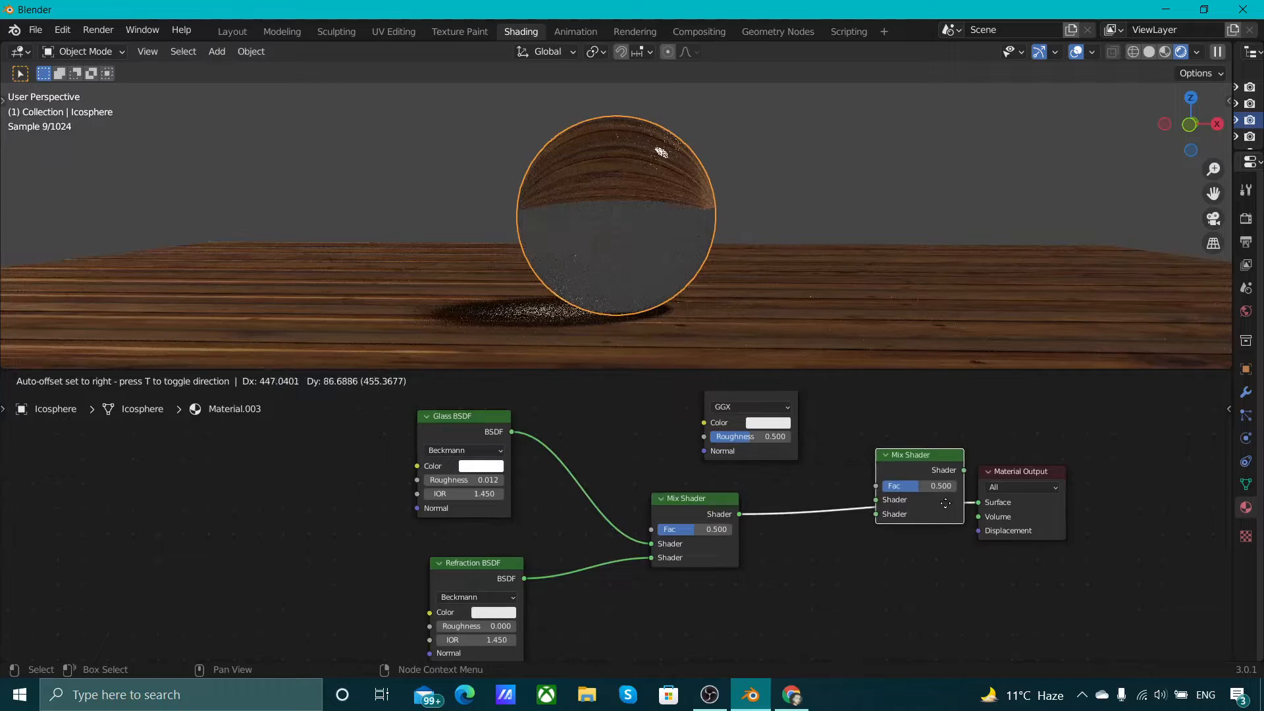
click(908, 520)
- Connect the Glossy BSDF to the second Shader input of the new Mix Shader and reposition the Glossy node nearer the Glass BSDF
scroll(834, 459, up, 1)
middle_drag(805, 477, 775, 517)
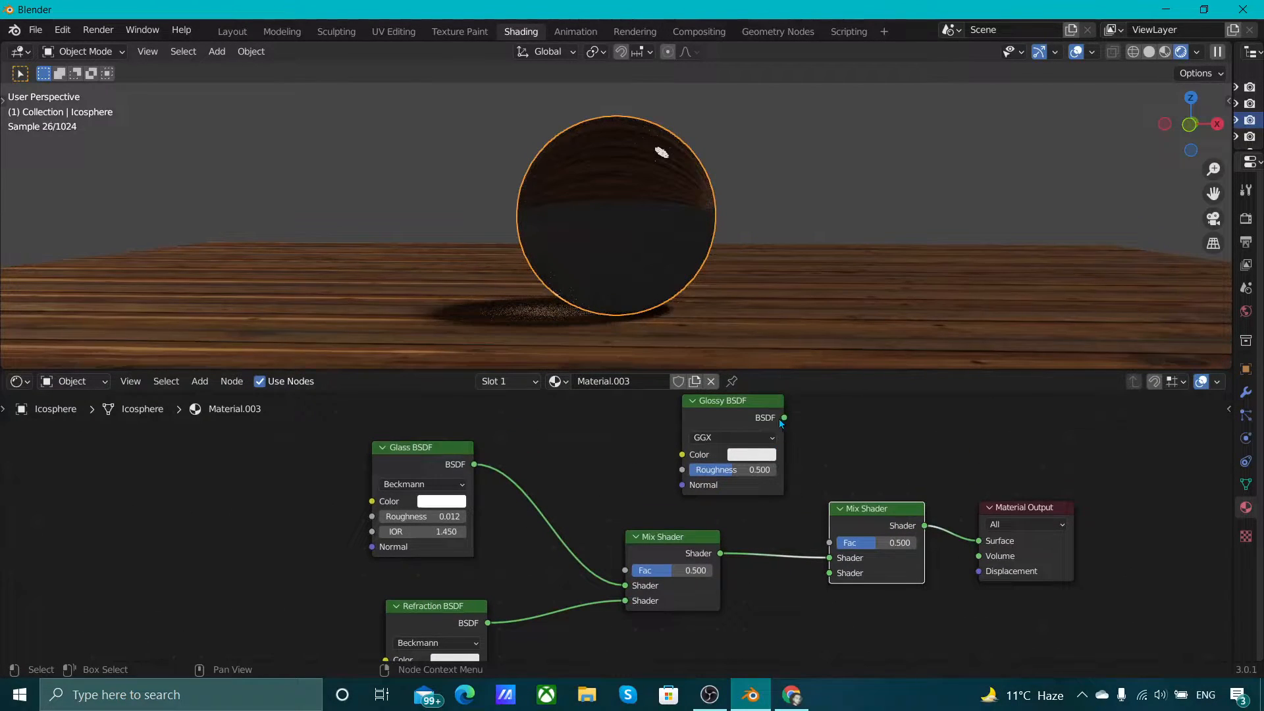
drag(778, 415, 830, 585)
click(763, 464)
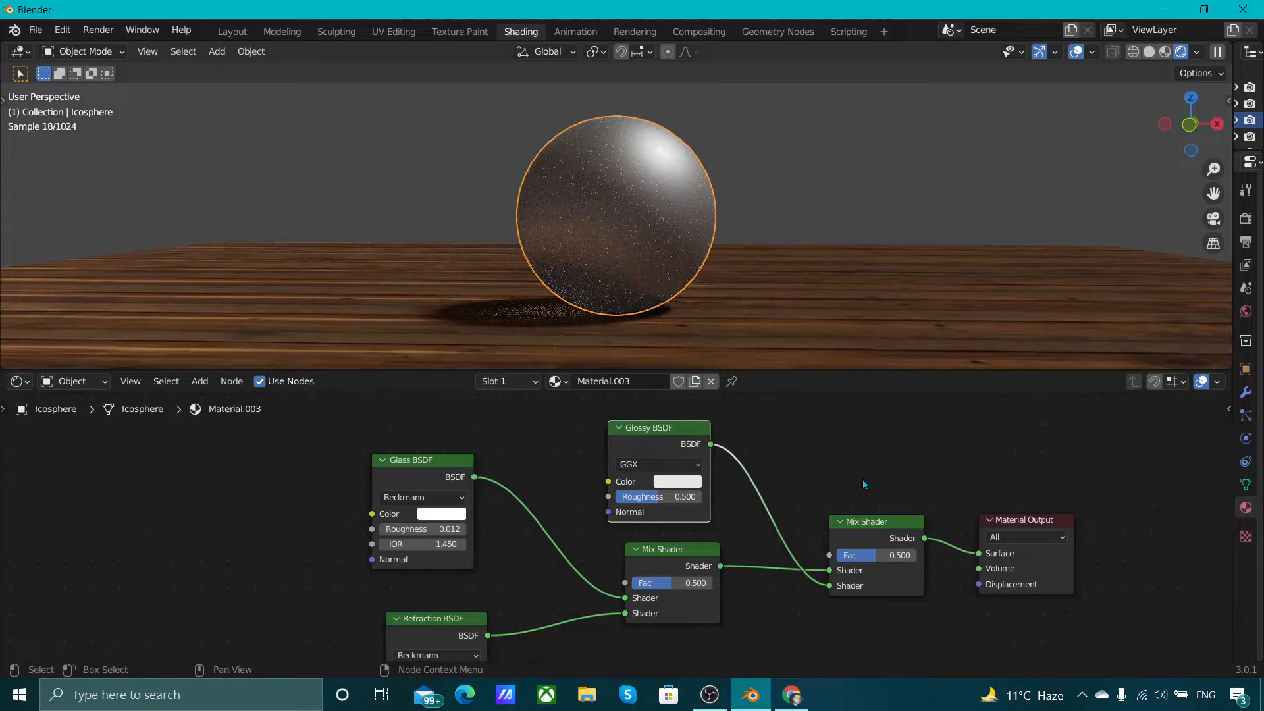
click(790, 195)
click(648, 204)
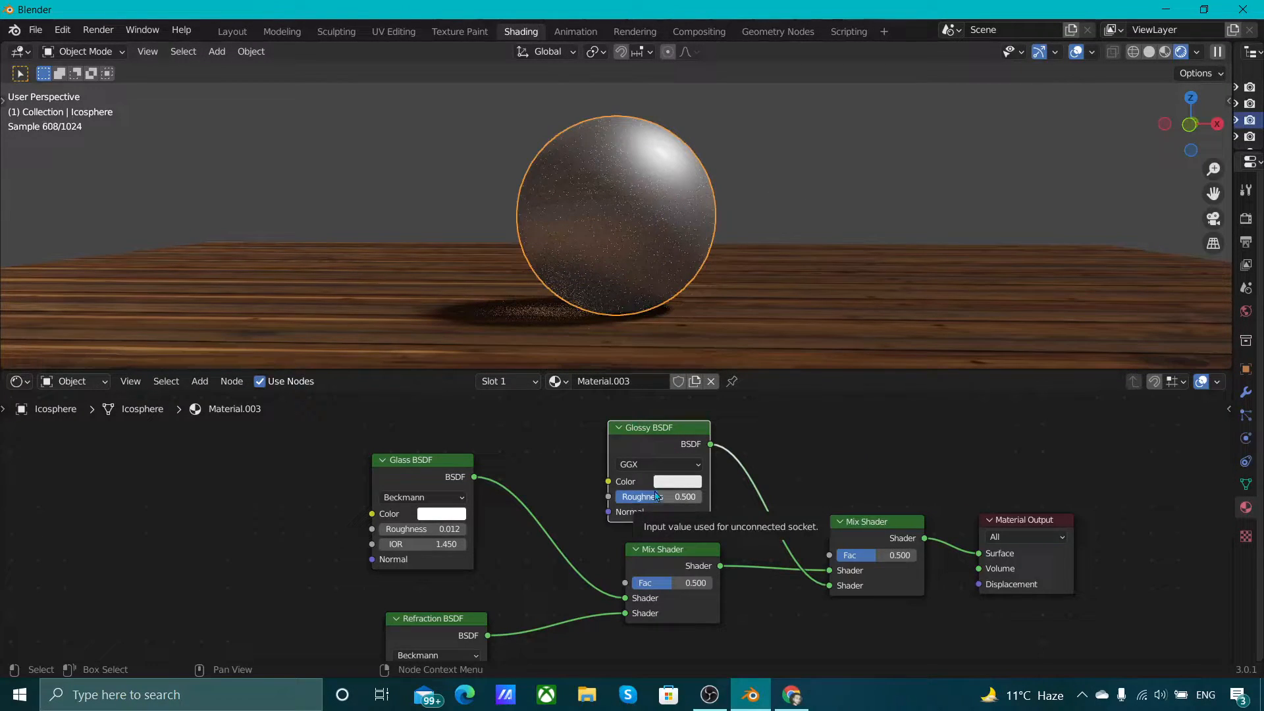
- Try Roughness values of 0.074 and 0.04 on the Glossy BSDF
drag(653, 499, 621, 499)
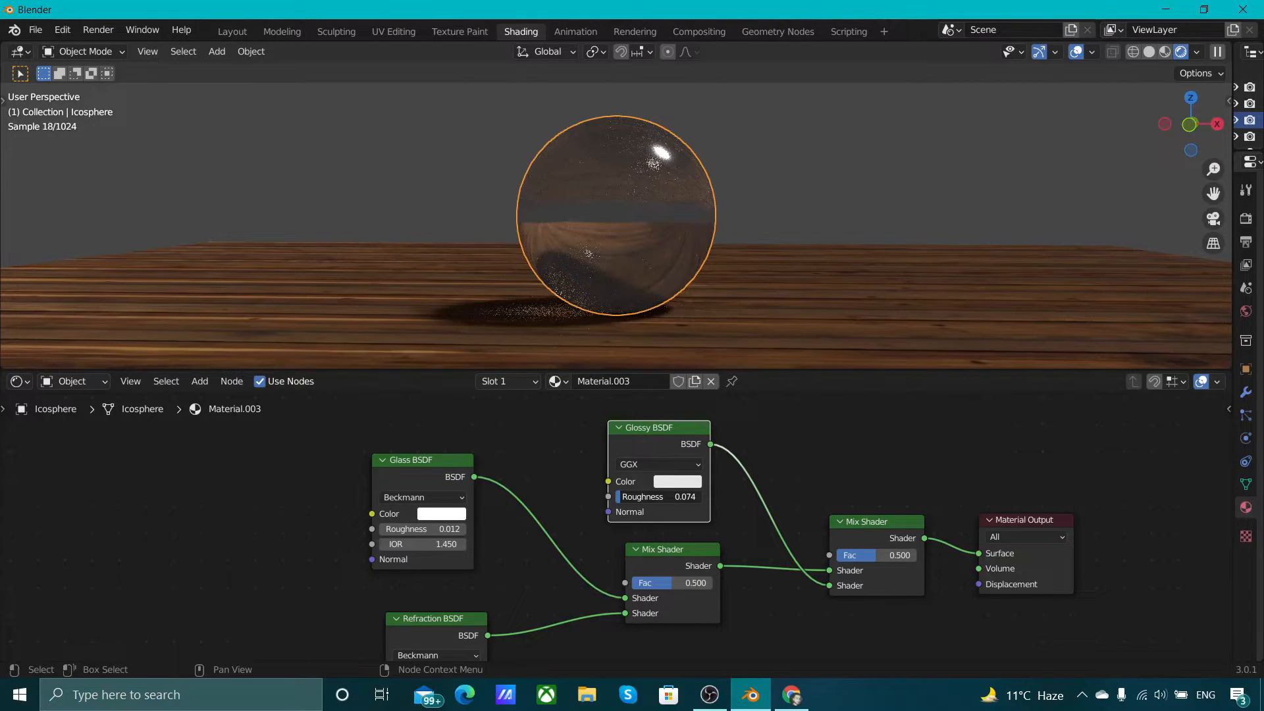
click(621, 497)
text(0)
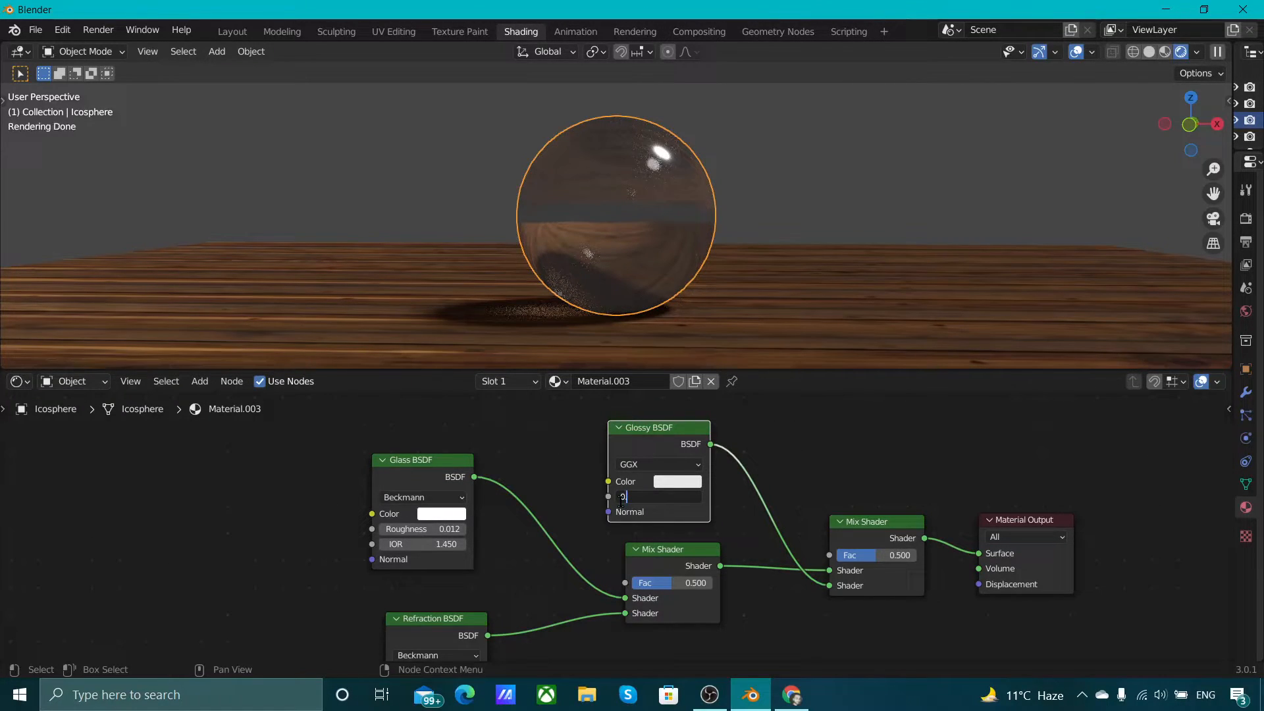
text(.04)
key(Return)
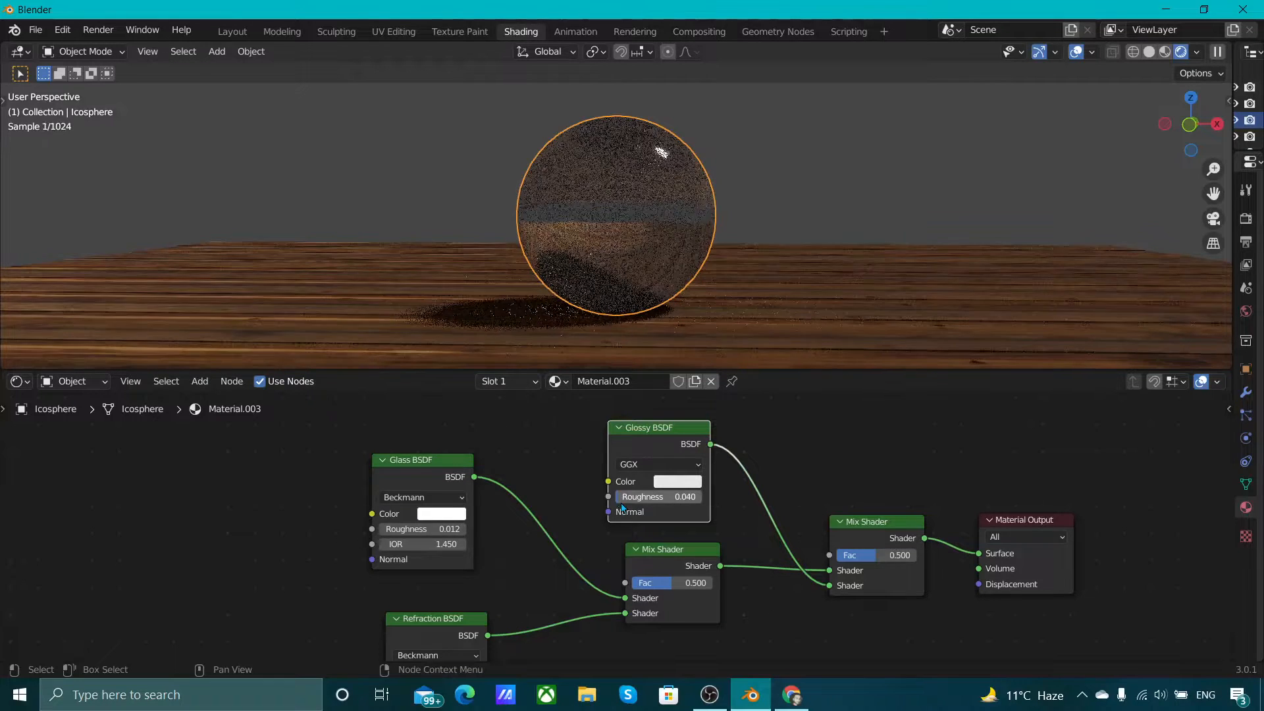
- Set the Glossy BSDF's Roughness to 0.08
click(663, 499)
text(0.08)
key(Return)
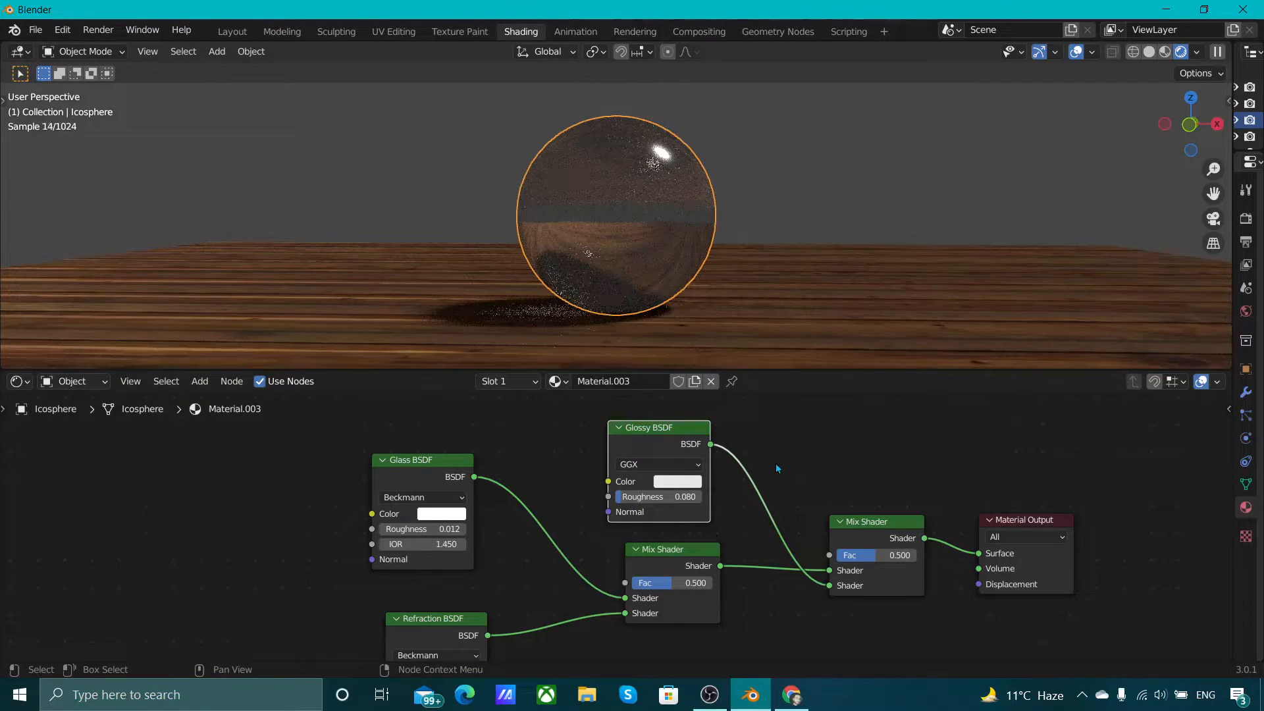
- Test the Fac of the Mix Shader joining Glass and Refraction at 0.607 and 0, and settle on 0.533
click(805, 464)
scroll(803, 463, down, 3)
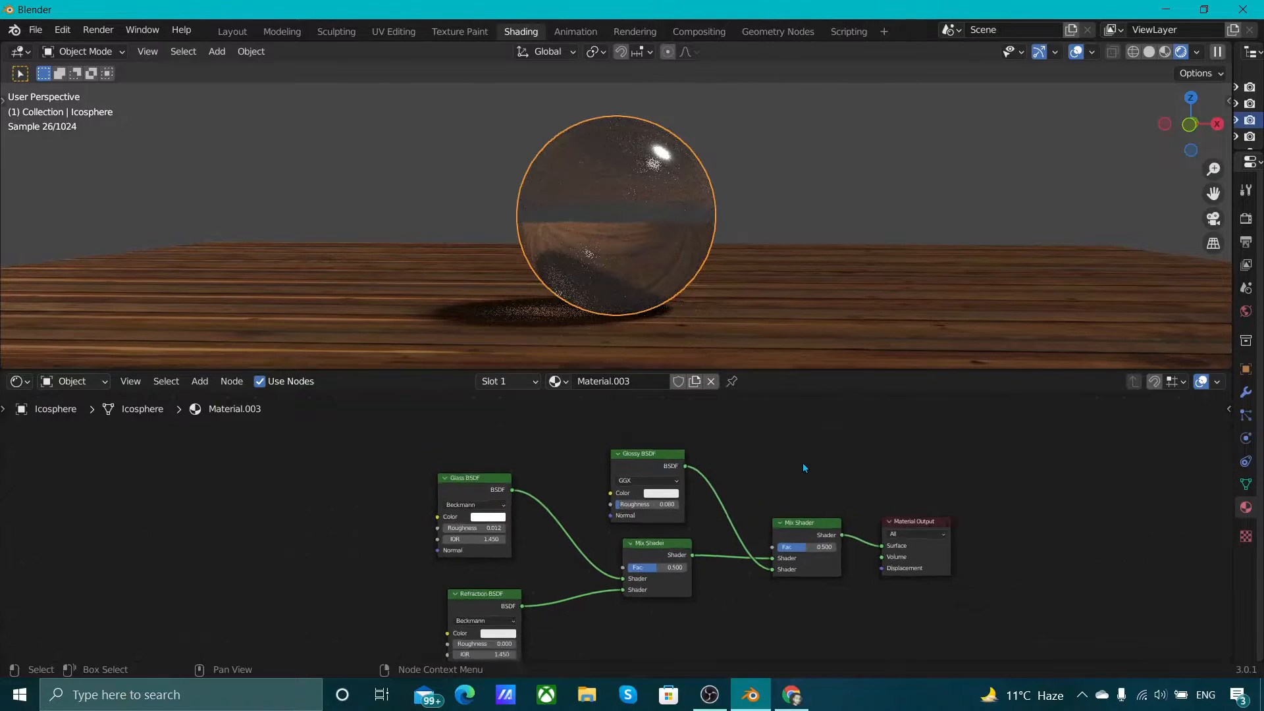
middle_drag(804, 464, 817, 436)
scroll(742, 529, up, 1)
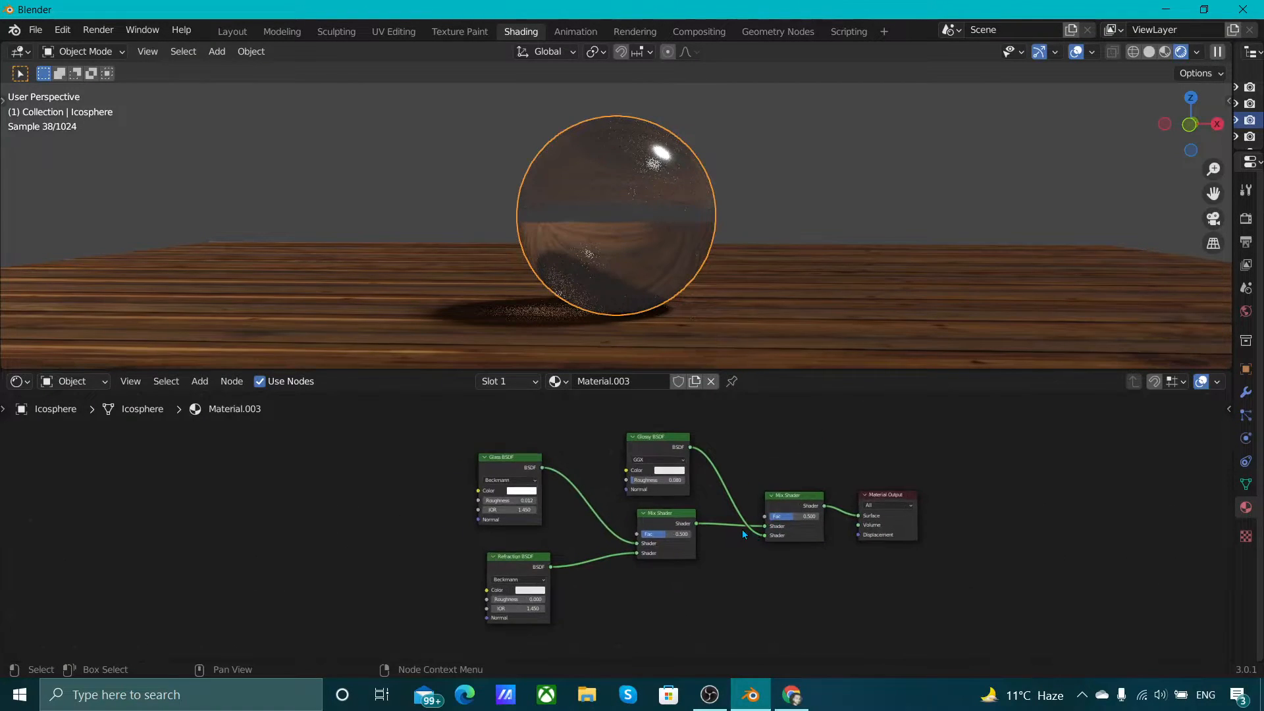
middle_drag(742, 527, 744, 518)
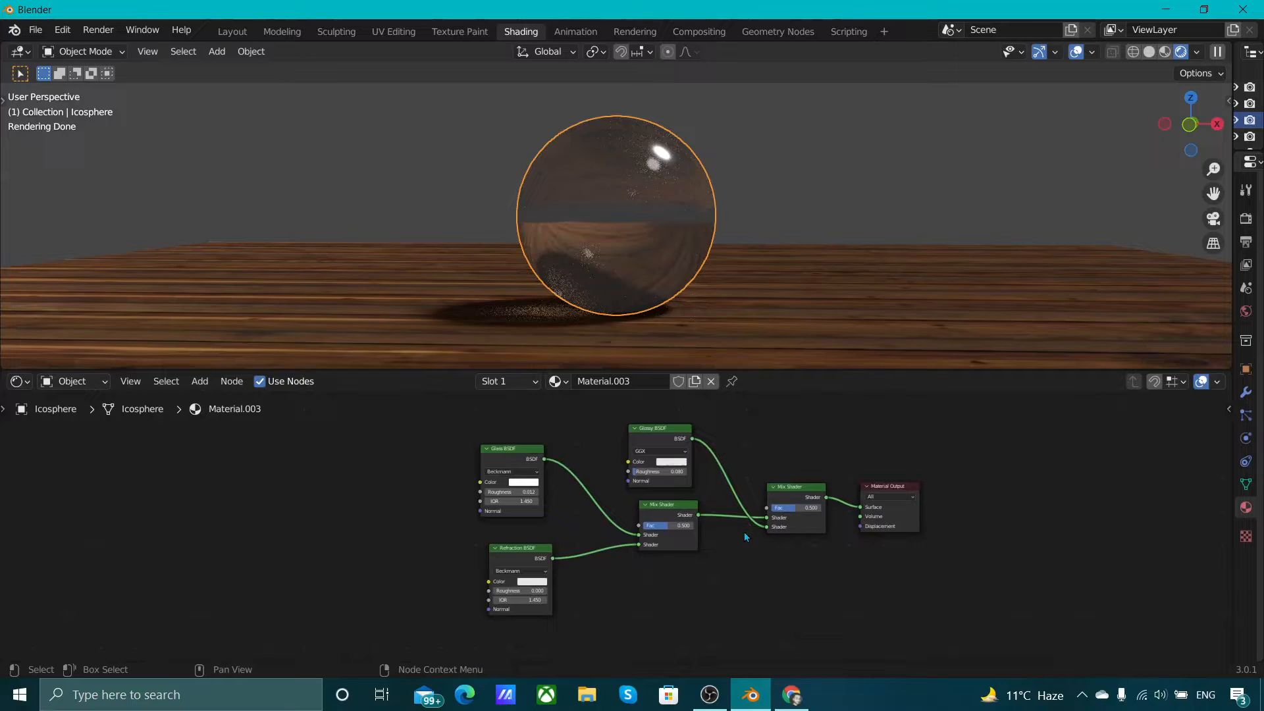
scroll(779, 566, up, 2)
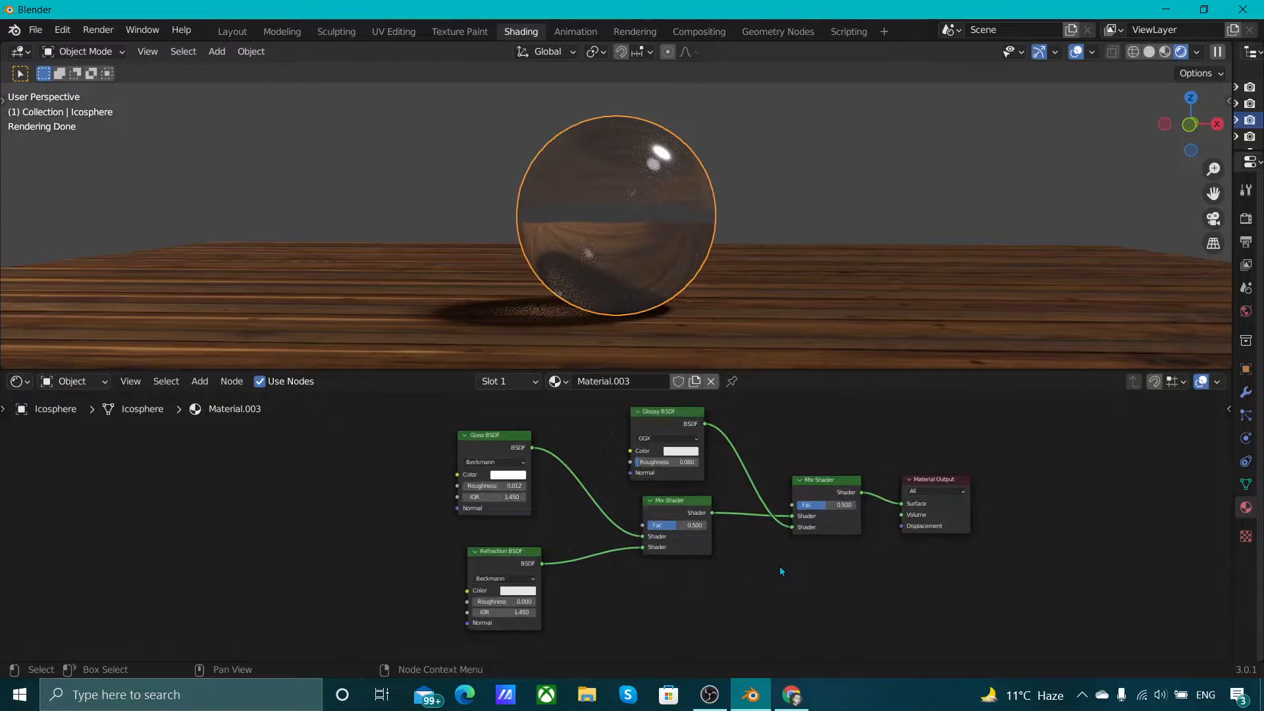
mouse_move(687, 528)
mouse_down()
mouse_move(734, 528)
mouse_move(673, 524)
mouse_move(709, 525)
mouse_up()
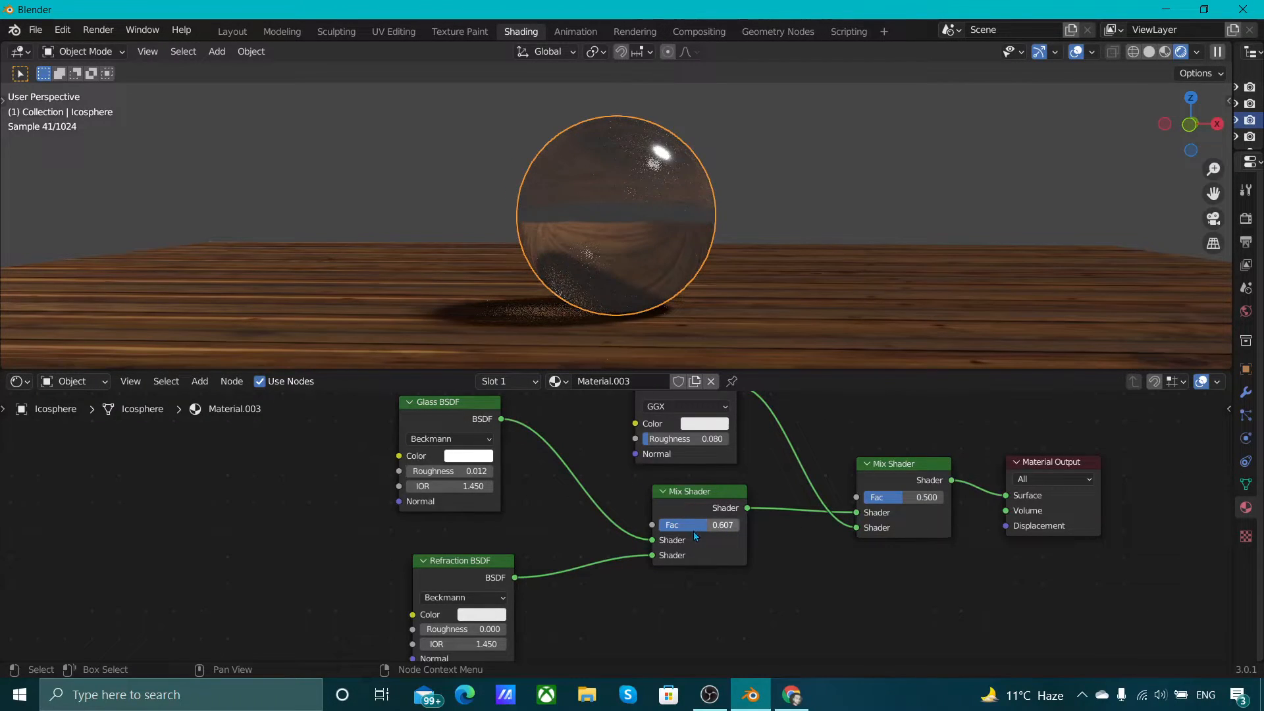
drag(694, 532, 658, 525)
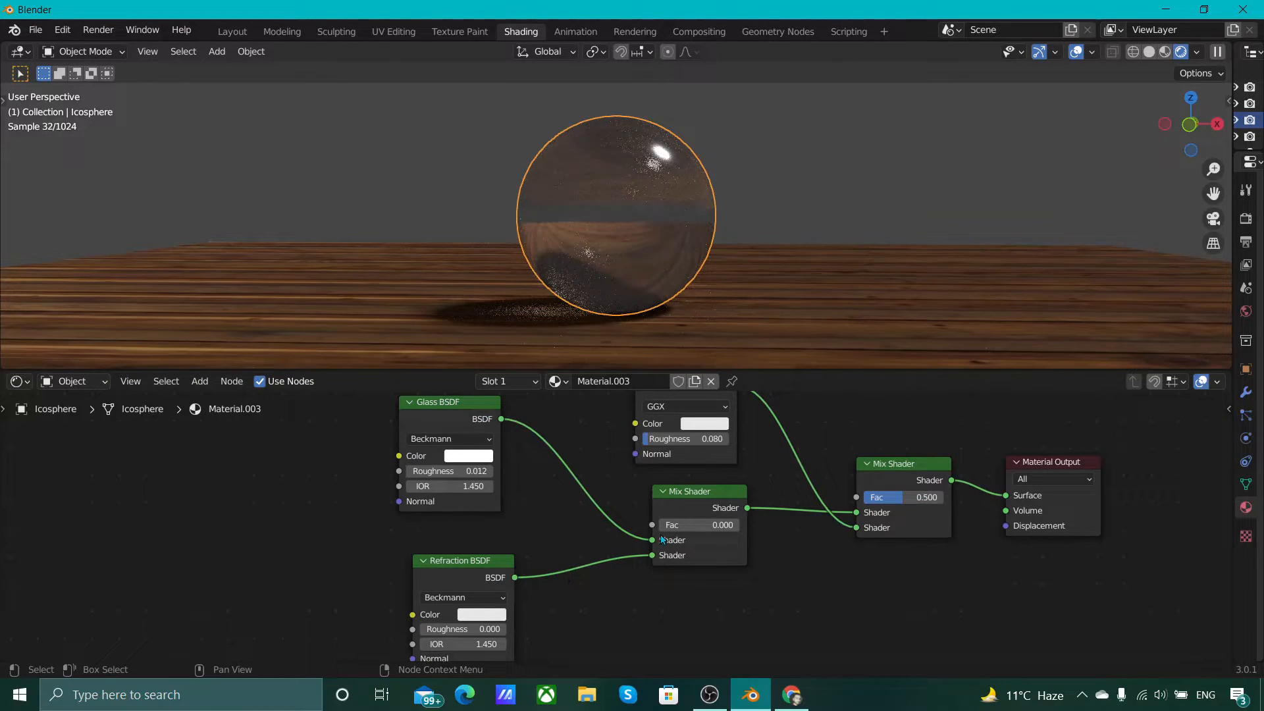
drag(666, 525, 700, 525)
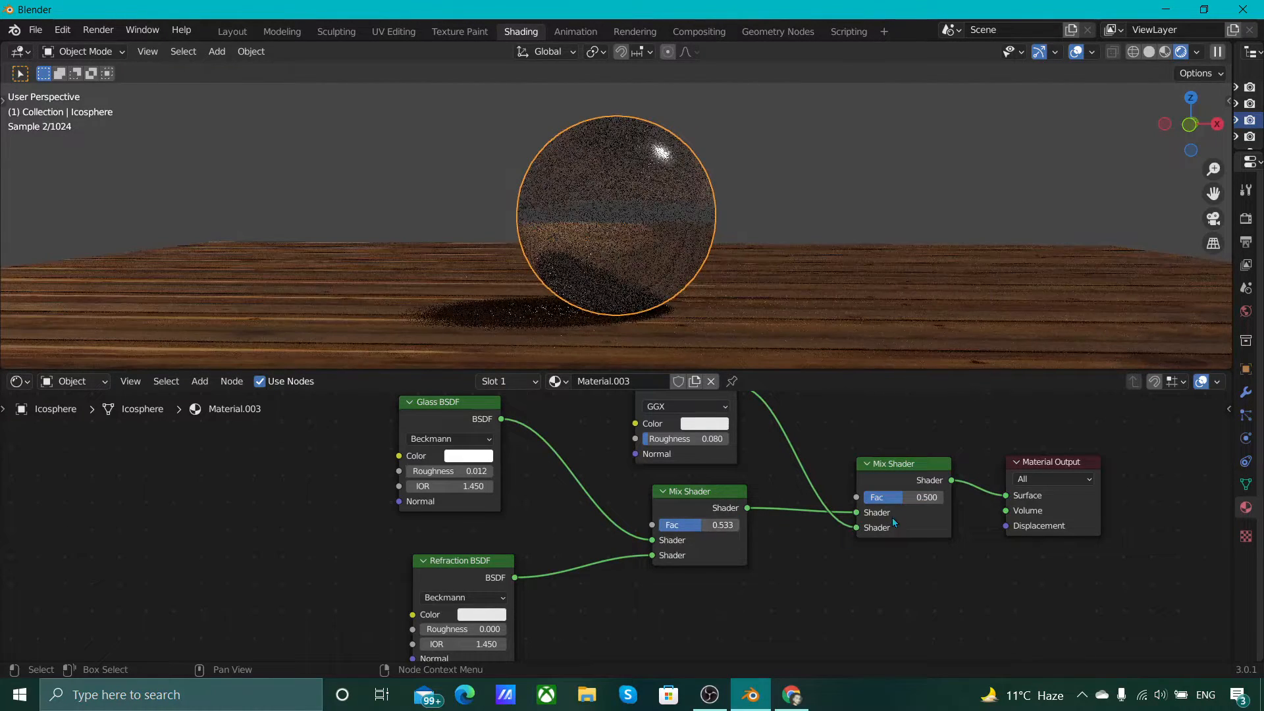
- Compare the final Mix Shader's Fac at 0 and 1 on the deselected sphere, and set it to 0.473
middle_drag(891, 516, 833, 576)
drag(832, 558, 790, 559)
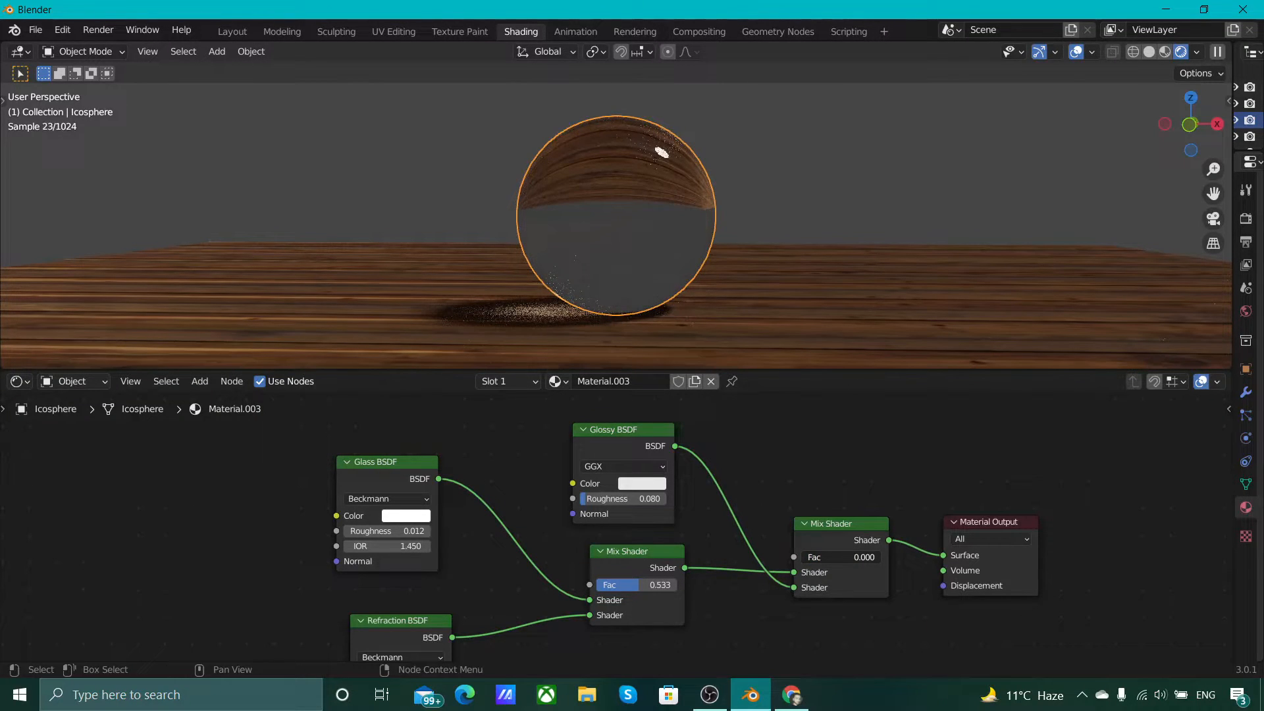
drag(790, 558, 882, 559)
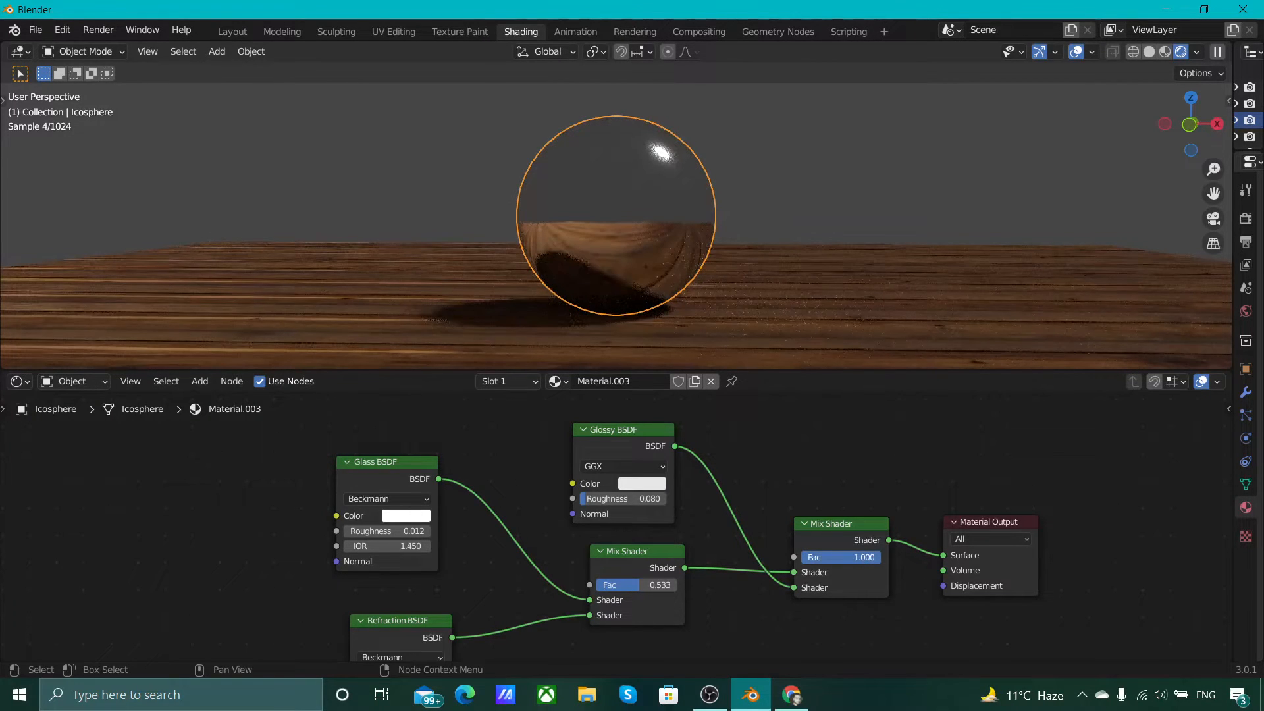
click(910, 192)
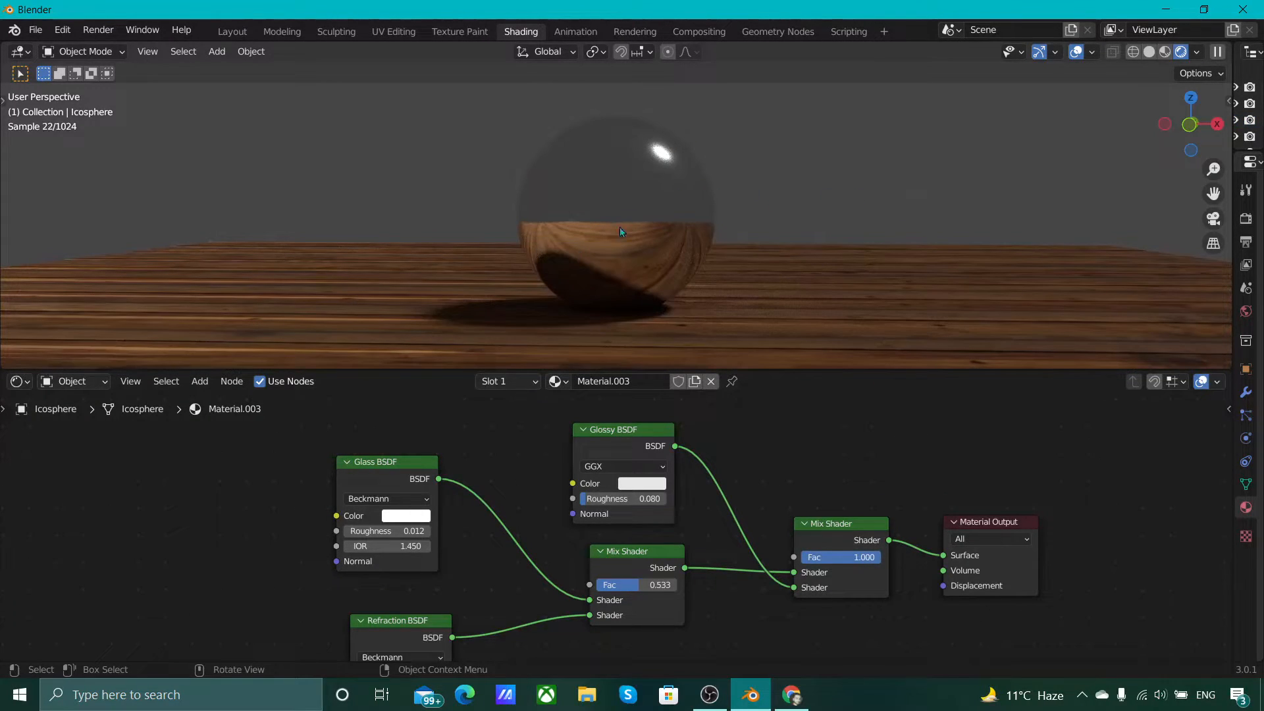
scroll(410, 496, down, 1)
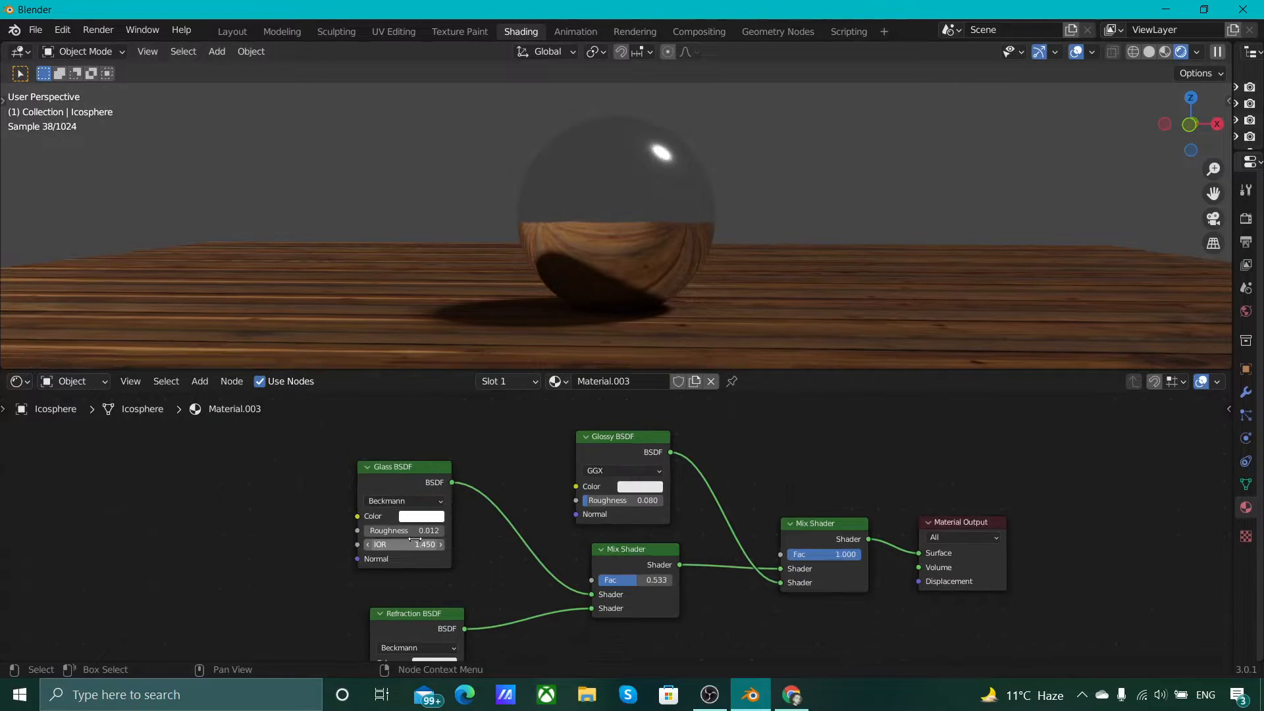
middle_drag(409, 497, 457, 441)
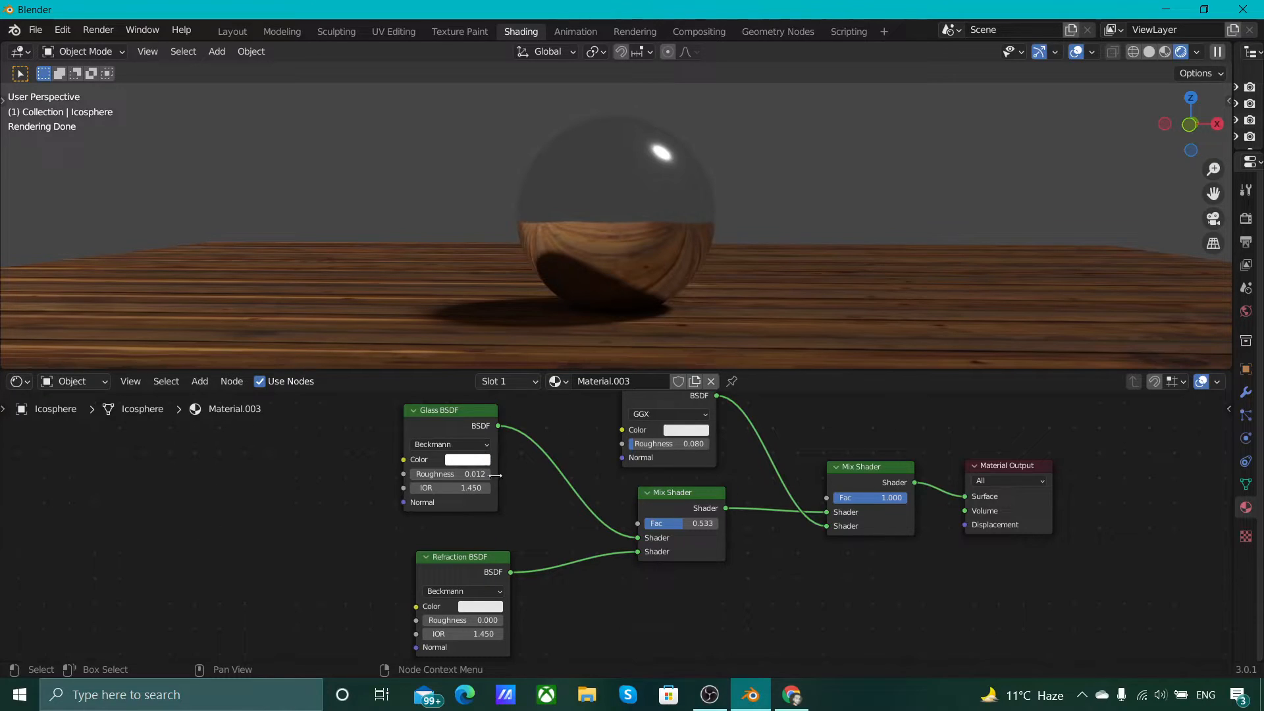
mouse_move(879, 501)
mouse_down()
mouse_move(845, 501)
mouse_move(864, 499)
mouse_up()
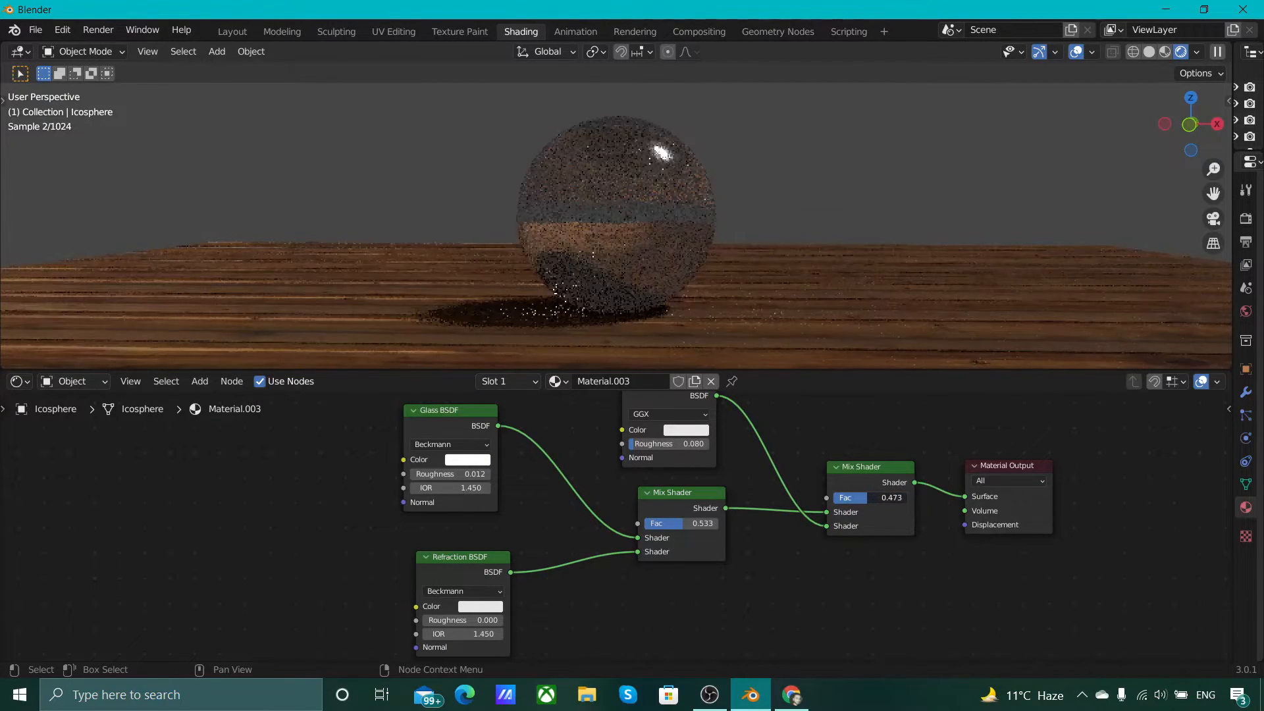
- Move the Refraction BSDF node to the input side of the Glass BSDF, level with it
scroll(864, 499, down, 1)
scroll(846, 549, down, 2)
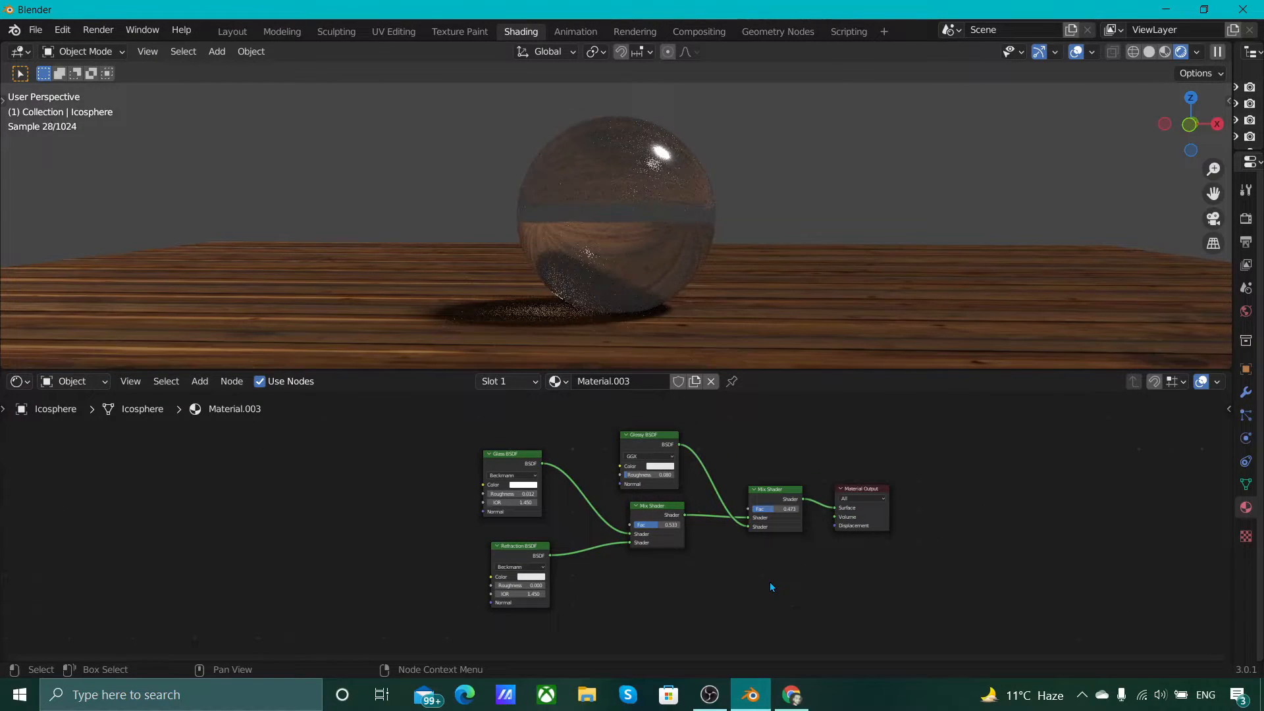
middle_drag(736, 574, 820, 578)
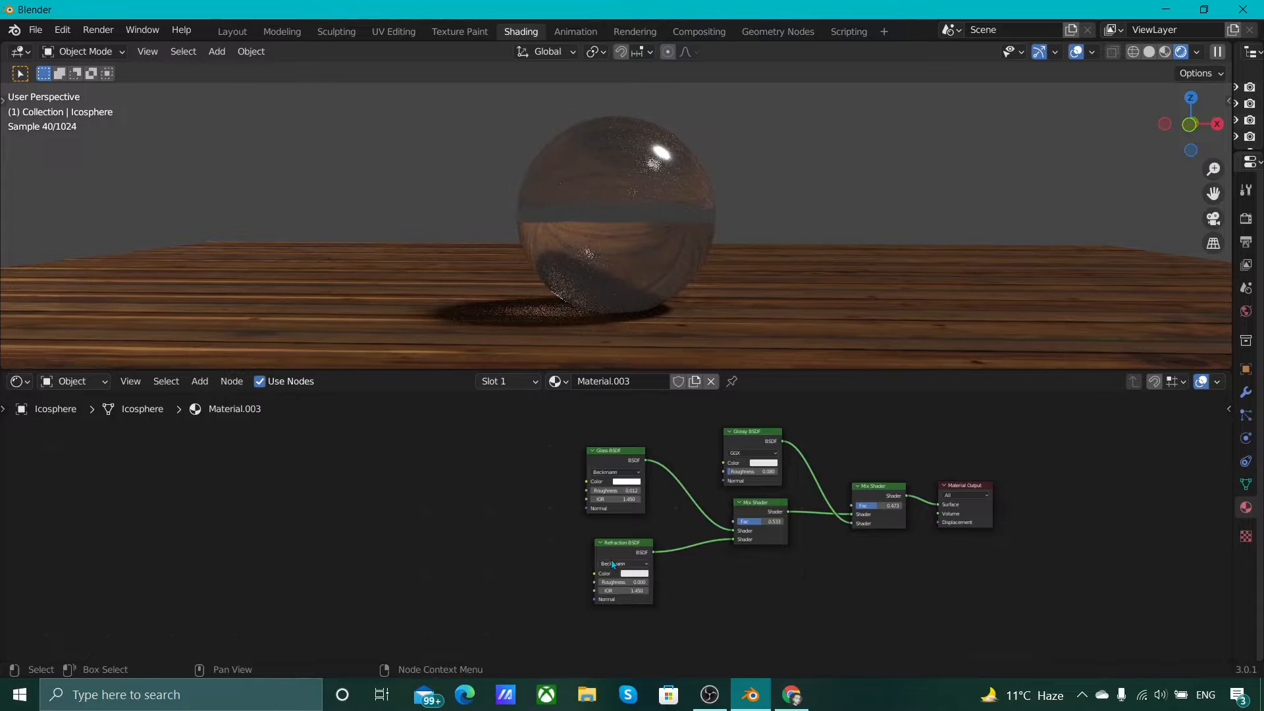
drag(623, 548, 510, 464)
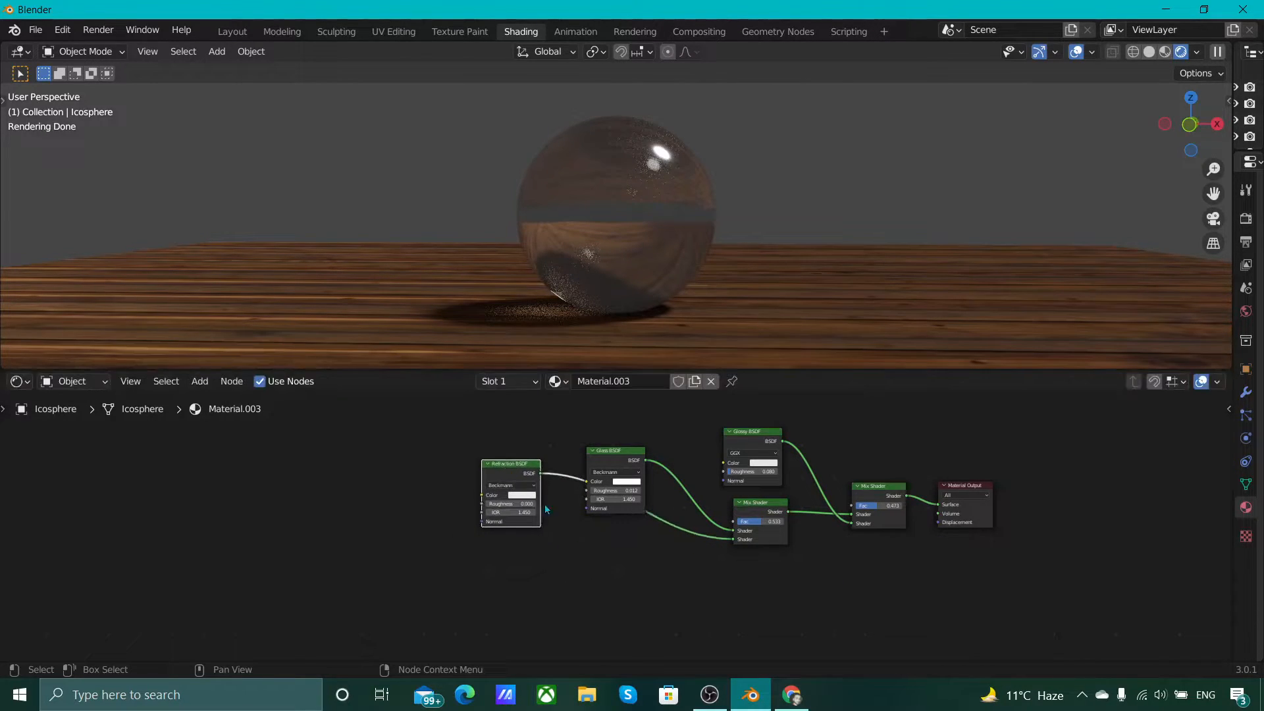
- Duplicate the Refraction BSDF node twice and stack the two copies in a column beneath the original
scroll(563, 536, up, 1)
click(453, 467)
click(486, 473)
key(shift+d)
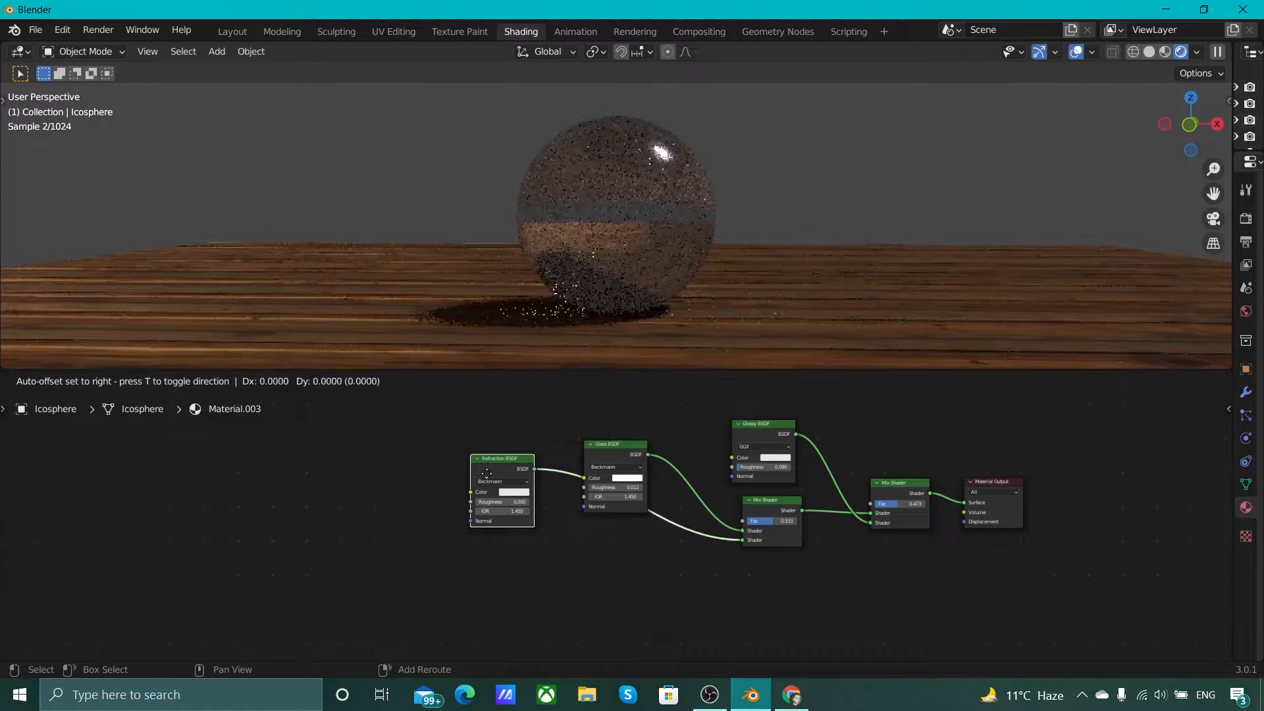
click(484, 550)
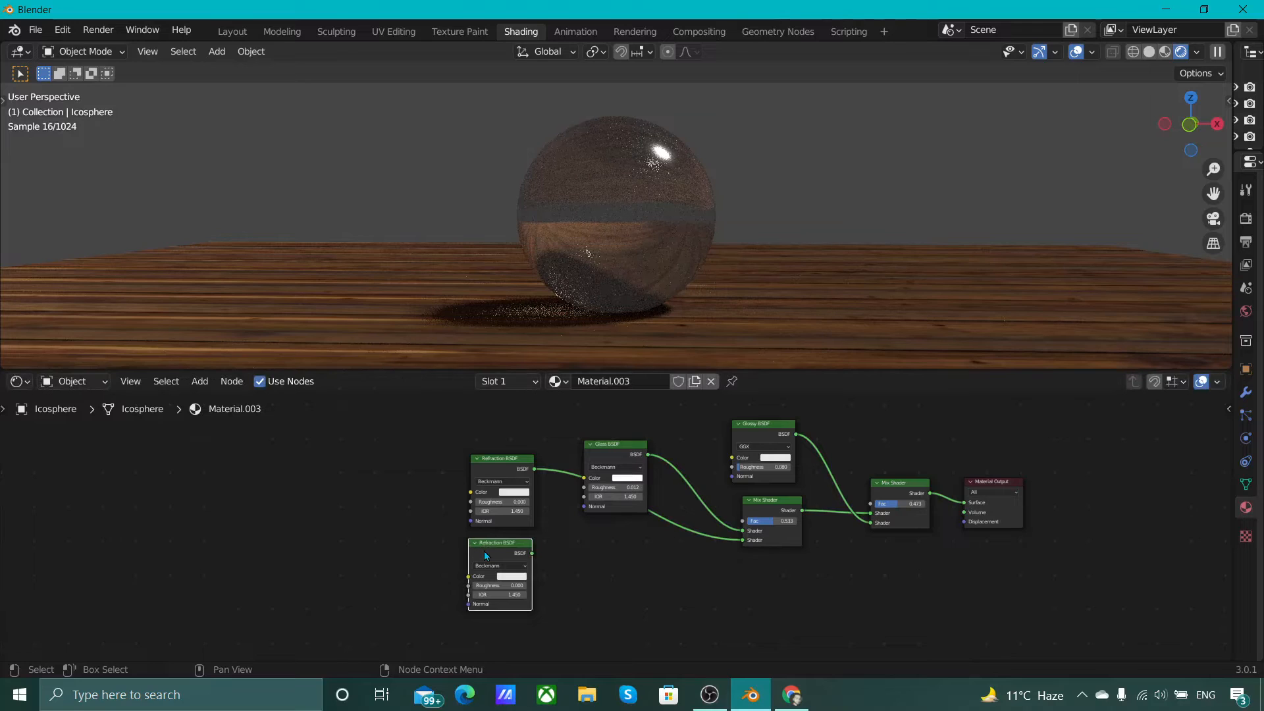
key(shift+d)
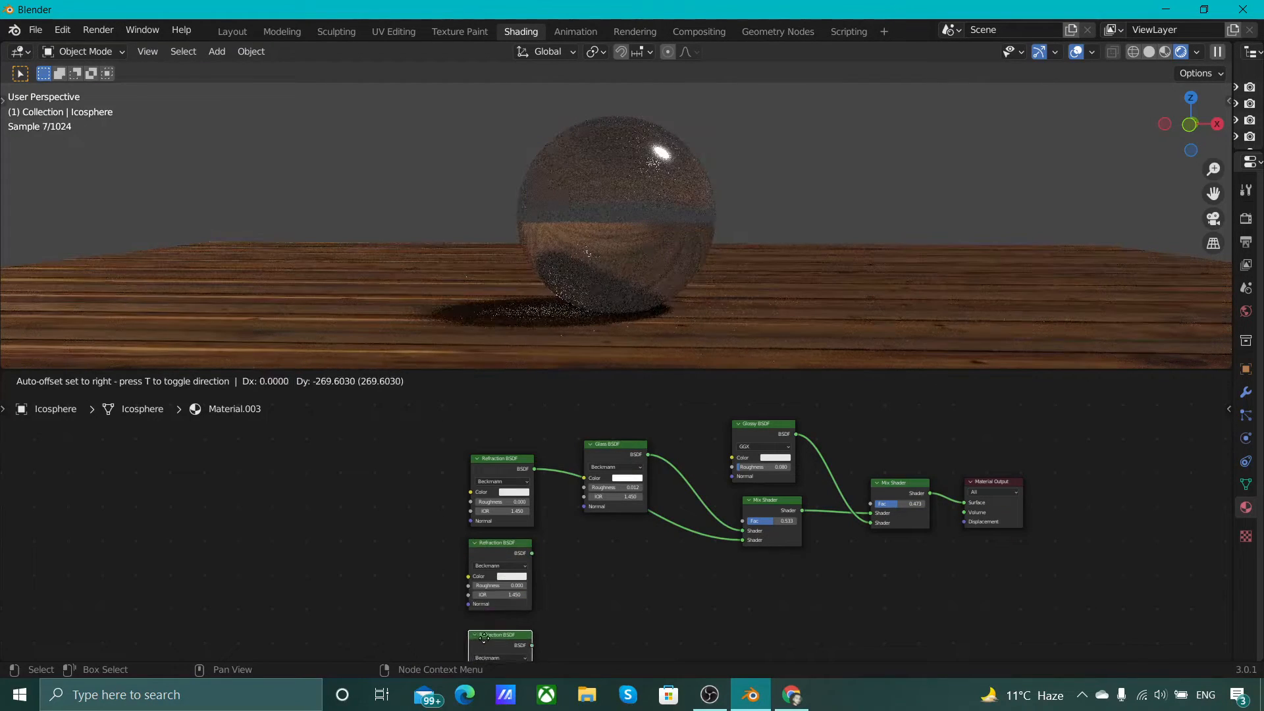
click(481, 632)
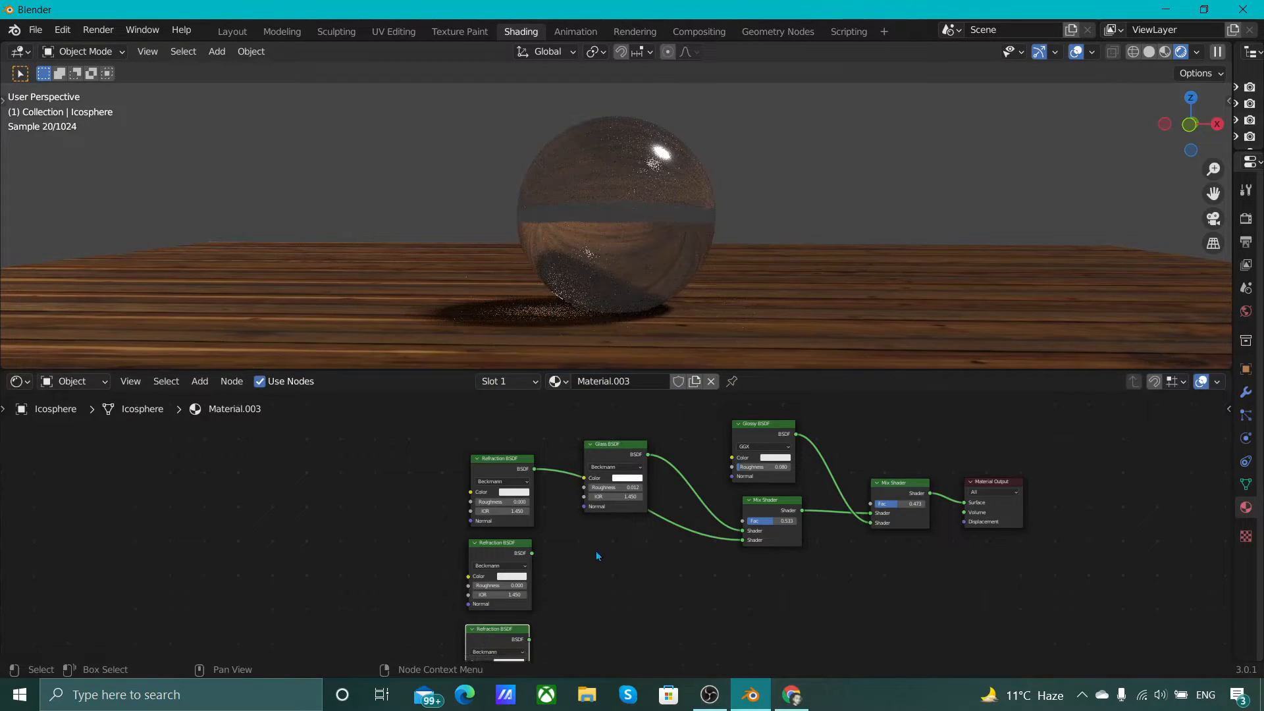
- Add an Add Shader node and insert it on the link between the uppermost Refraction BSDF and the Mix Shader
scroll(595, 551, down, 2)
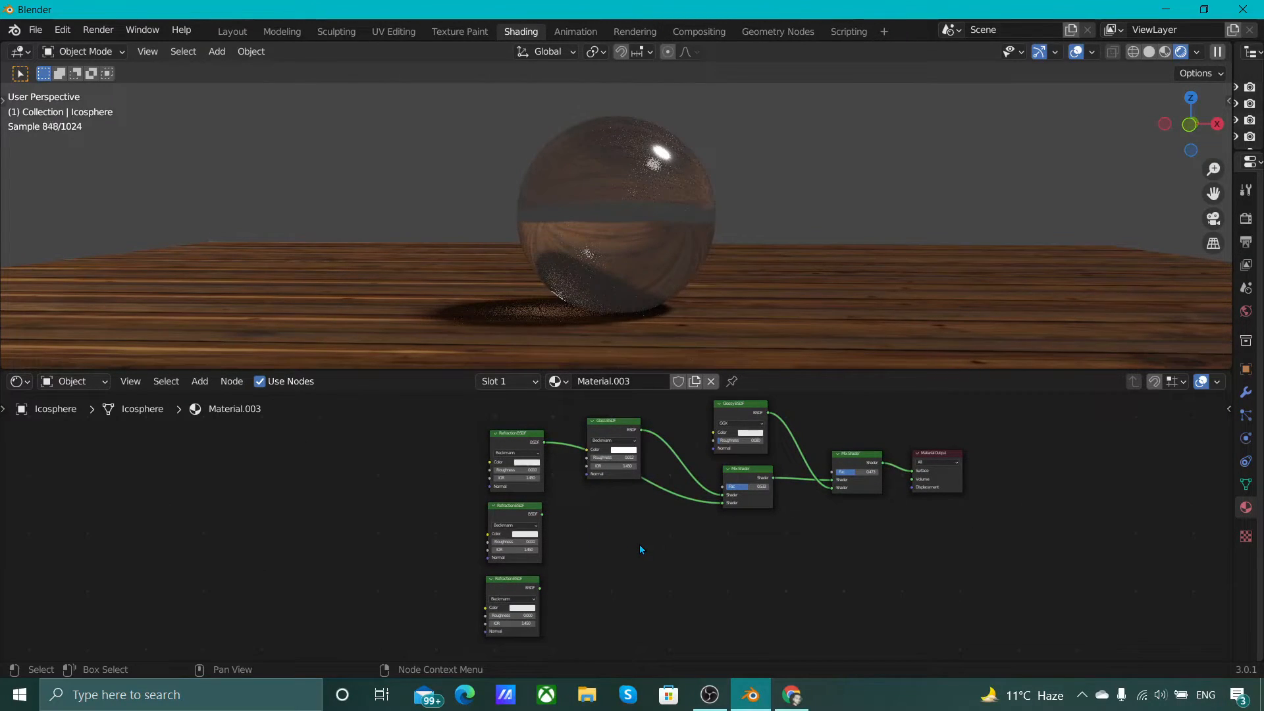
key(F3)
text(add)
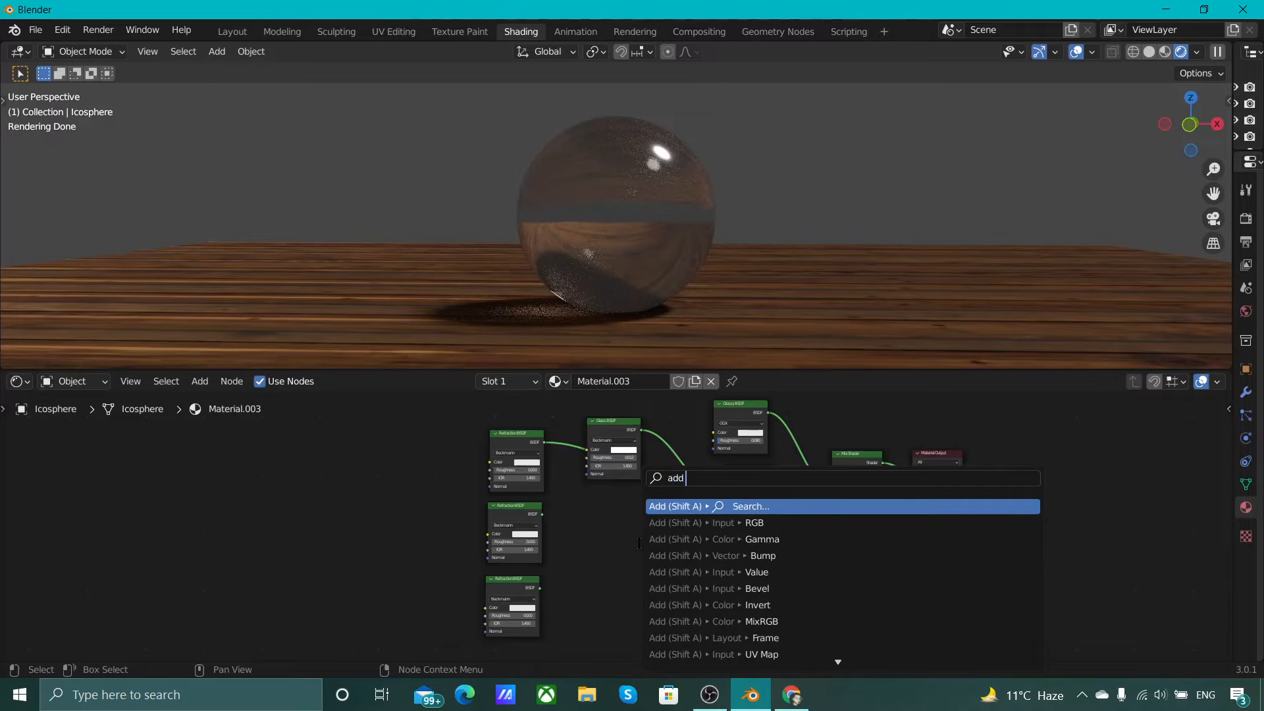
text( sha)
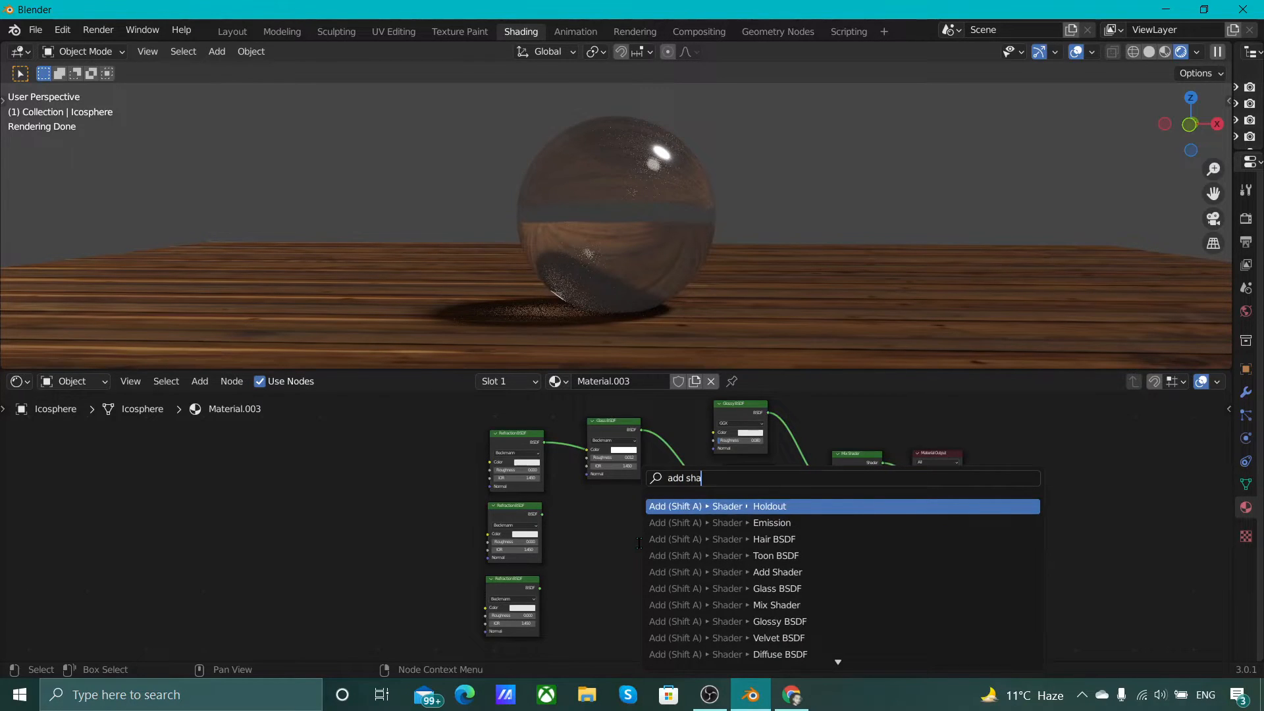
key(Down)
key(Down)
key(Down)
key(Down)
key(Return)
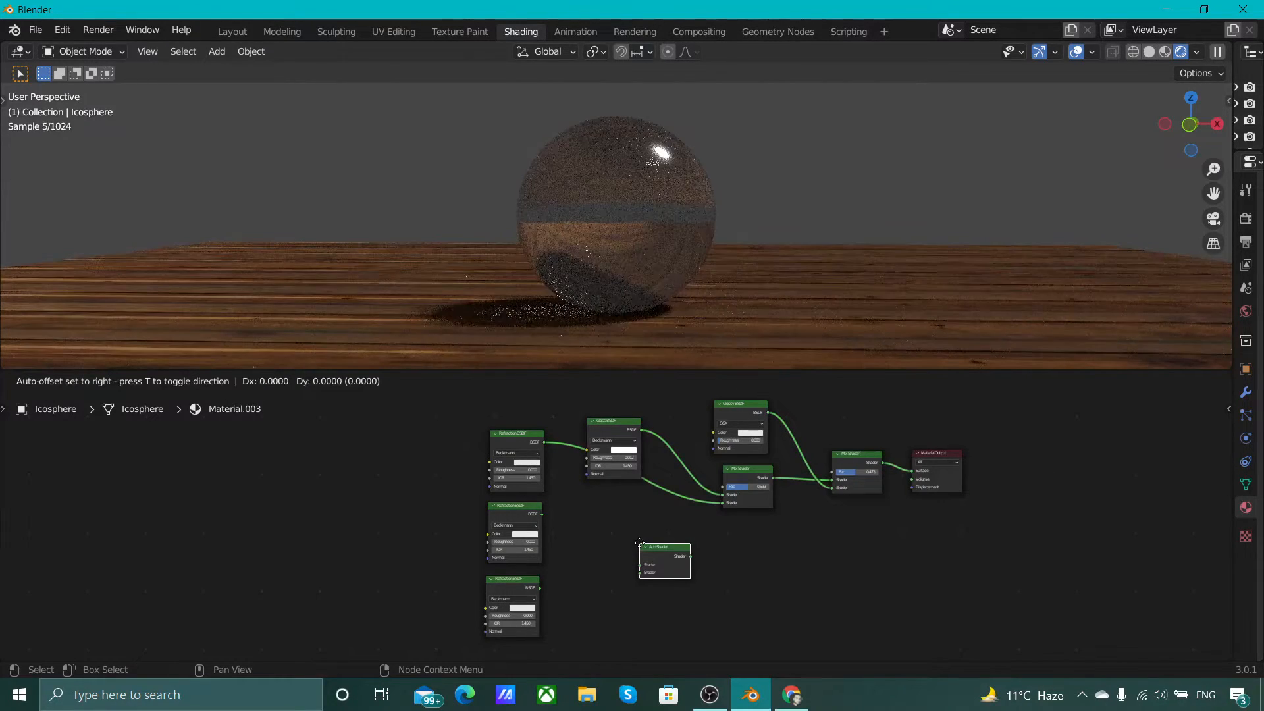
click(619, 484)
- Connect the middle Refraction BSDF's output to the second Shader input of the Add Shader
scroll(560, 523, up, 1)
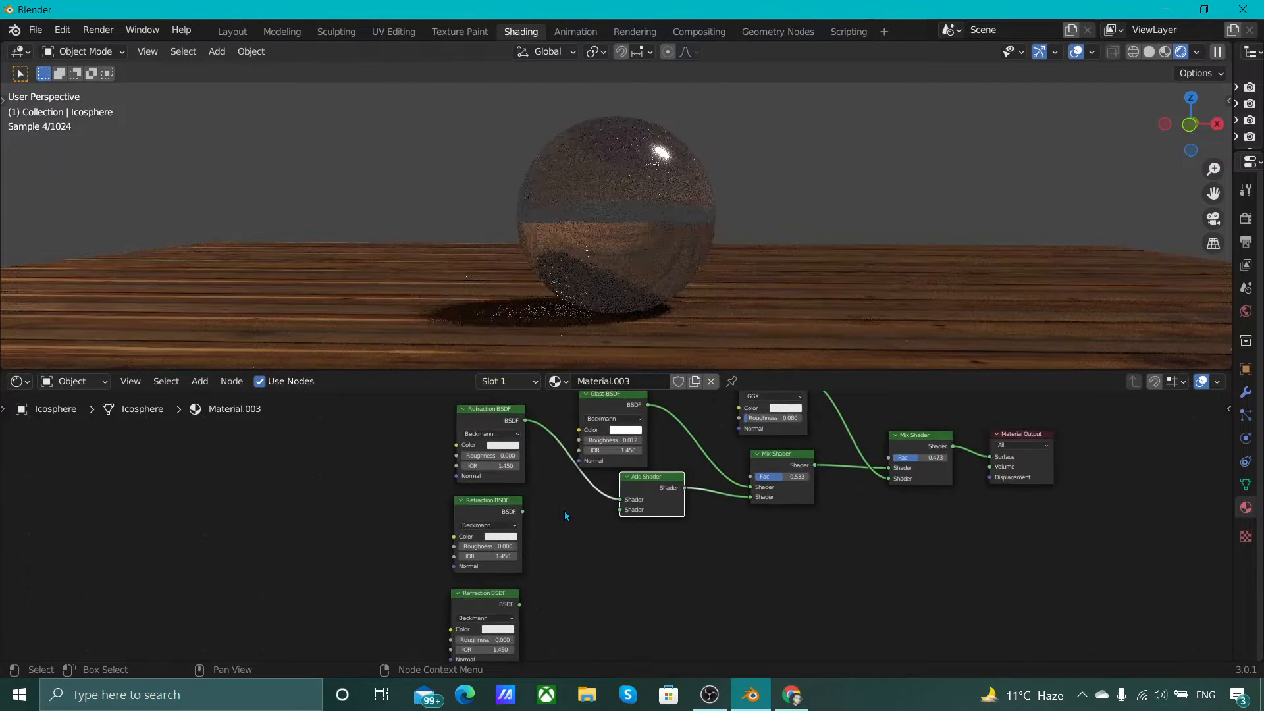
scroll(564, 511, up, 3)
drag(440, 503, 622, 496)
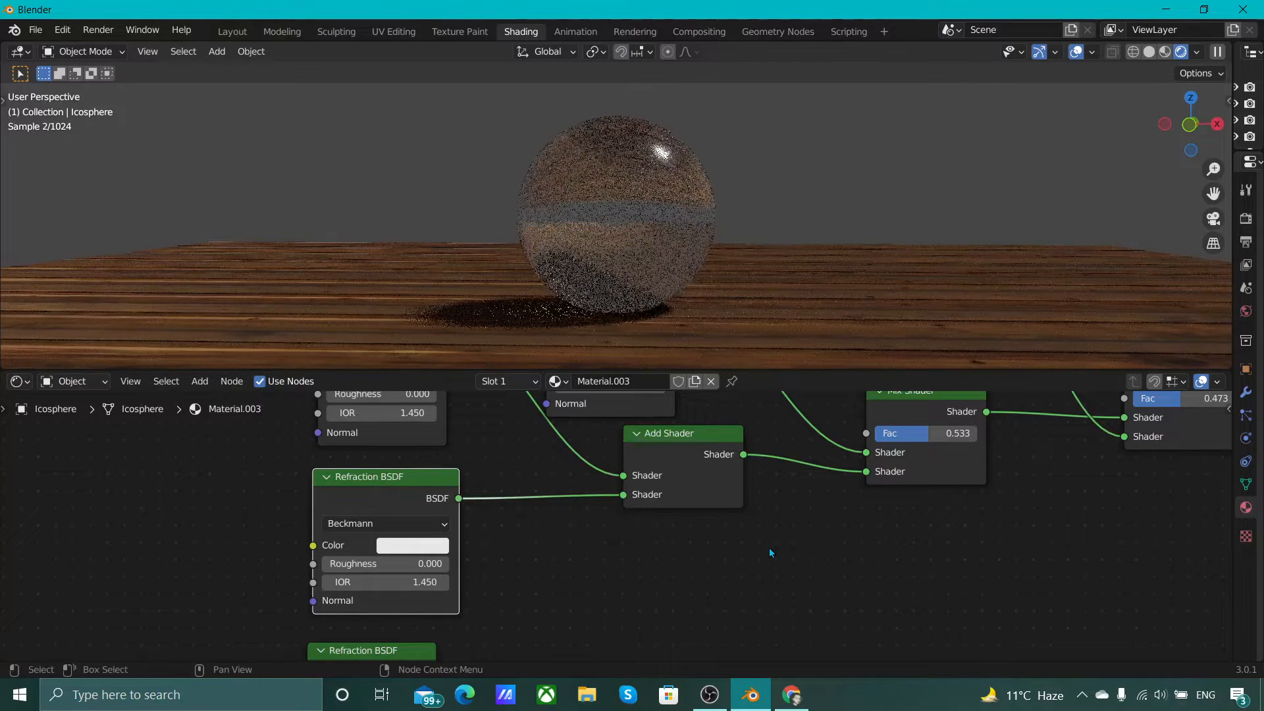
- Duplicate the Add Shader onto its link to the Mix Shader, and connect the lowest Refraction BSDF to the copy's second Shader input
scroll(770, 547, down, 1)
scroll(772, 547, down, 1)
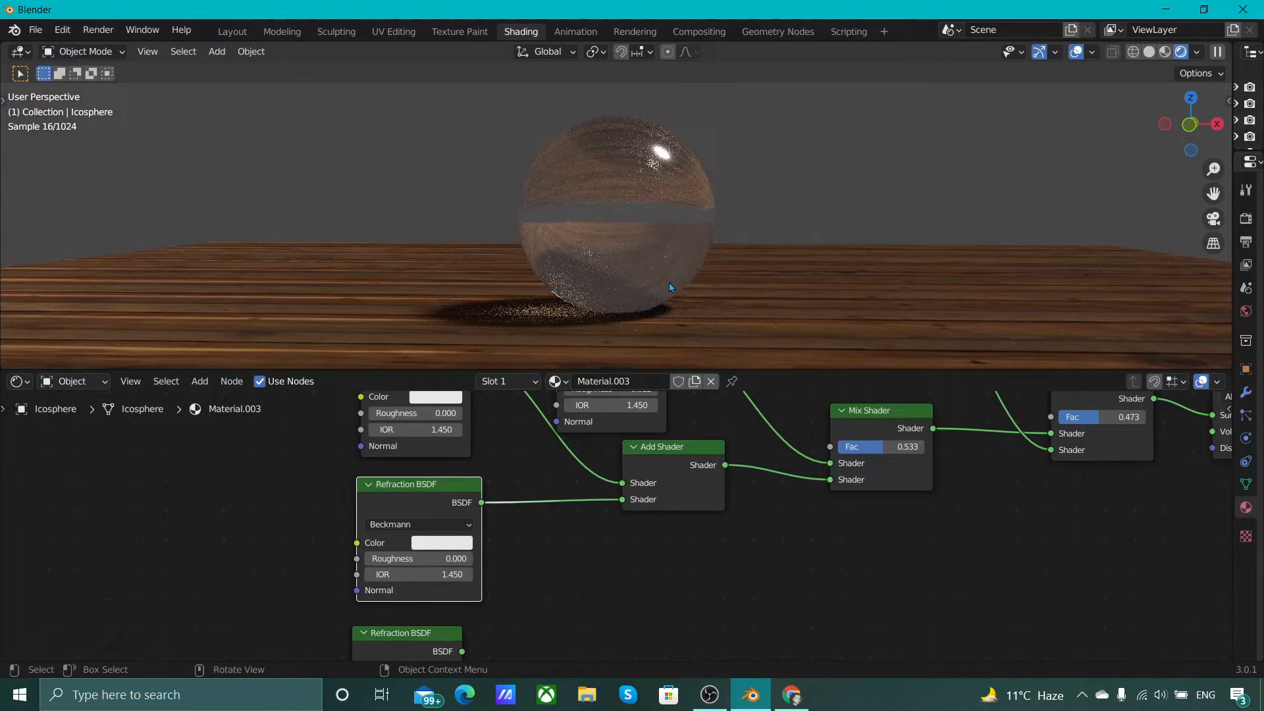
scroll(825, 501, down, 1)
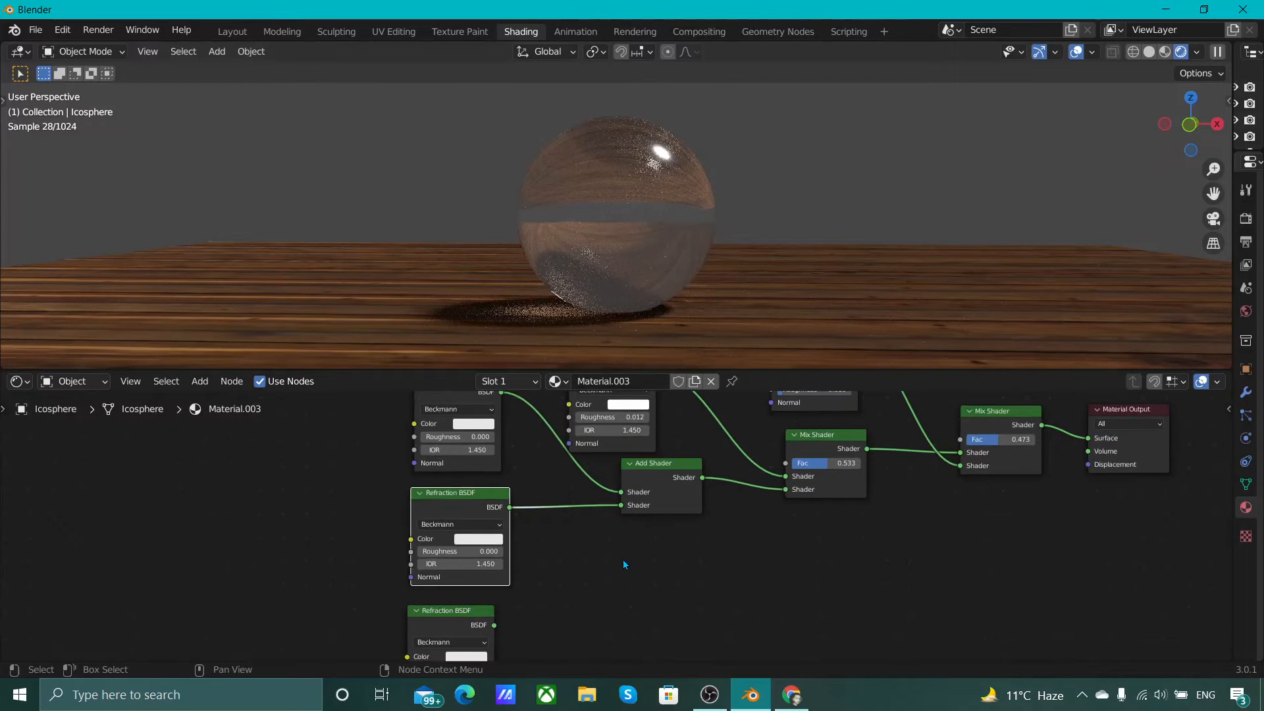
click(692, 503)
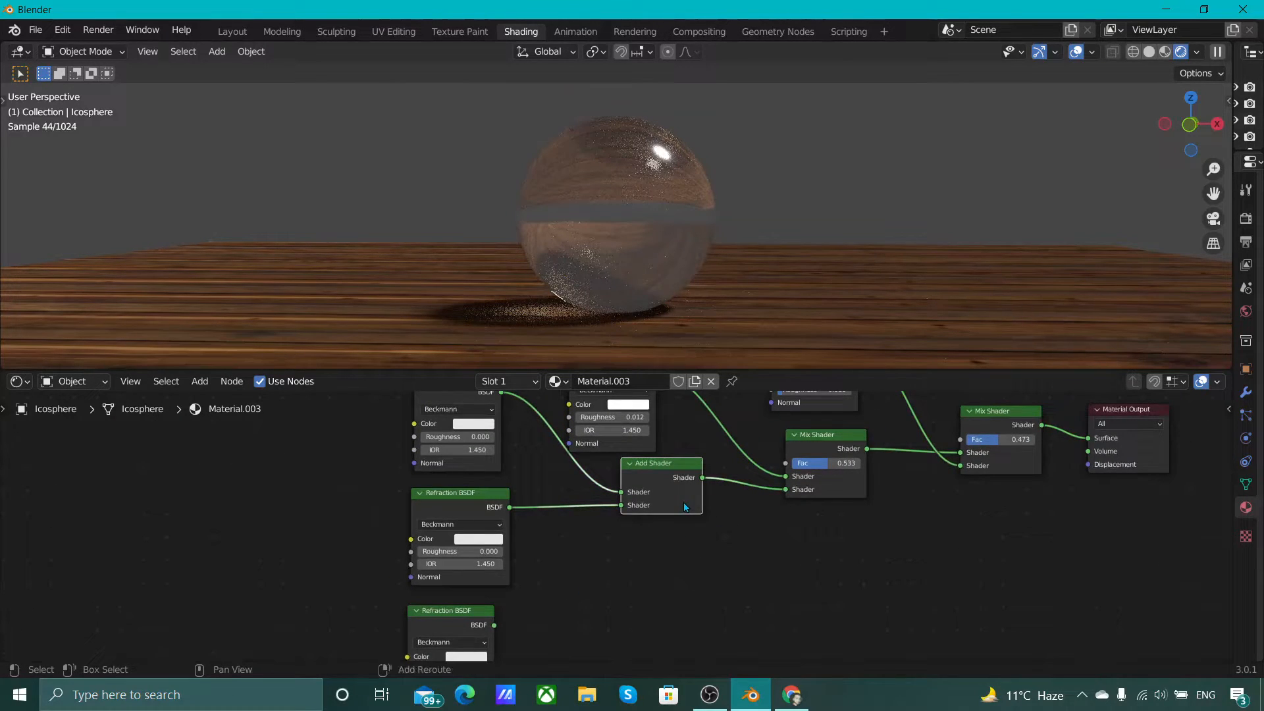
key(shift+d)
click(767, 536)
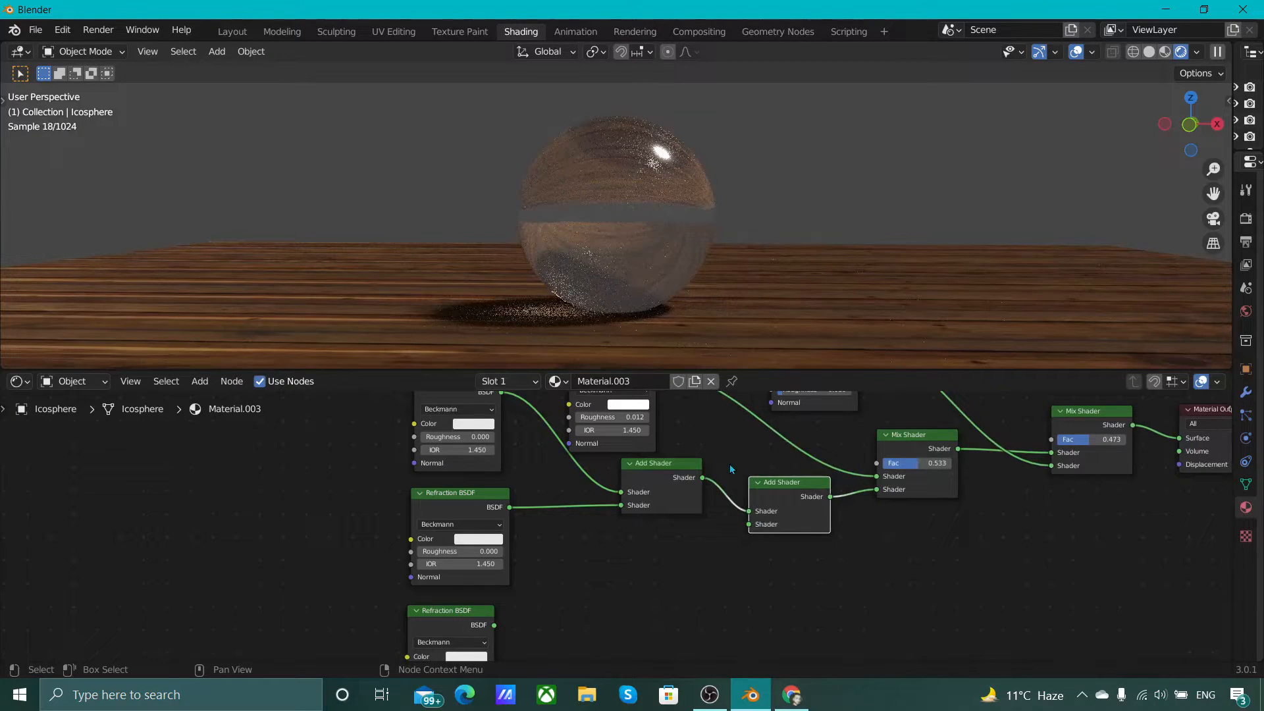
scroll(554, 611, up, 1)
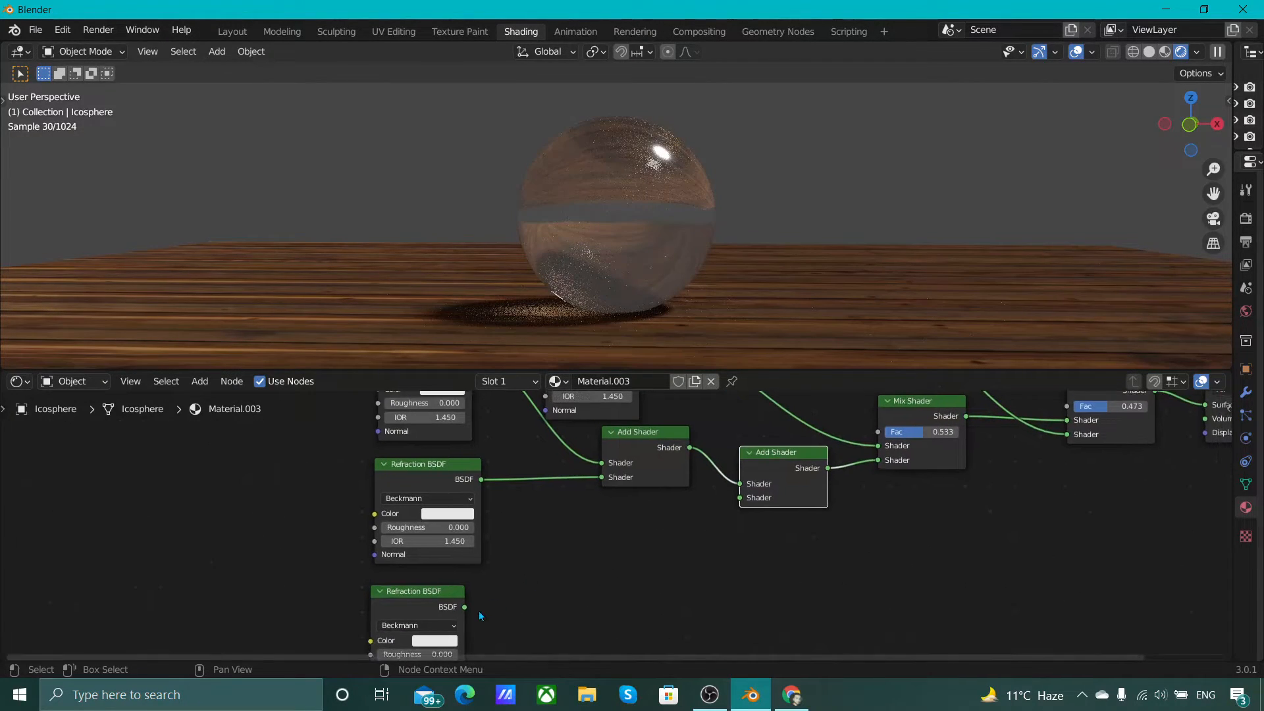
drag(465, 607, 741, 499)
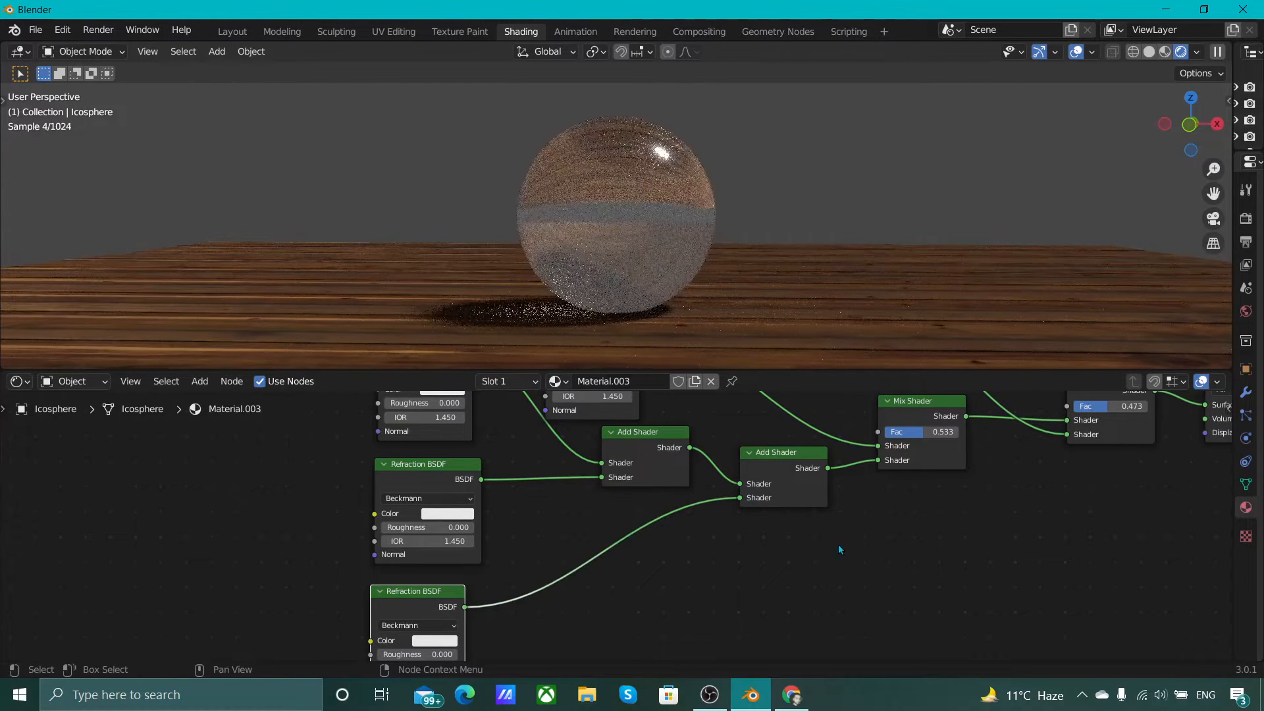
- Set the uppermost Refraction BSDF's Color to fully saturated red
scroll(725, 543, down, 1)
middle_drag(718, 543, 778, 584)
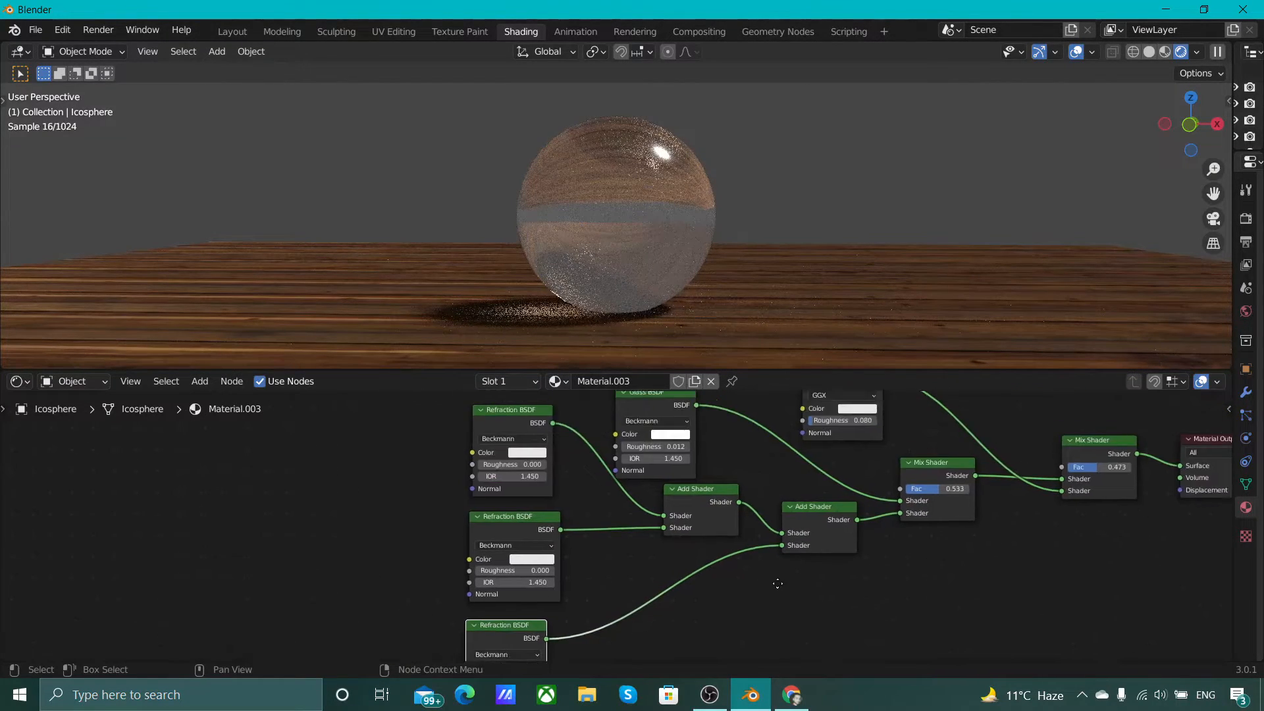
scroll(571, 566, down, 1)
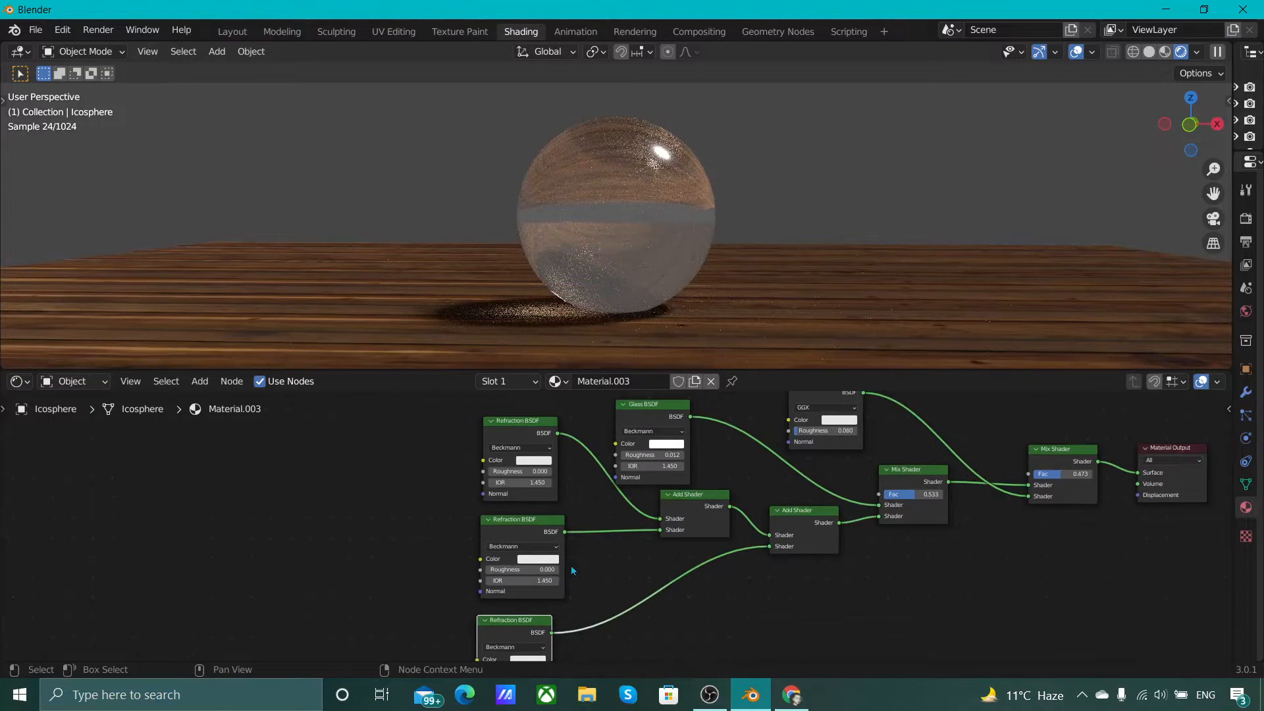
click(530, 461)
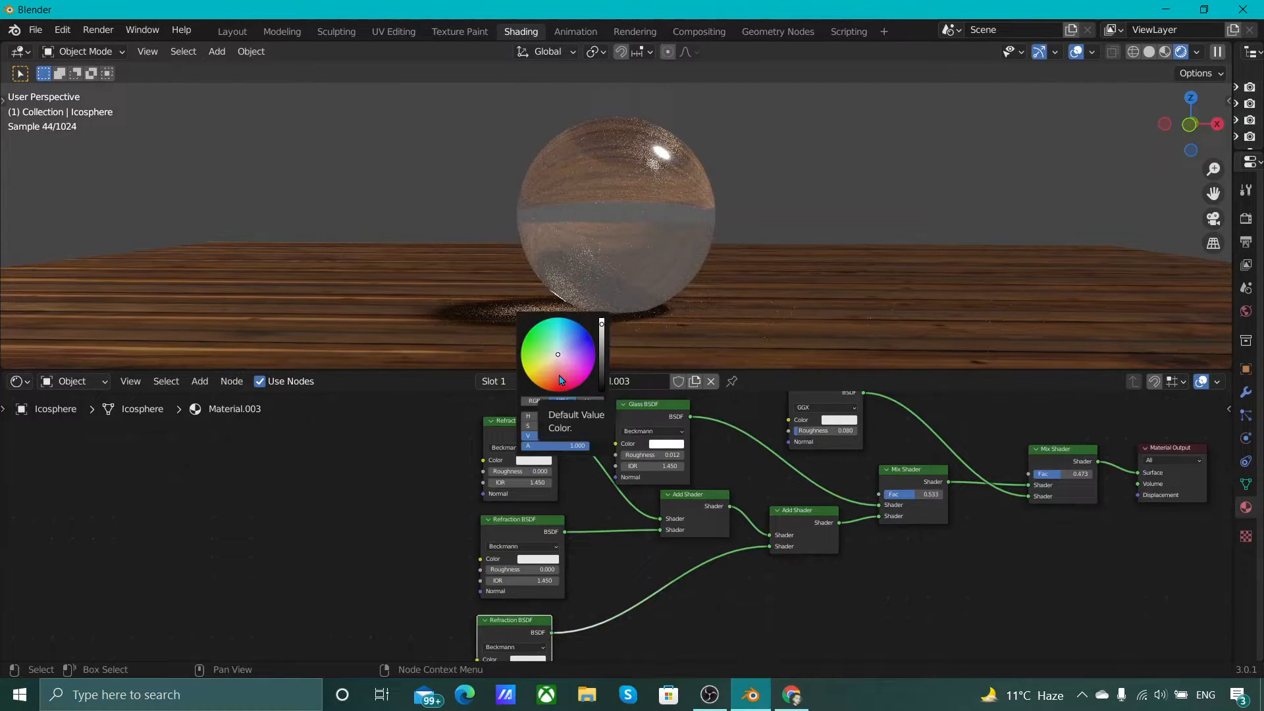
drag(559, 376, 559, 391)
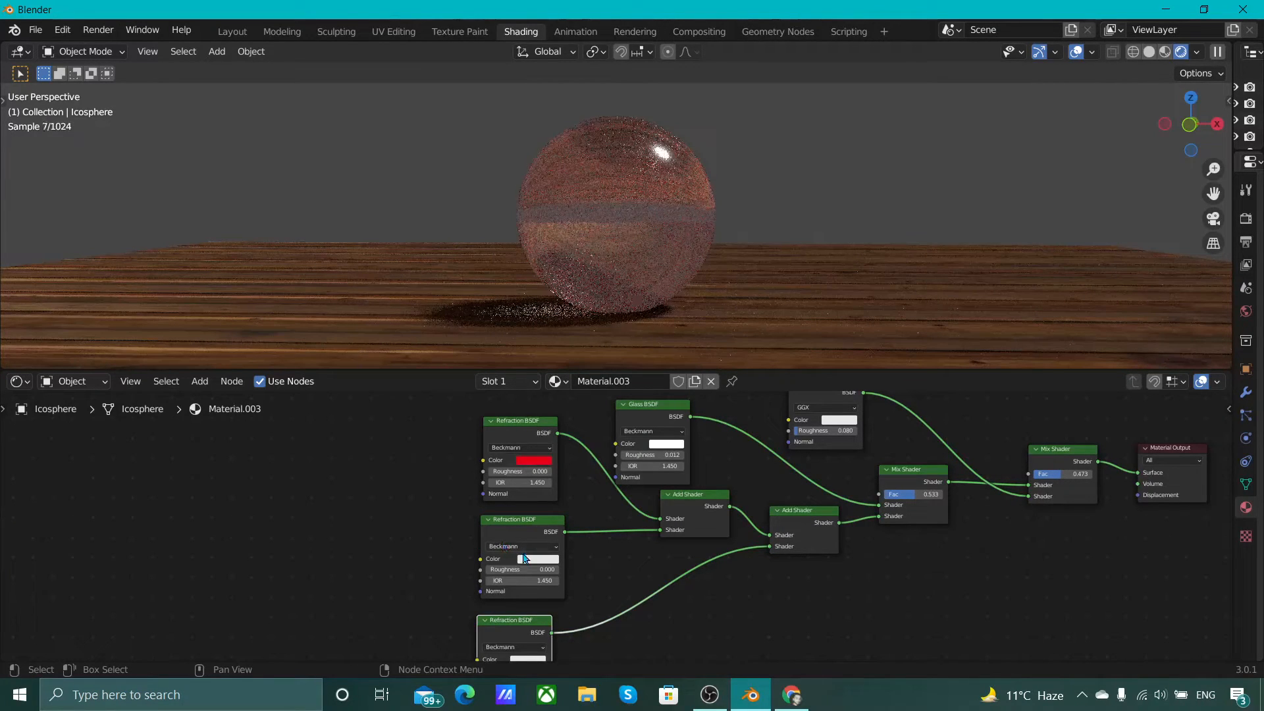
- Set the middle Refraction BSDF's Color to green with hue 0.330 and saturation 1.000, and the lowest one's to blue
click(556, 559)
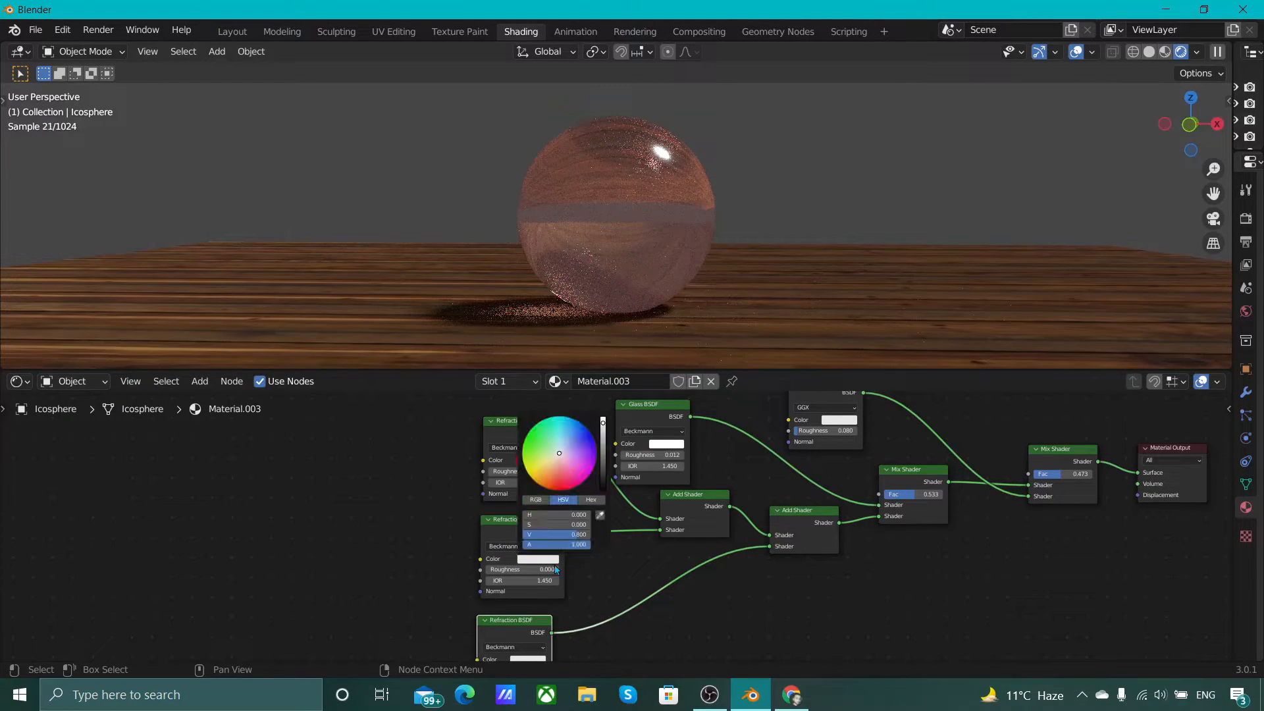
click(545, 470)
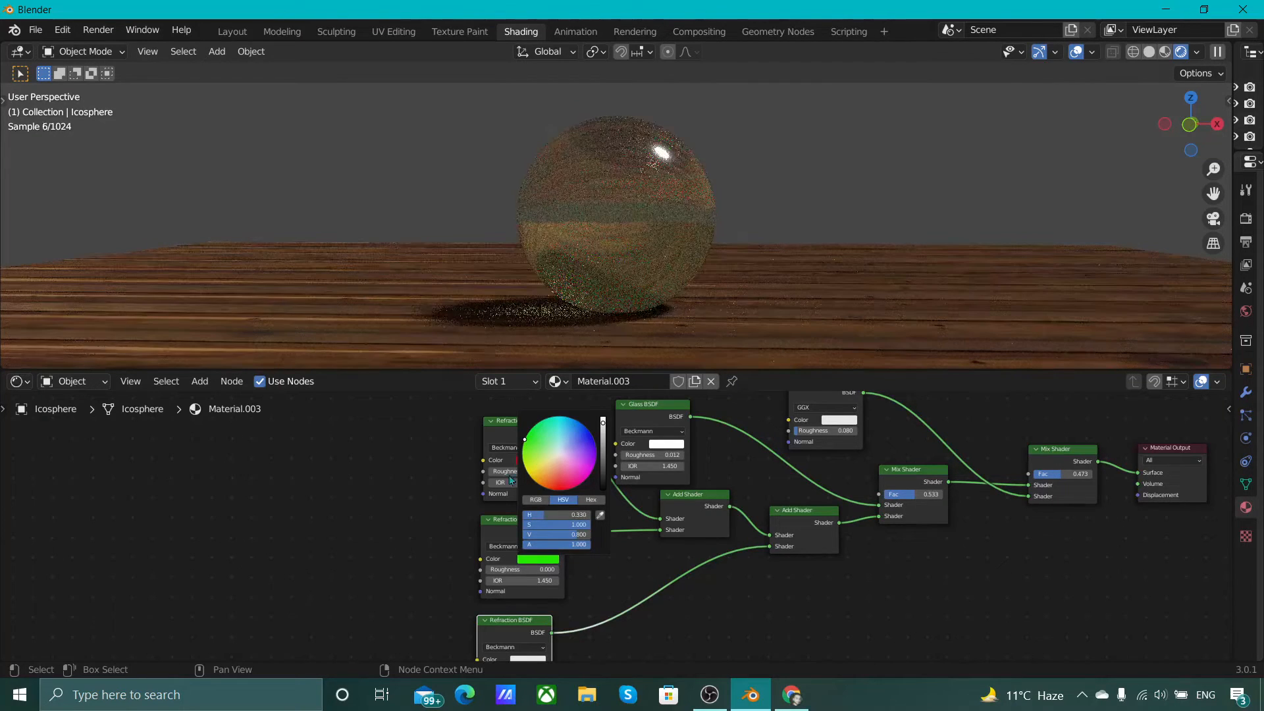
scroll(470, 578, down, 1)
middle_drag(470, 579, 464, 511)
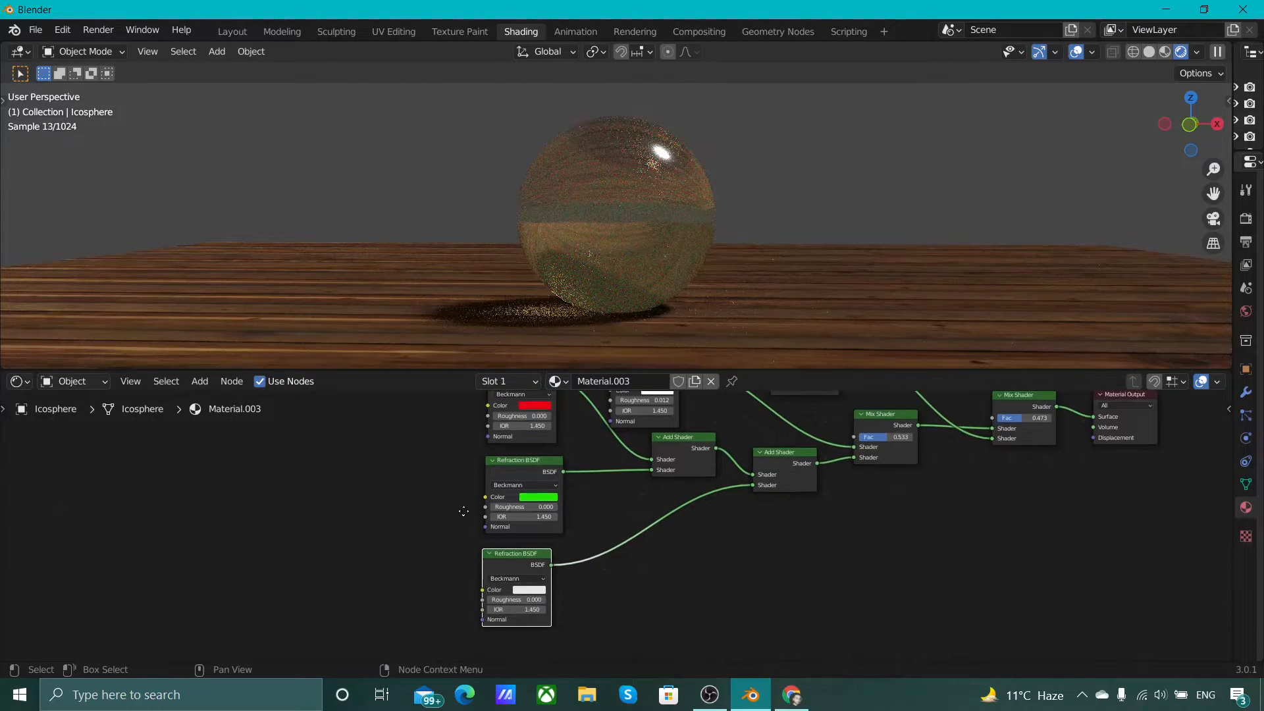
click(533, 591)
click(581, 476)
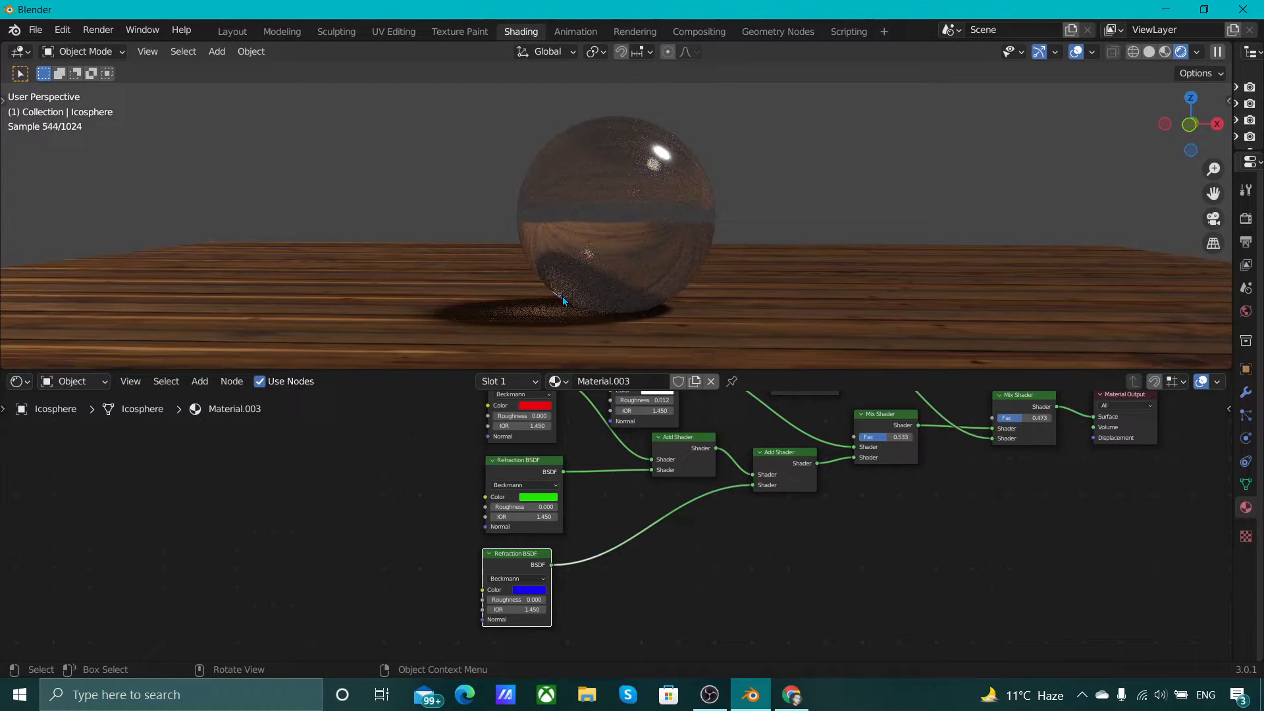
- Add a Value node on the input side of the three Refraction BSDF nodes
scroll(491, 531, down, 1)
middle_drag(491, 532, 551, 571)
key(F3)
text(value)
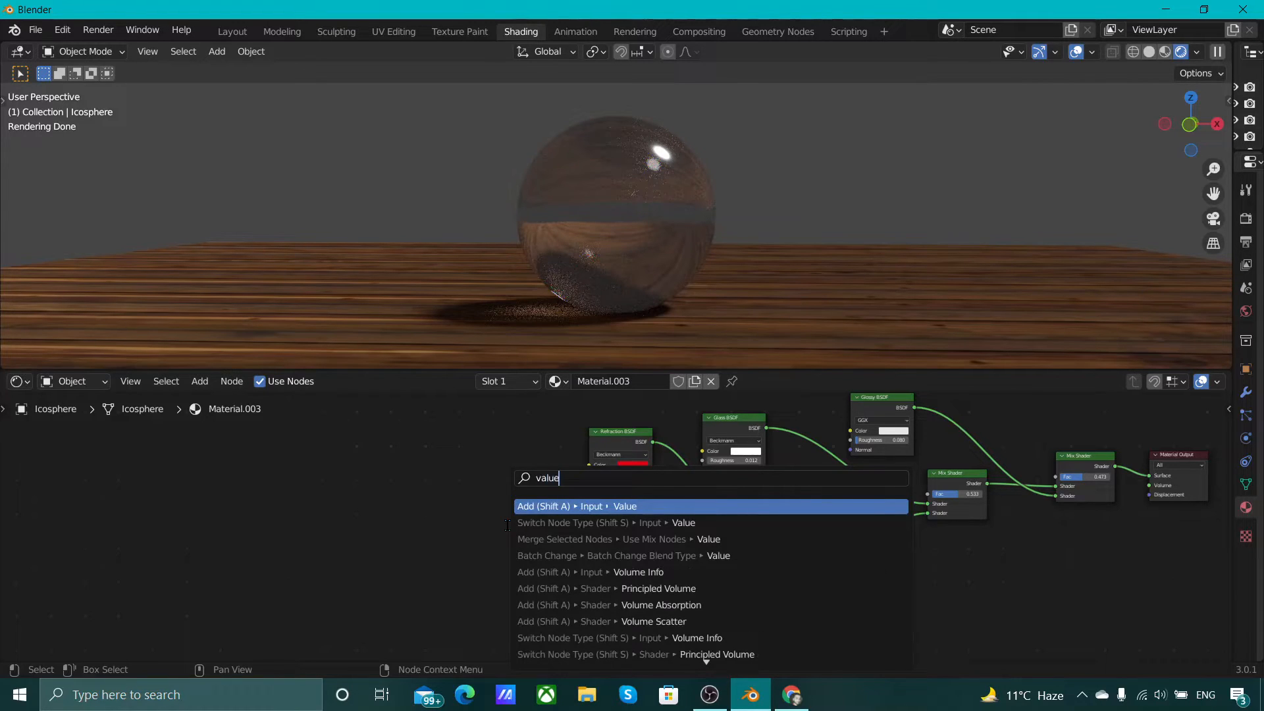
key(Return)
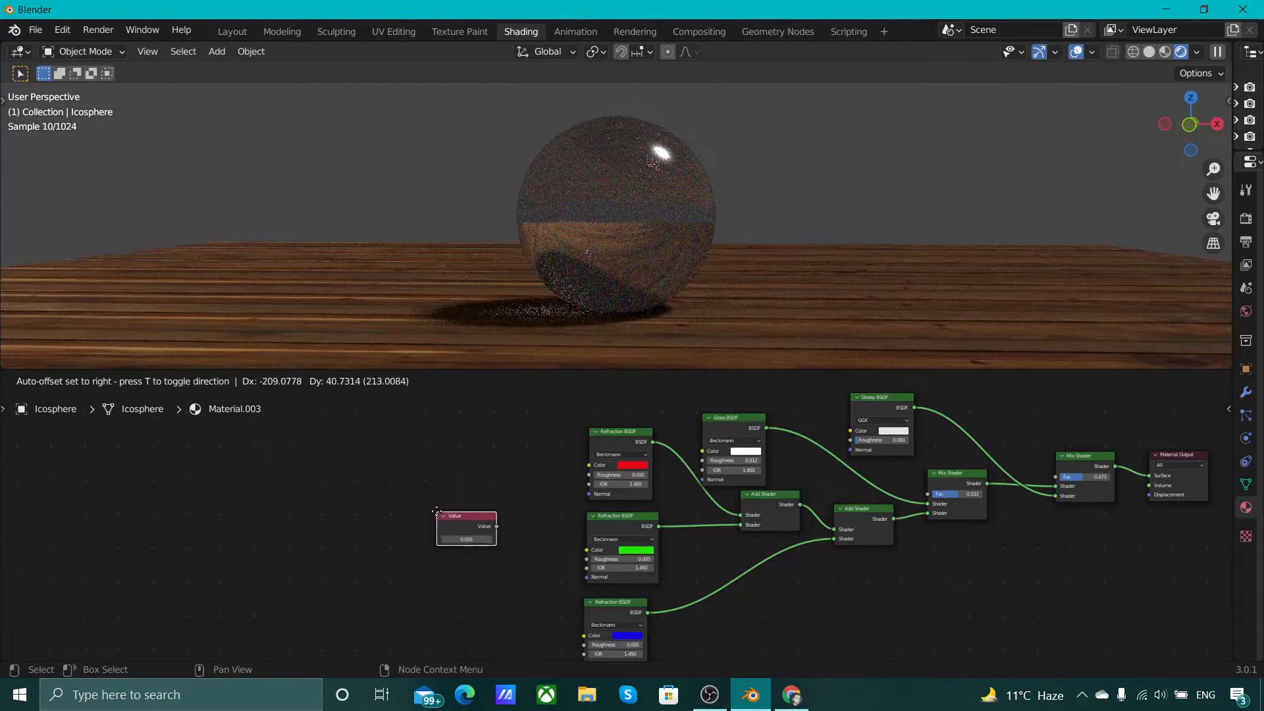
click(419, 499)
- Duplicate the Value node and place the copy directly beneath the original
click(431, 544)
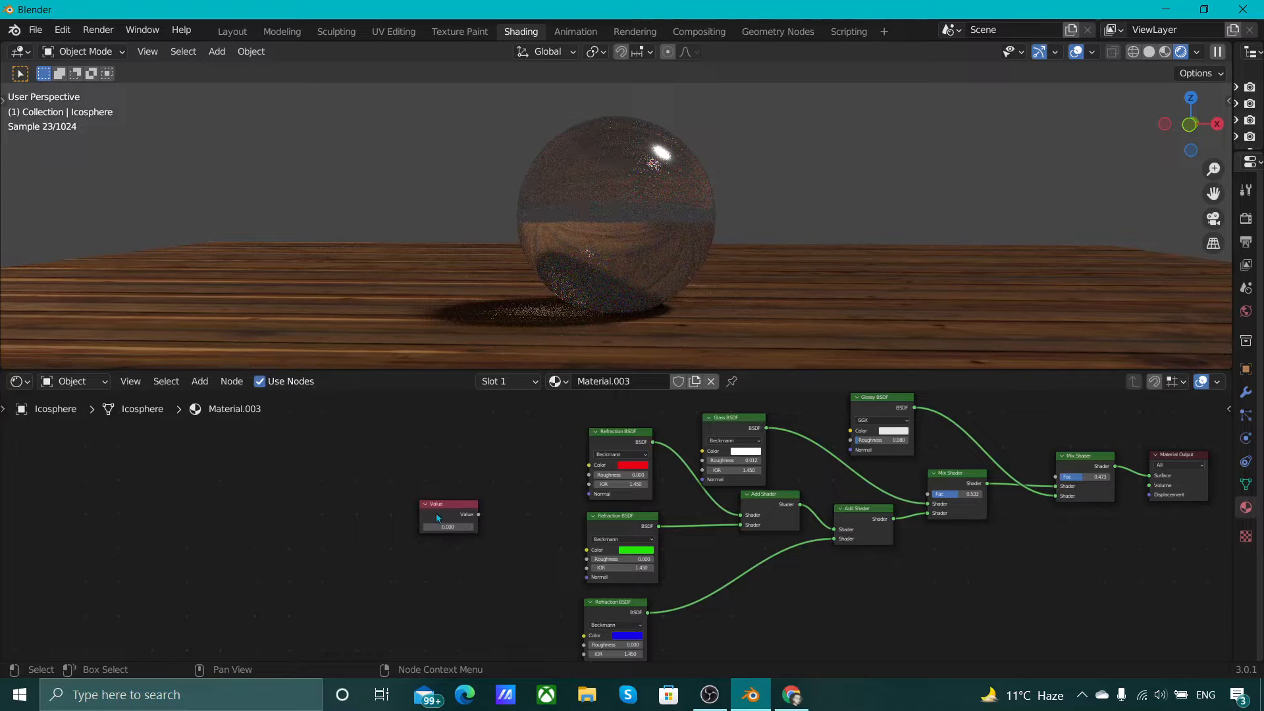
key(shift+d)
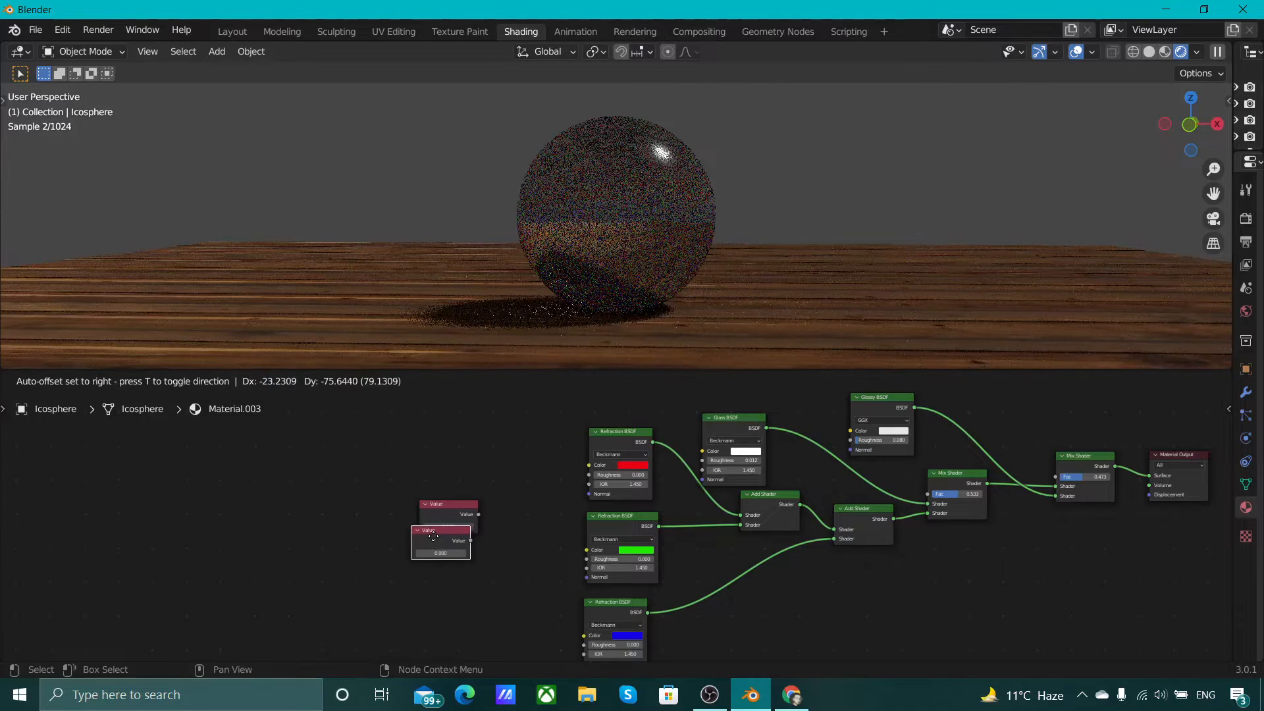
click(441, 583)
click(508, 541)
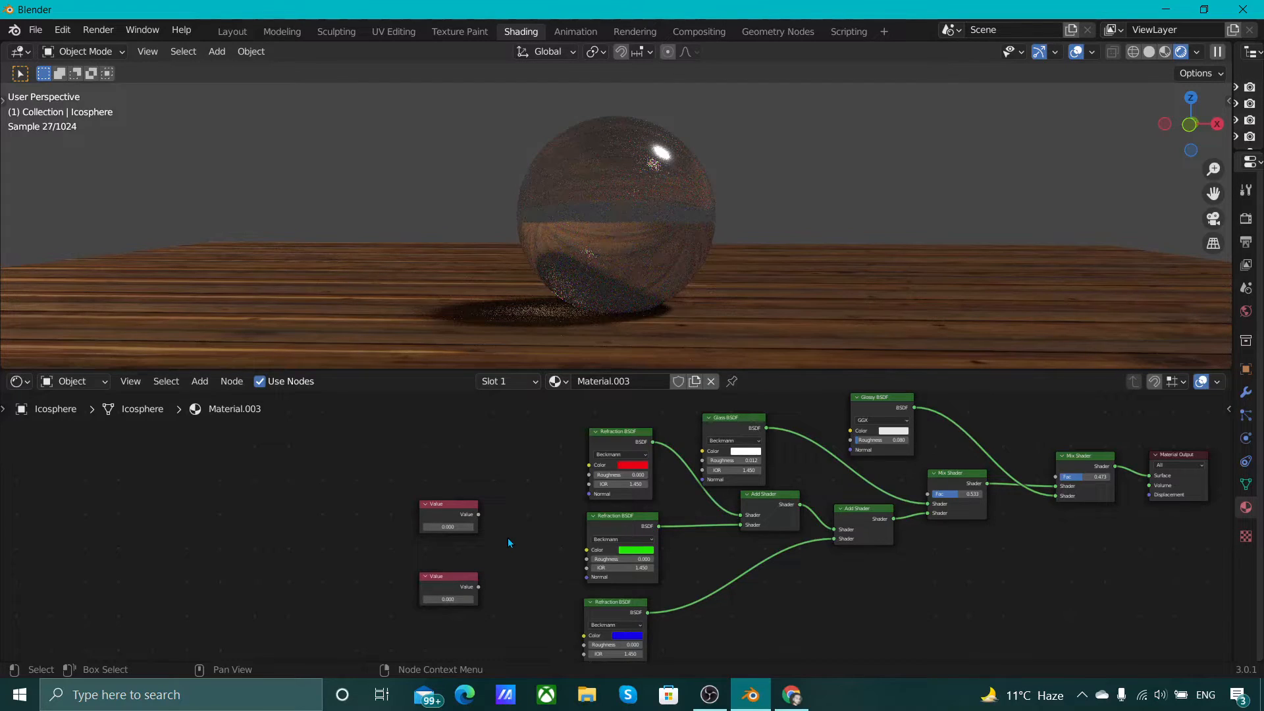
- Add a Math node between the Value nodes and the red Refraction BSDF, slightly above the Value nodes
key(F3)
text(math)
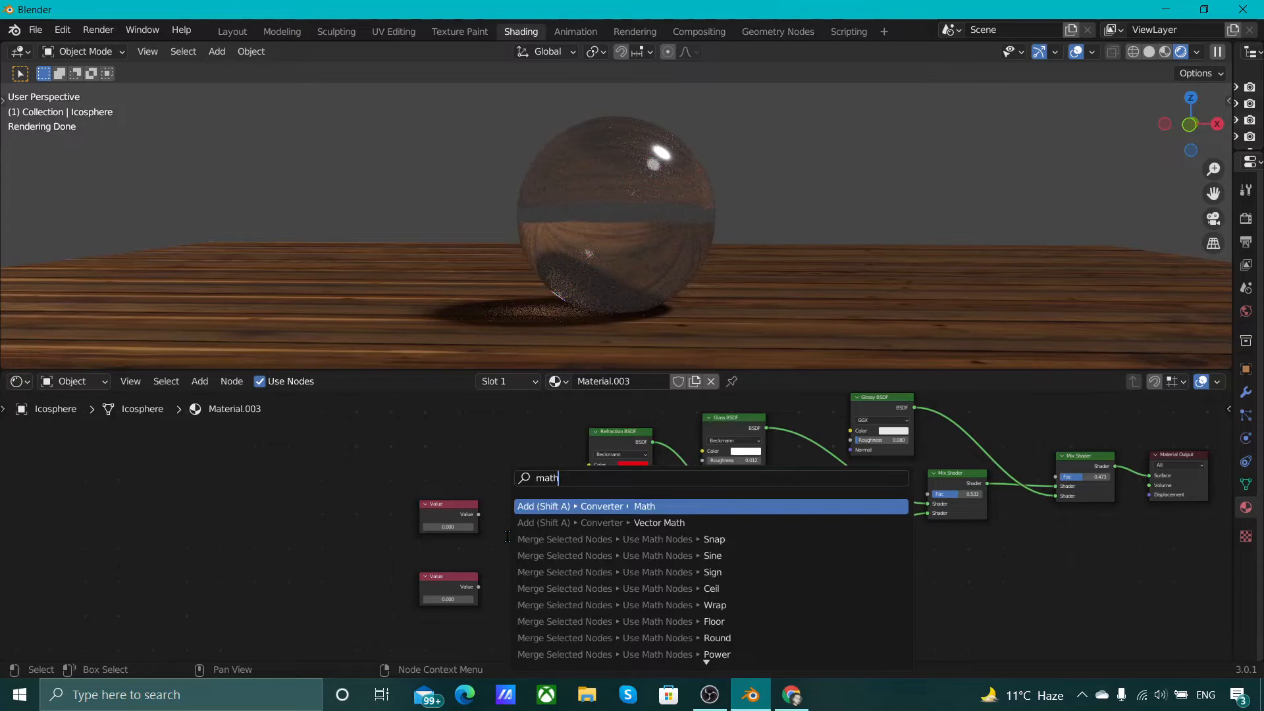
key(Return)
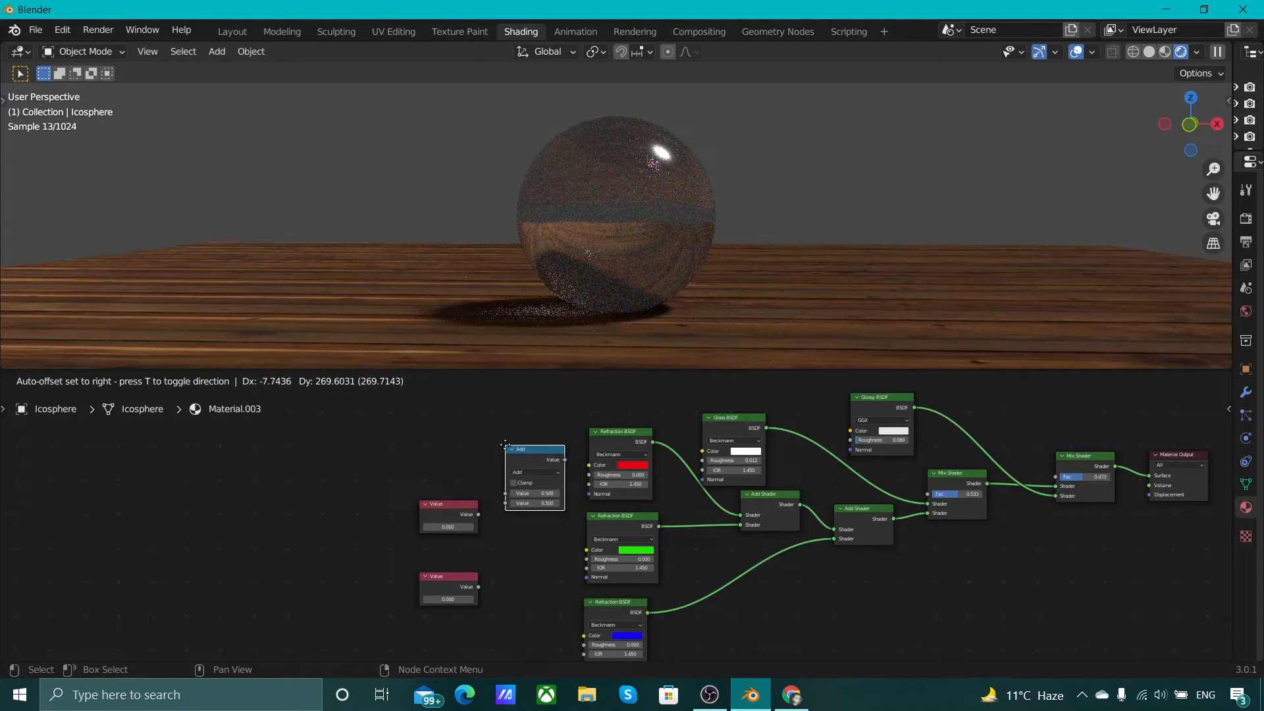
click(513, 448)
- Move both Value nodes farther from the Math node on its input side, keeping both nodes expanded
drag(362, 468, 467, 642)
click(425, 505)
drag(424, 510, 396, 515)
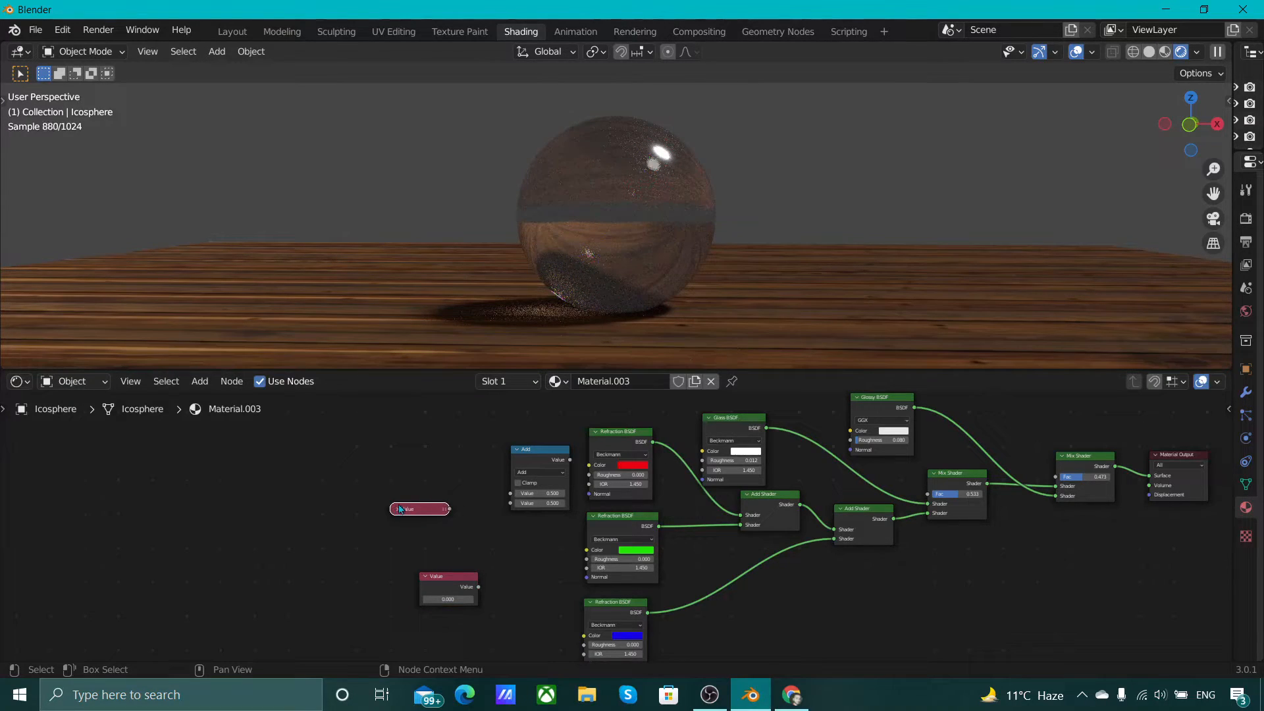
drag(451, 592, 422, 578)
scroll(408, 570, up, 2)
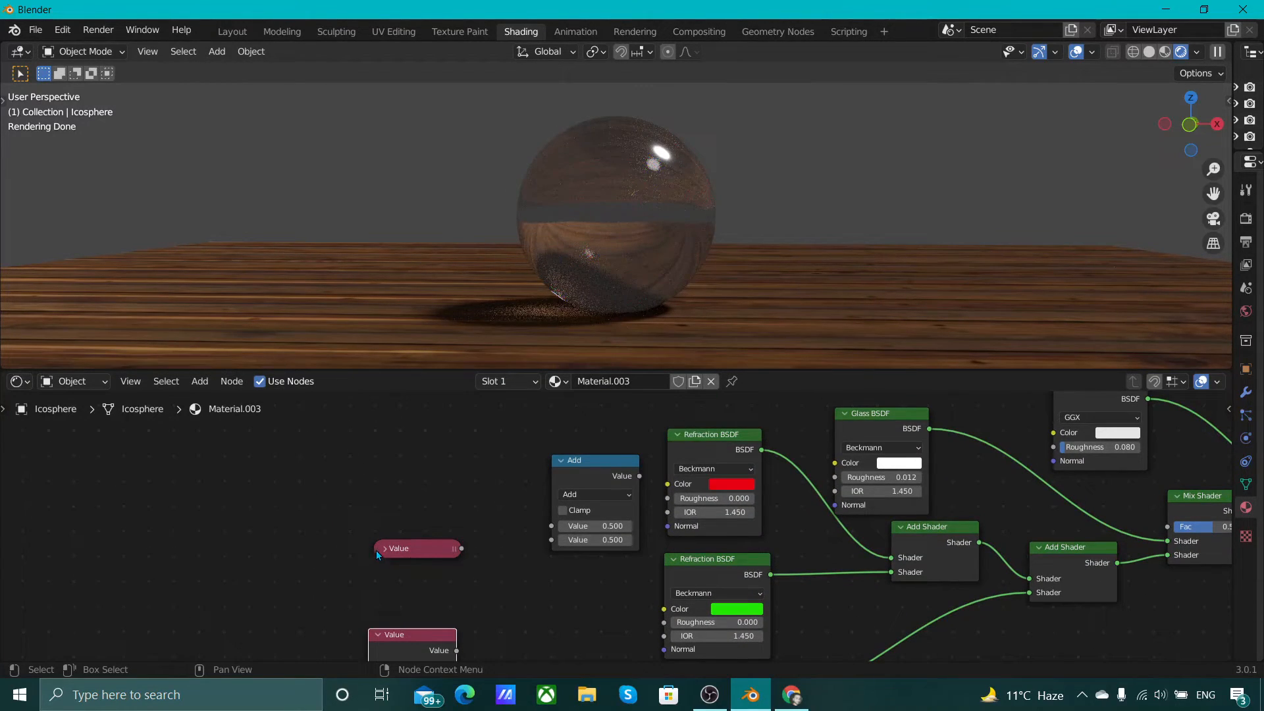
click(383, 549)
scroll(508, 570, down, 2)
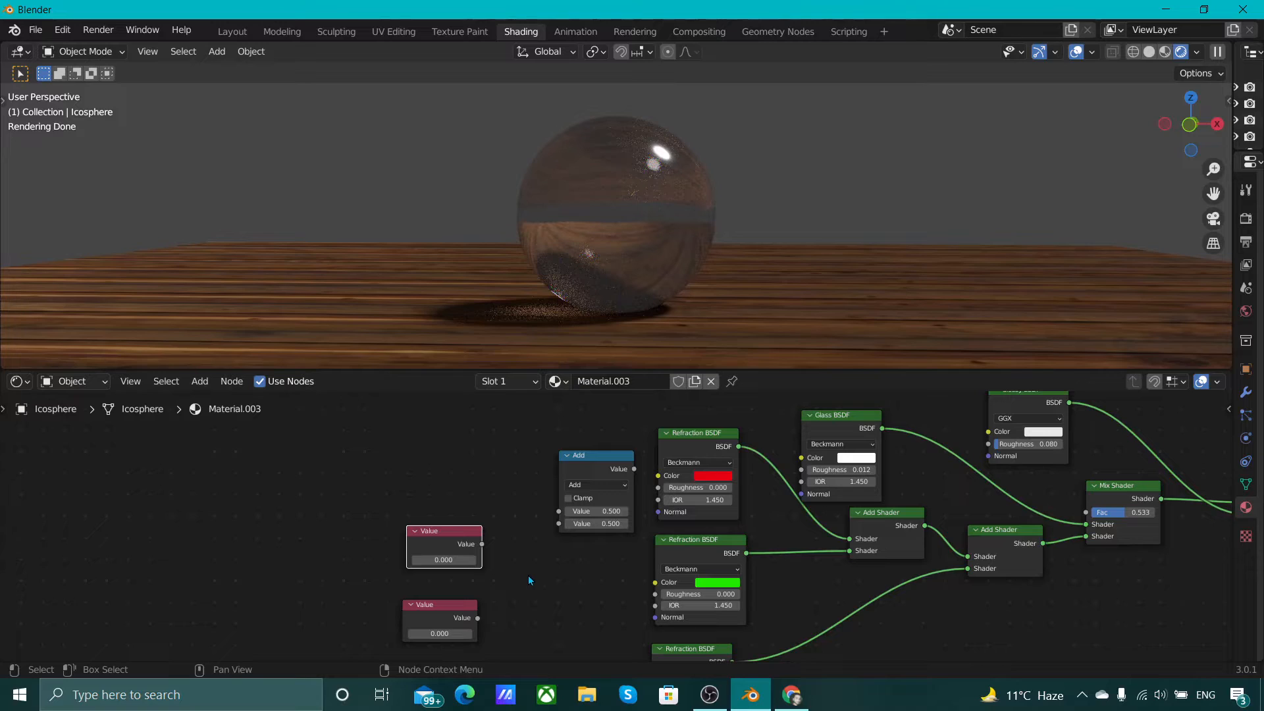
click(528, 576)
- Duplicate the Math node and place the copy on the input side of the blue Refraction BSDF
scroll(529, 576, down, 1)
middle_drag(525, 575, 511, 542)
click(568, 438)
key(shift+d)
scroll(566, 474, down, 1)
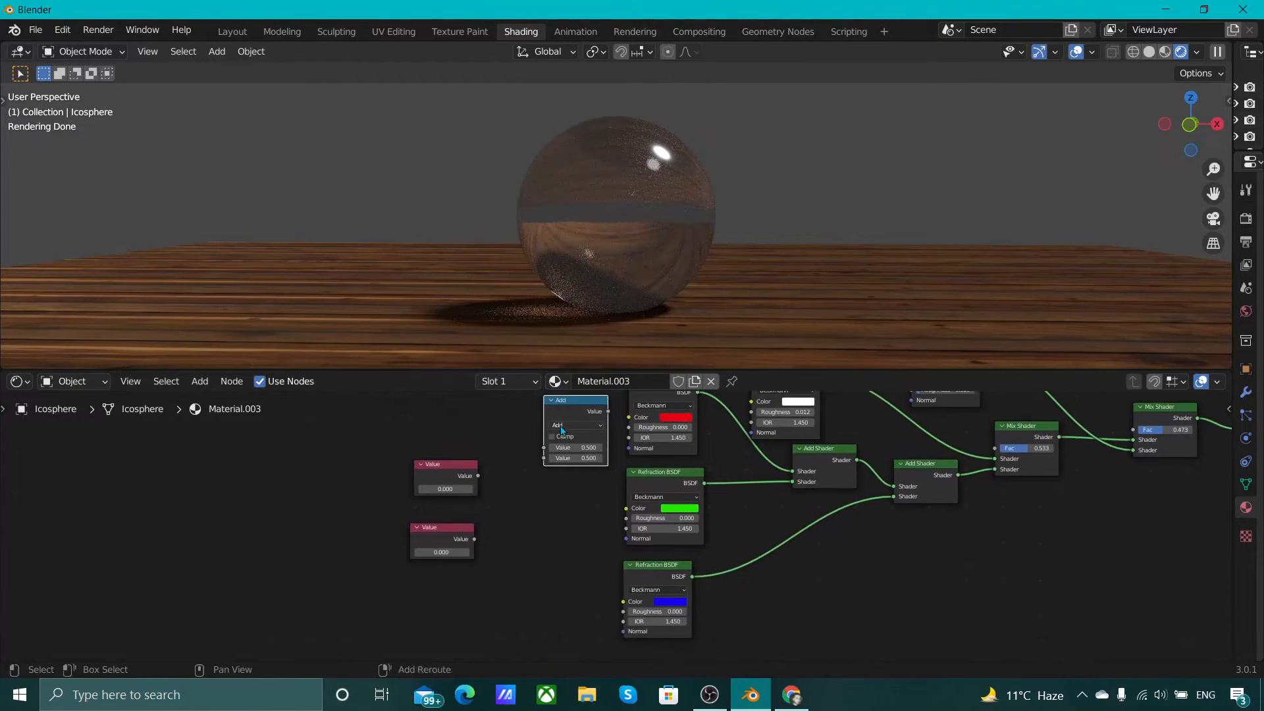
click(546, 596)
scroll(546, 588, up, 1)
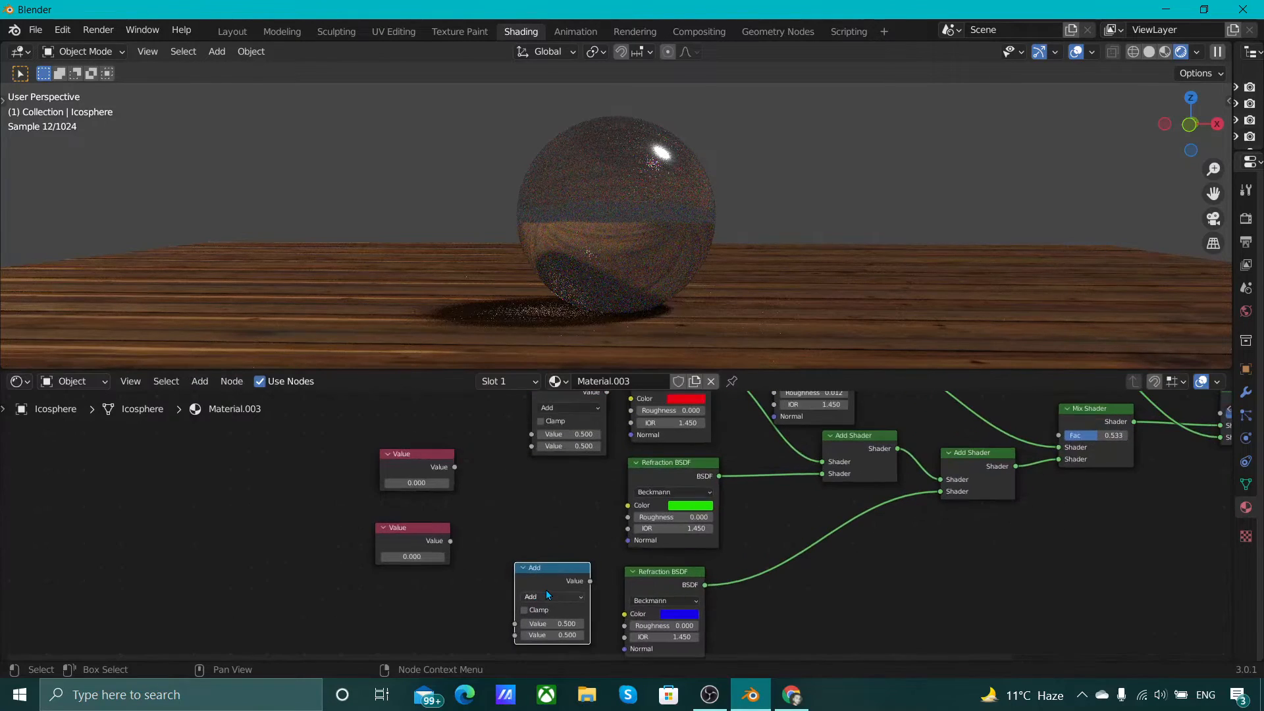
middle_drag(545, 588, 574, 574)
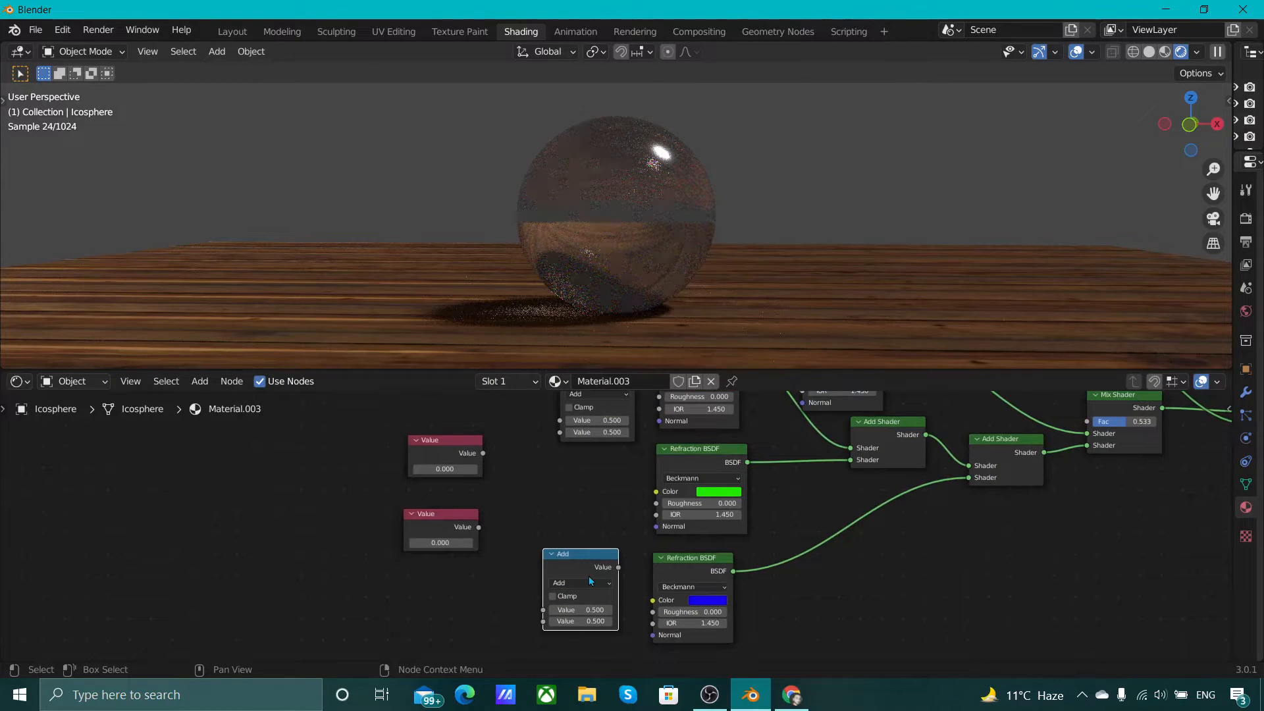
- Set the operation of the Math node beside the red Refraction BSDF to Subtract
middle_drag(580, 448, 559, 505)
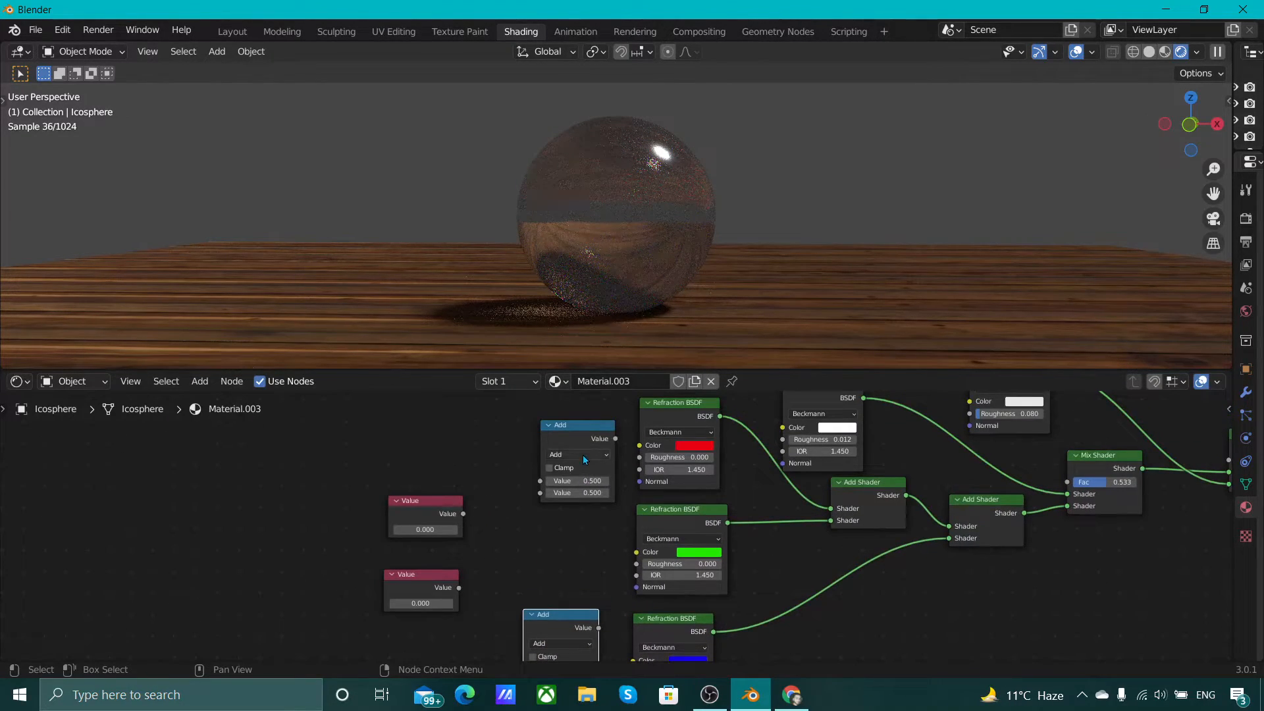
click(582, 454)
click(585, 495)
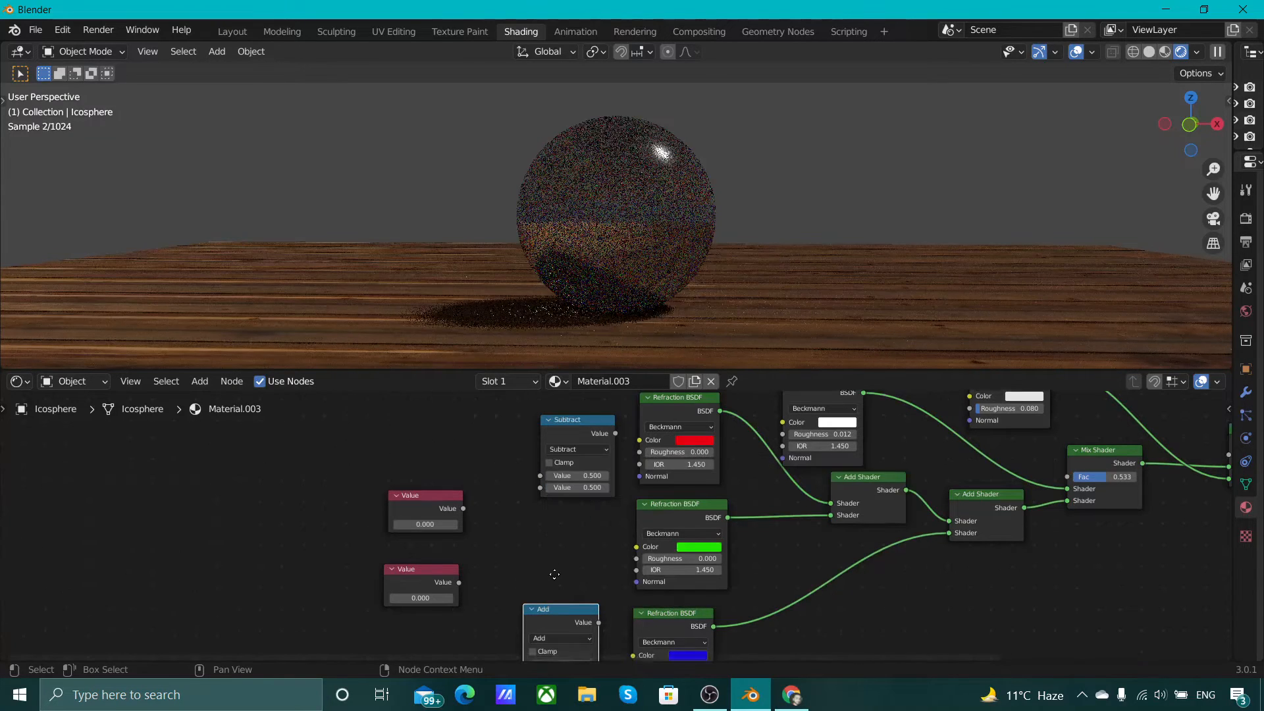
- Set the upper Value node to 1.4
middle_drag(574, 629, 586, 590)
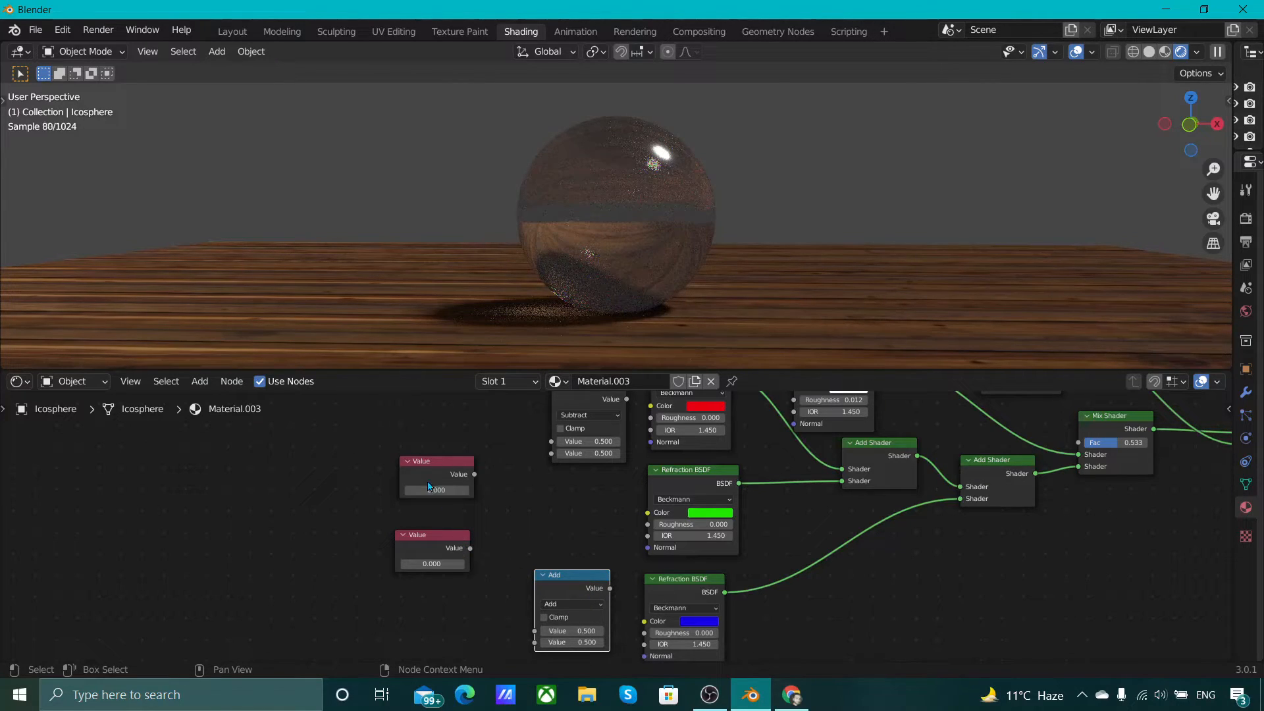
click(453, 489)
text(1.4)
key(Return)
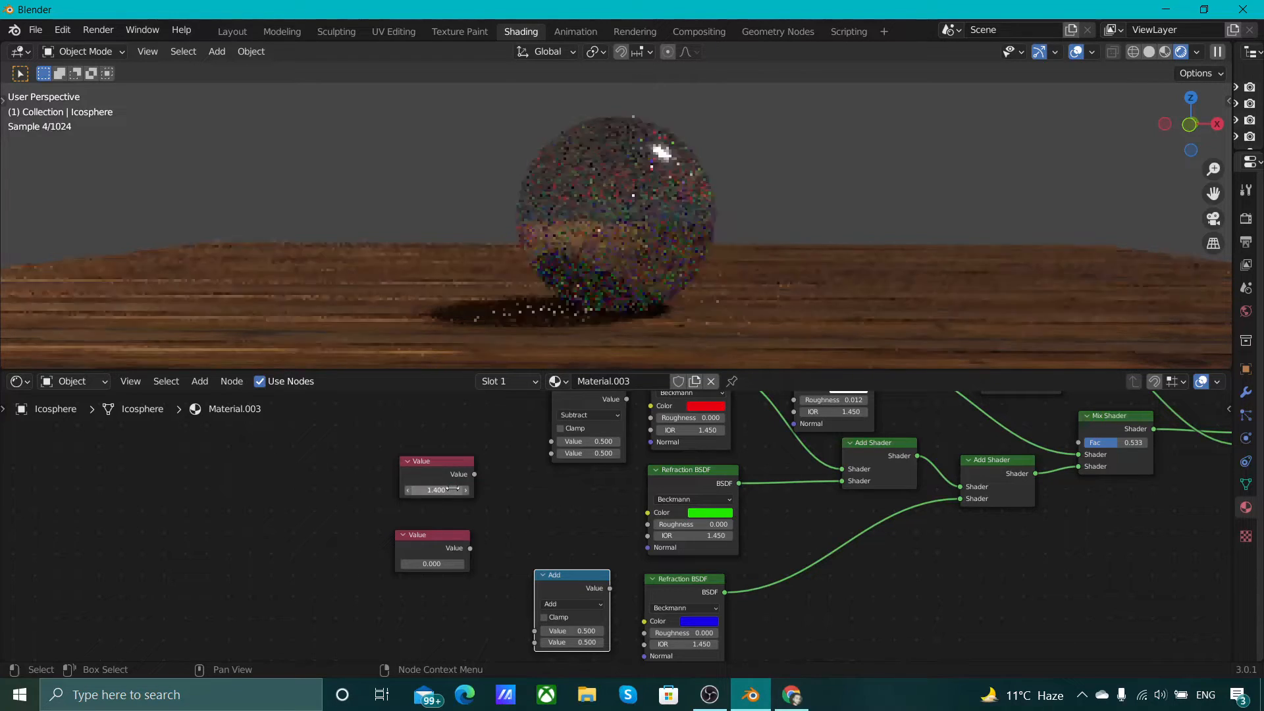
- Set the lower Value node to 0.2
click(434, 563)
text(0)
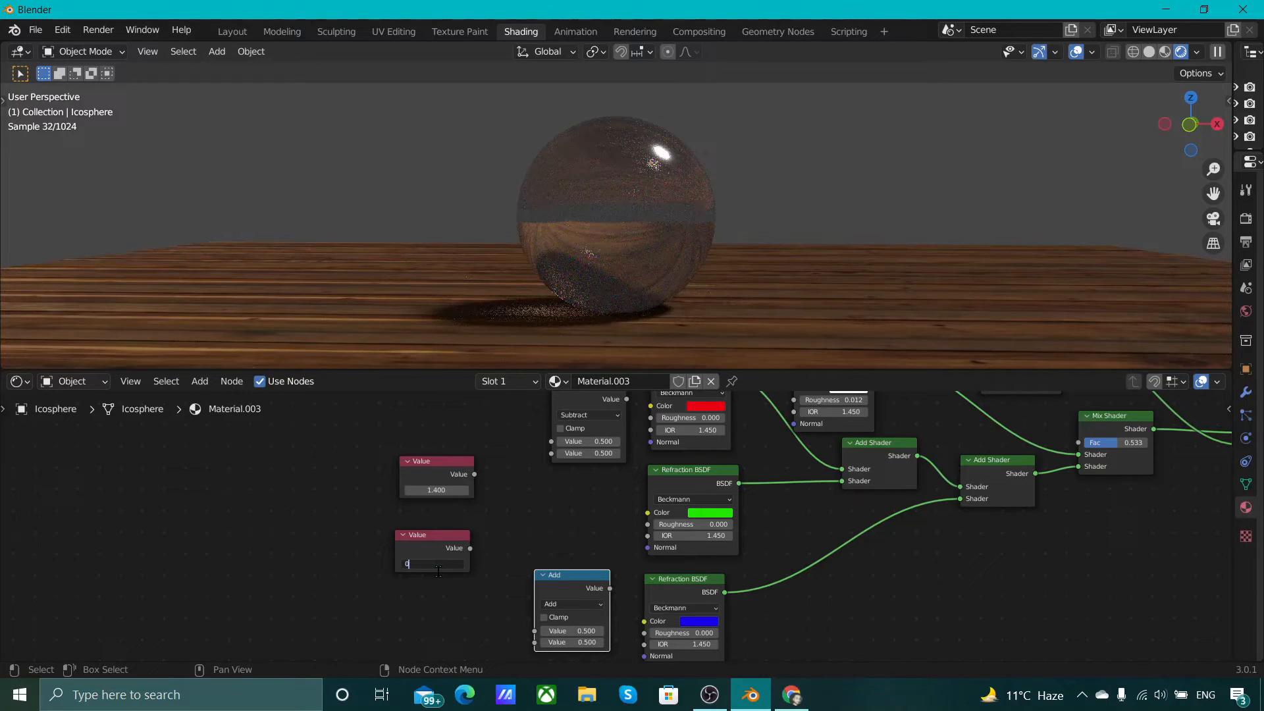
text(.2)
key(Return)
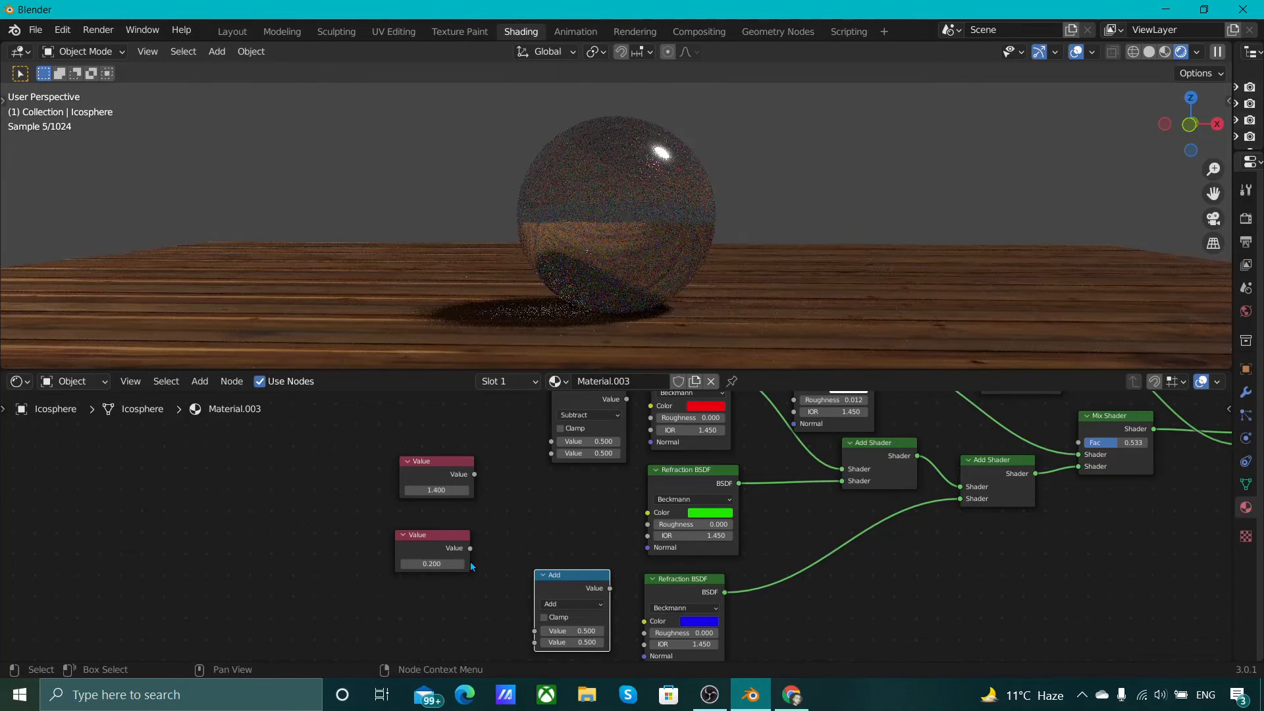
- Set the lower Value node to 0.4
click(433, 564)
text(0)
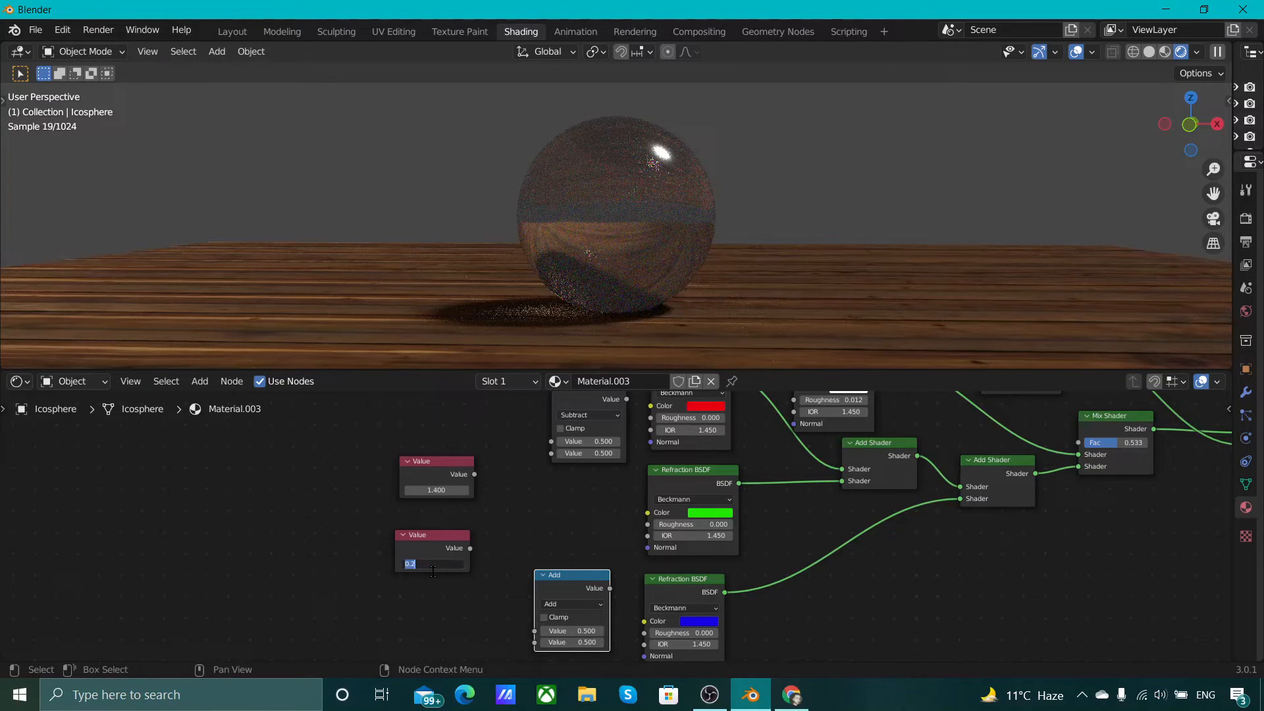
text(.4)
key(Return)
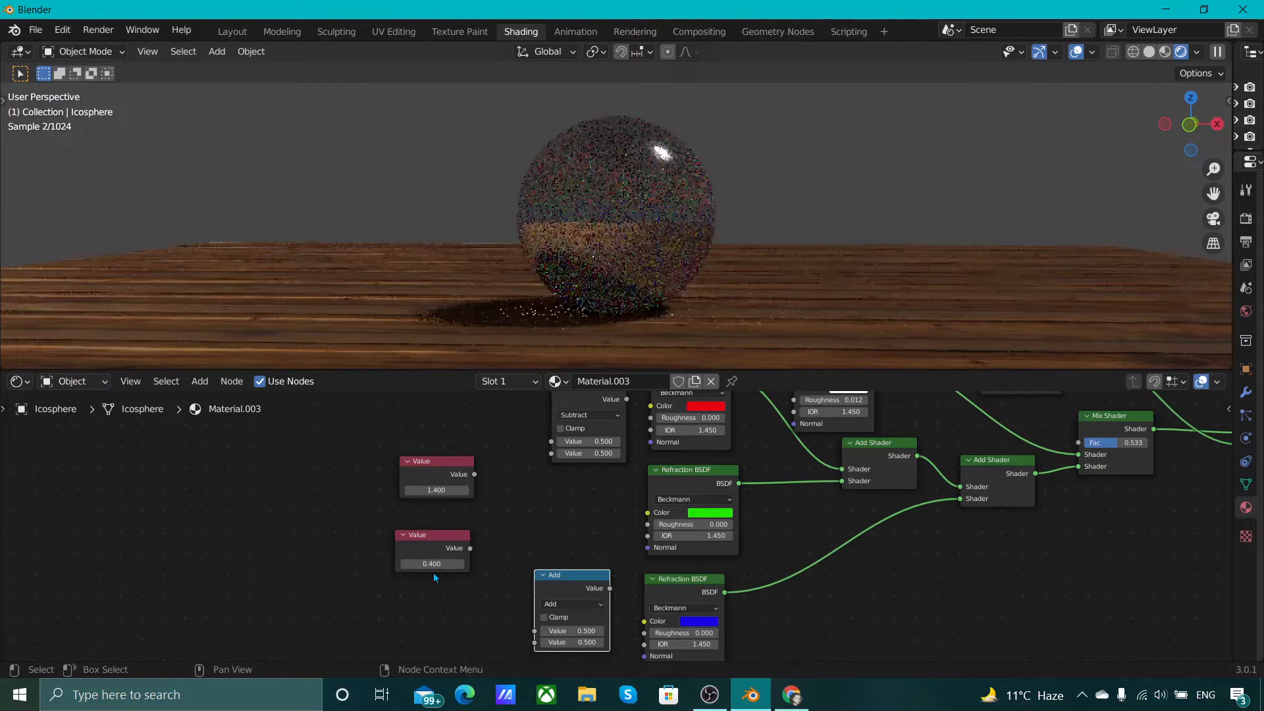
- Connect the upper Value node to the Subtract node's first Value input and to the IOR of the green Refraction BSDF
scroll(486, 509, up, 3)
middle_drag(486, 508, 472, 625)
scroll(471, 626, up, 2)
middle_drag(409, 591, 471, 538)
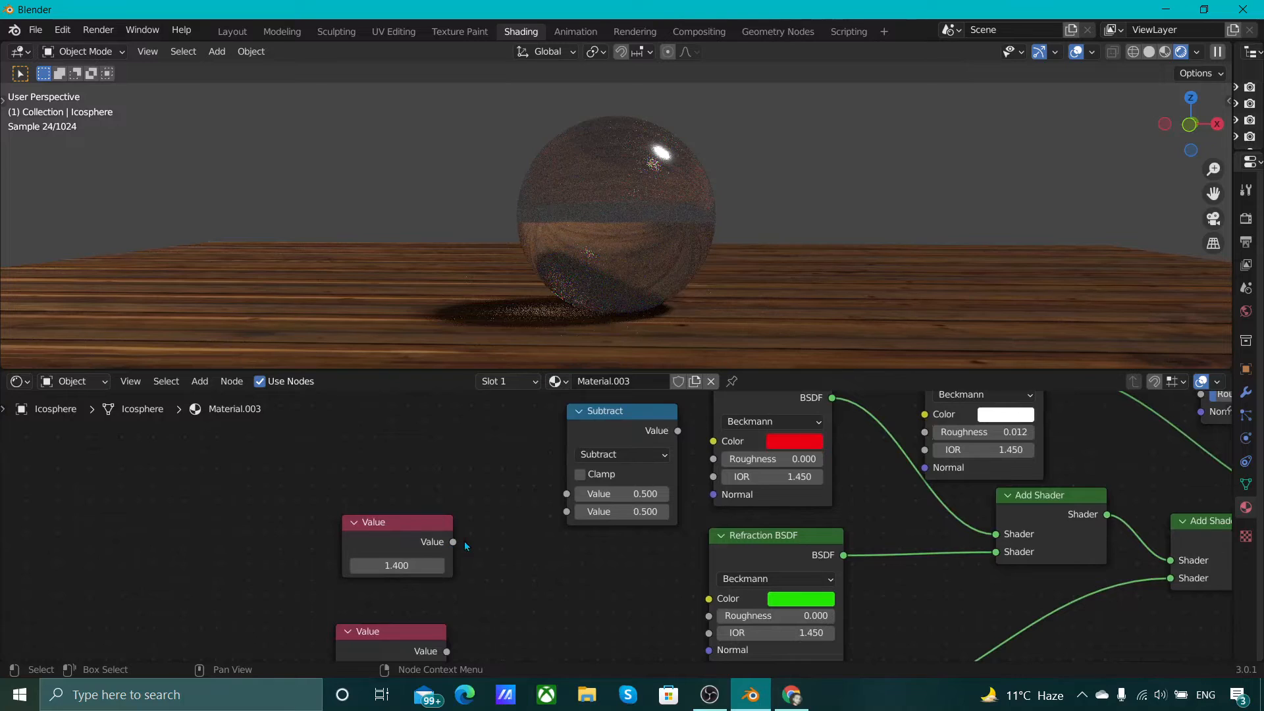
drag(452, 542, 561, 494)
drag(453, 545, 717, 585)
scroll(693, 495, down, 2)
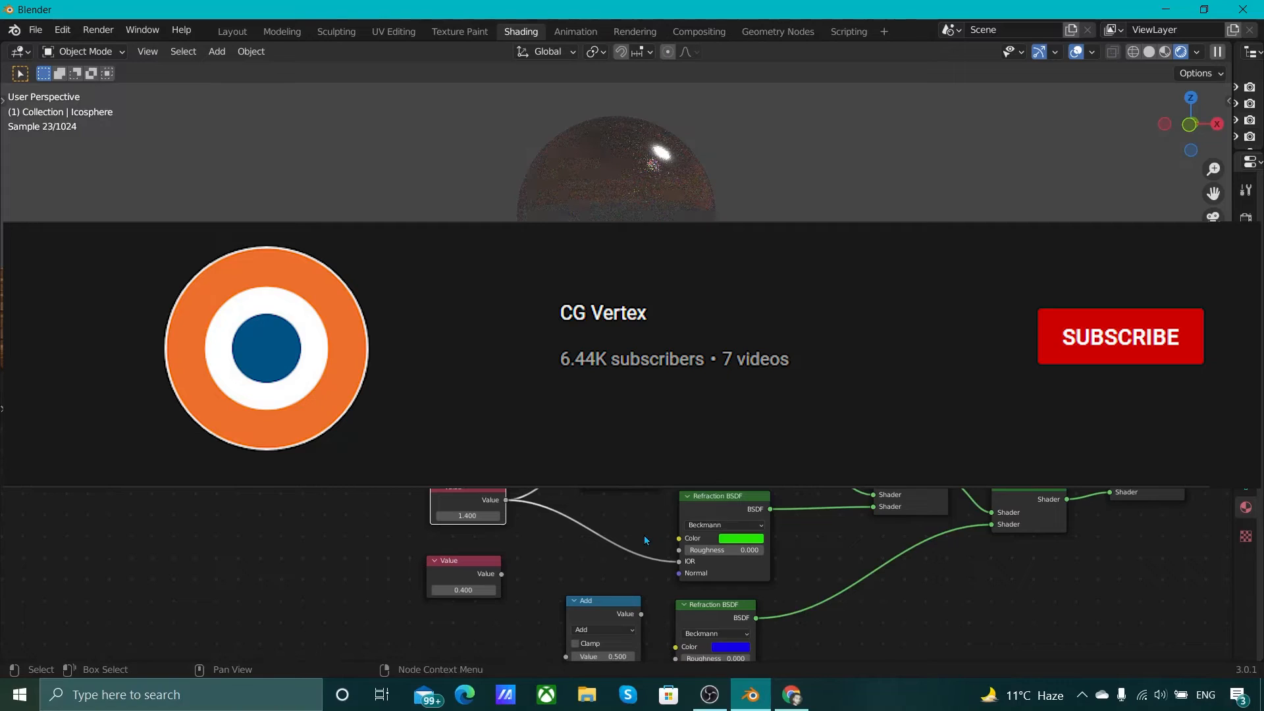
scroll(517, 570, up, 2)
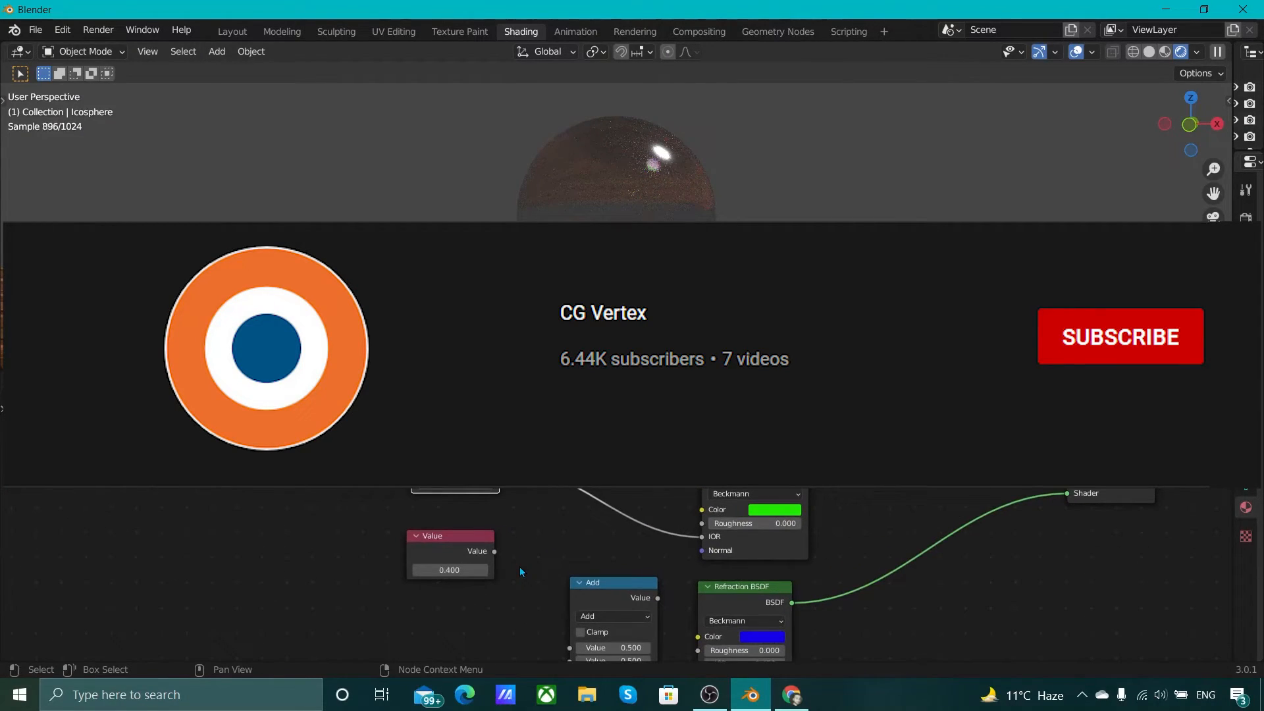
scroll(519, 566, down, 4)
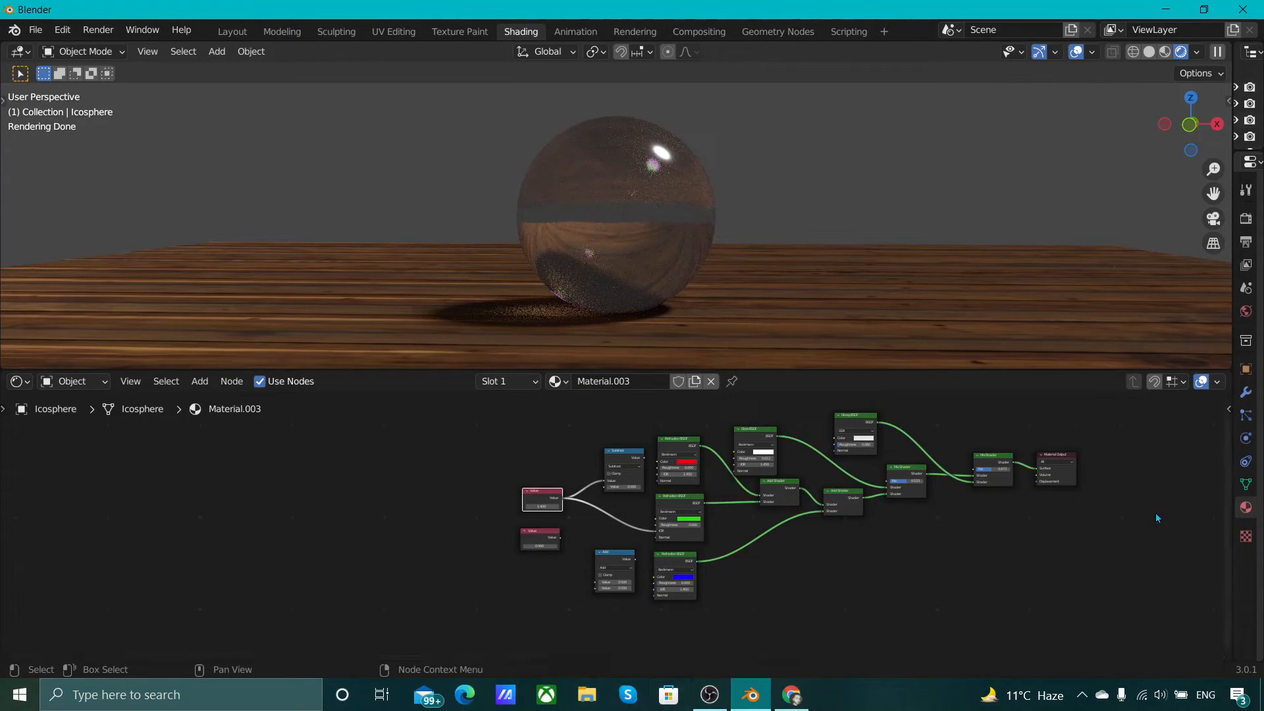
- Connect the lower Value node to the Add node's first Value input and the upper Value node to its second
scroll(464, 523, up, 4)
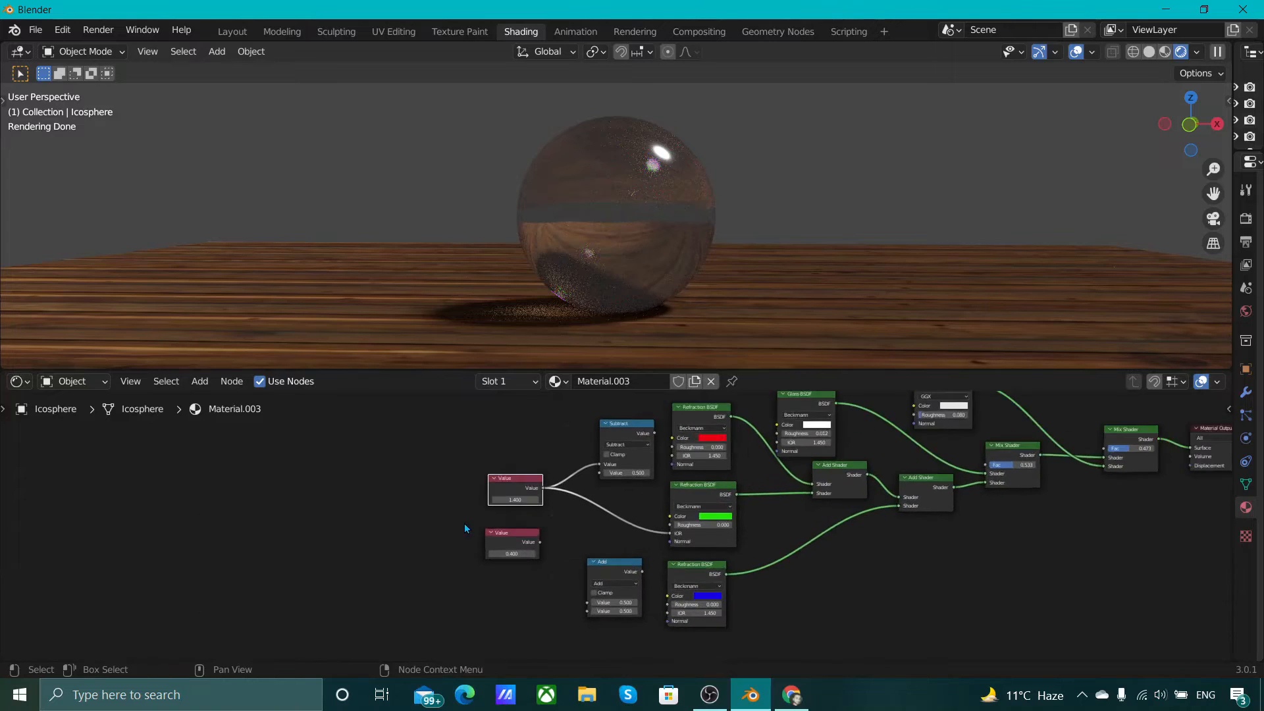
middle_drag(532, 535, 556, 528)
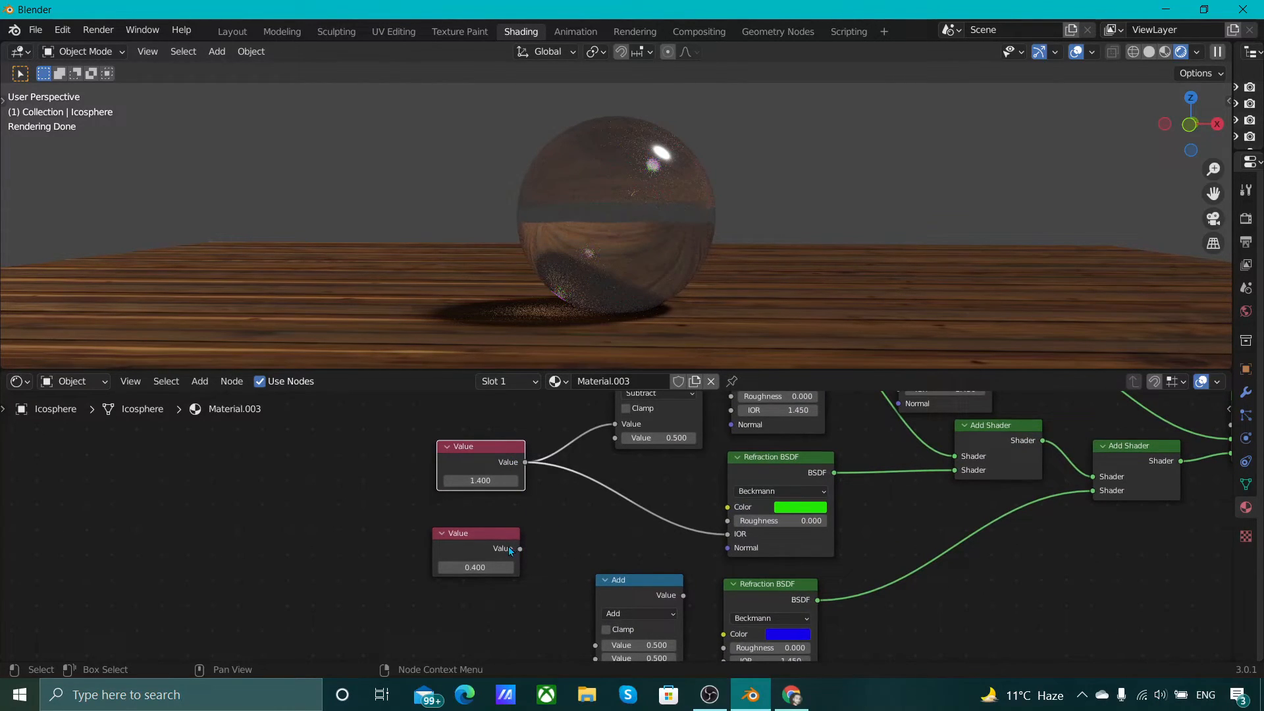
scroll(488, 570, up, 2)
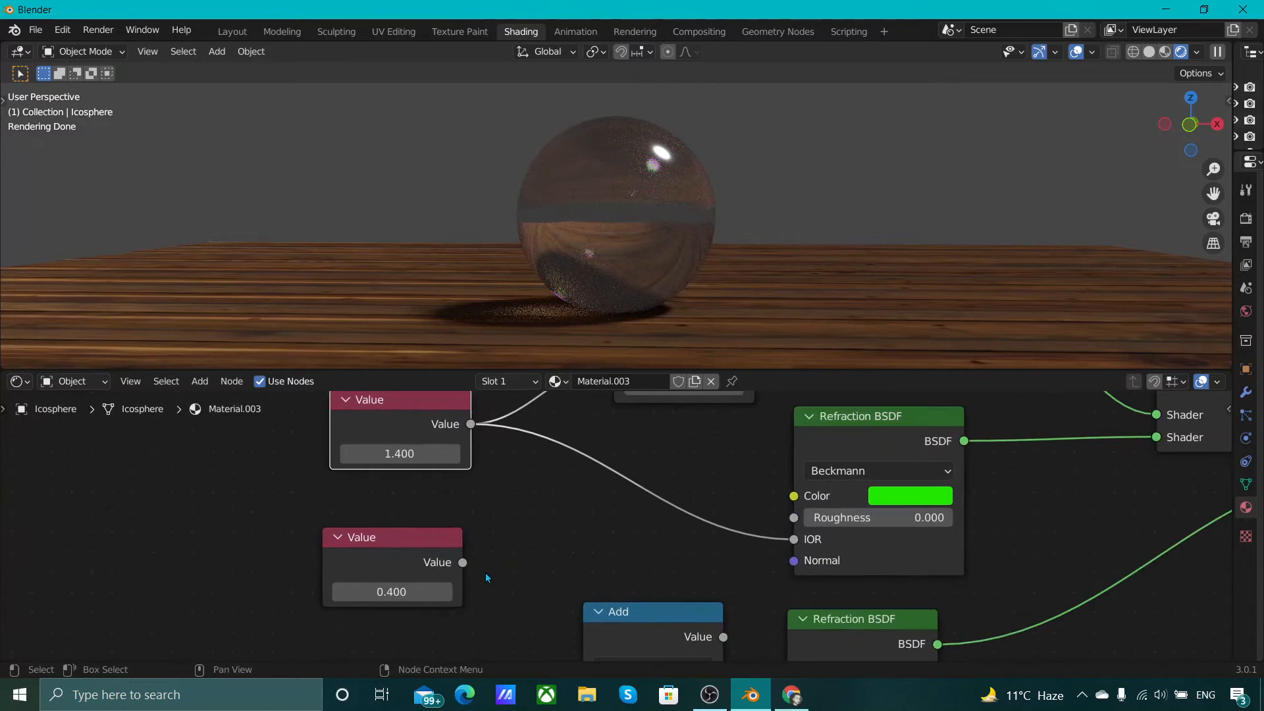
drag(464, 562, 583, 510)
scroll(445, 517, down, 2)
middle_drag(445, 518, 454, 613)
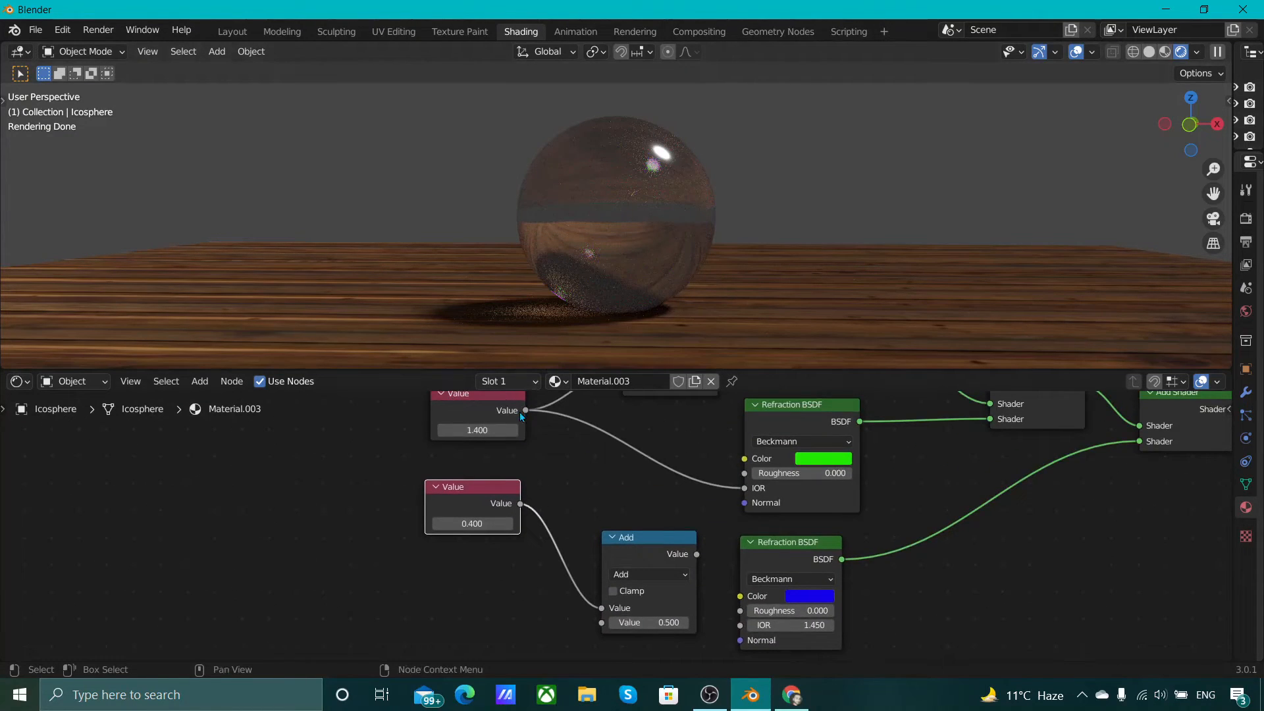
drag(525, 409, 602, 623)
- Connect the Add node's output to the IOR of the blue Refraction BSDF
middle_drag(661, 517, 586, 513)
scroll(589, 524, up, 3)
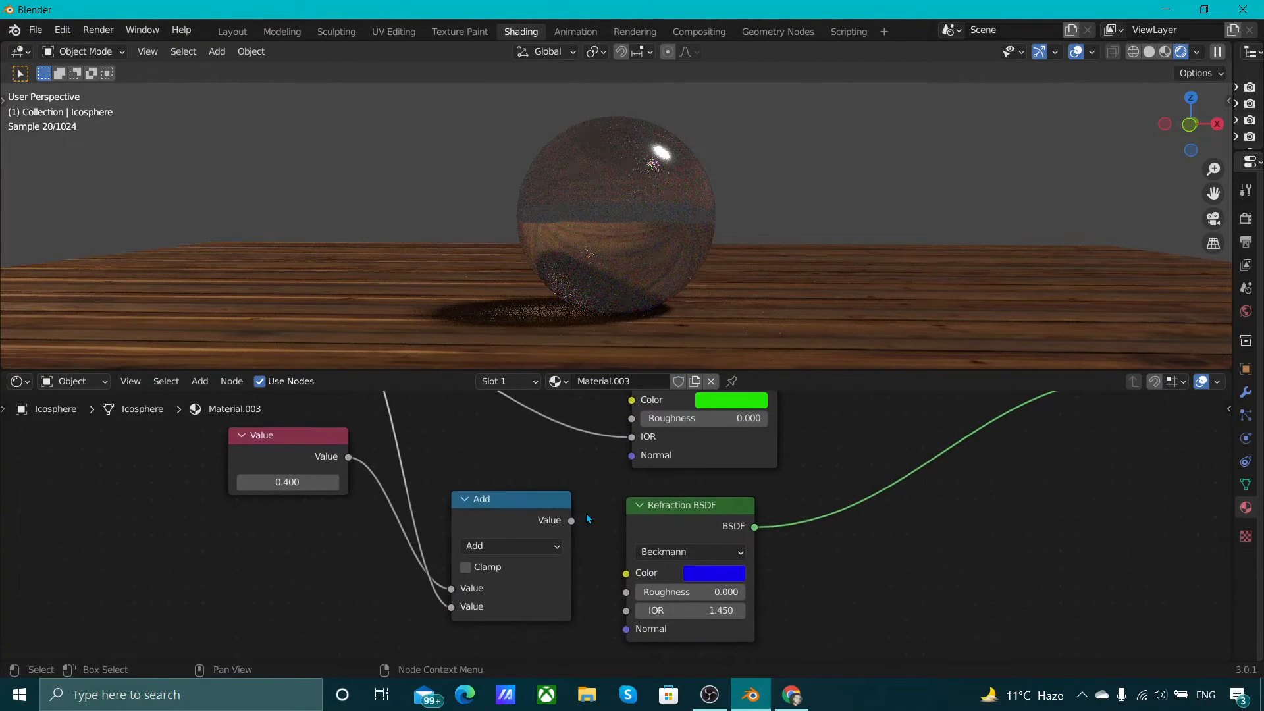
drag(572, 520, 630, 607)
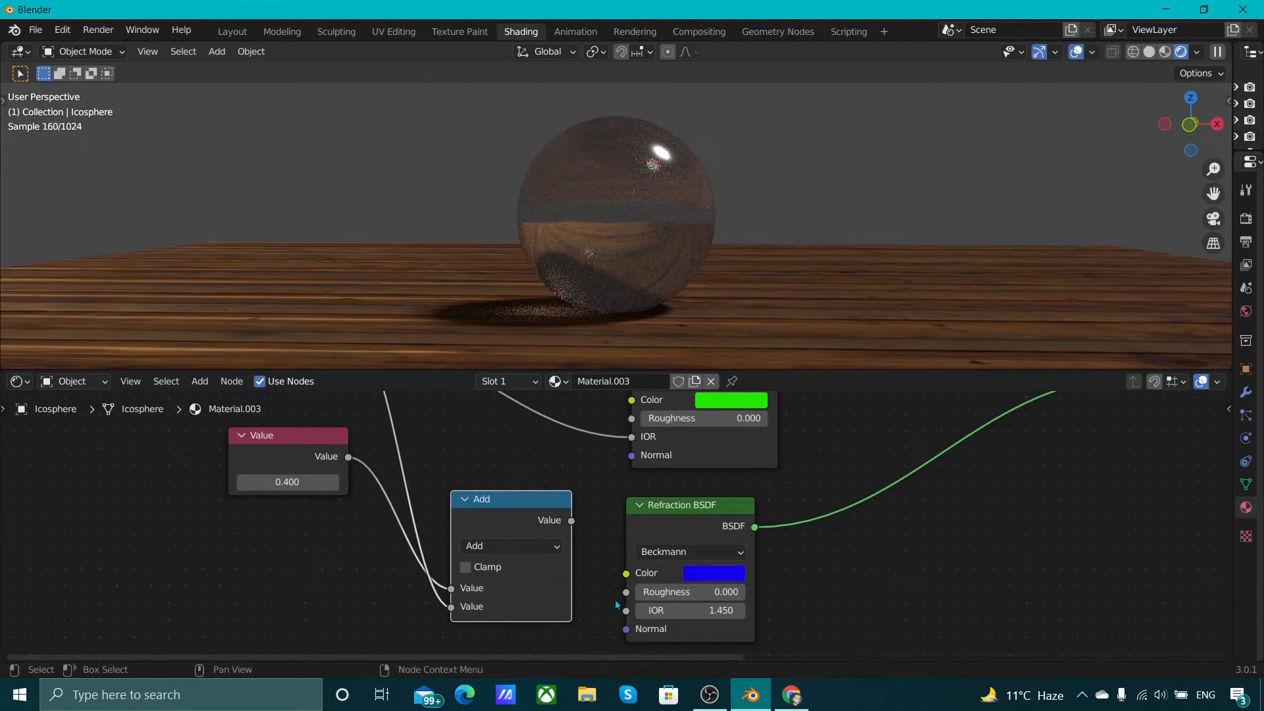
drag(571, 520, 625, 611)
- Connect the Subtract node's output to the IOR of the red Refraction BSDF
middle_drag(559, 473, 557, 703)
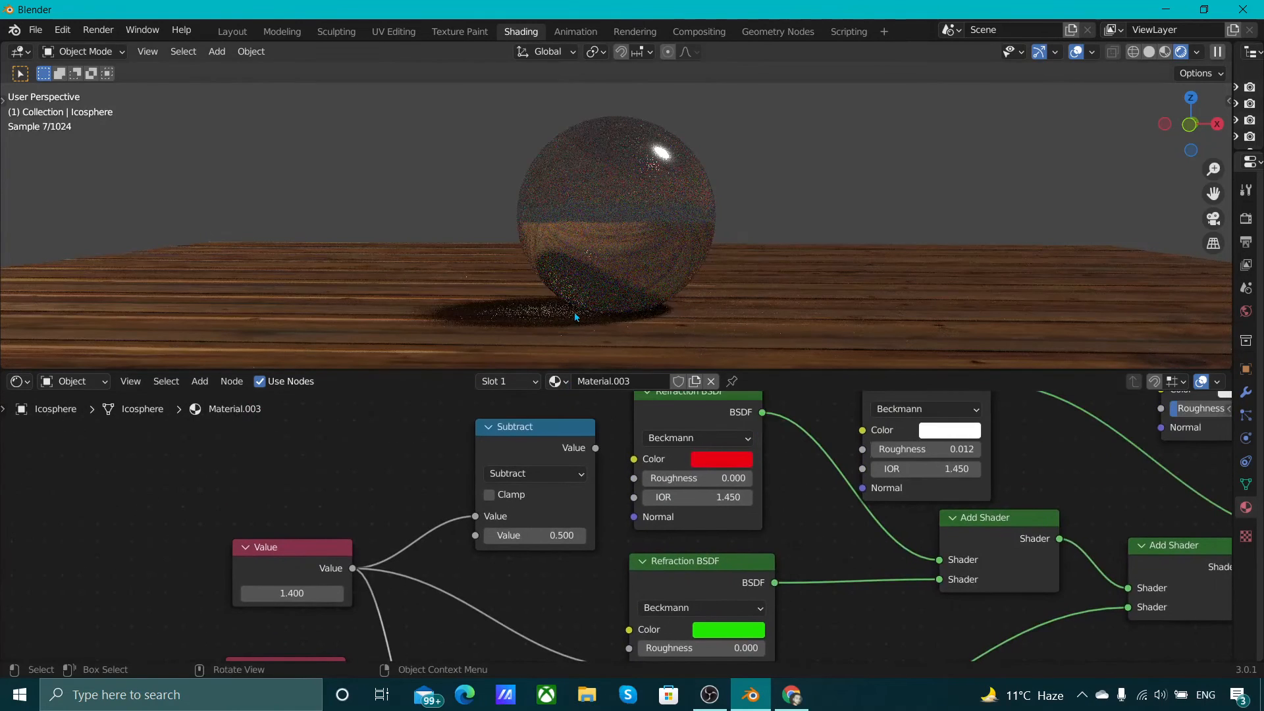
drag(595, 448, 607, 454)
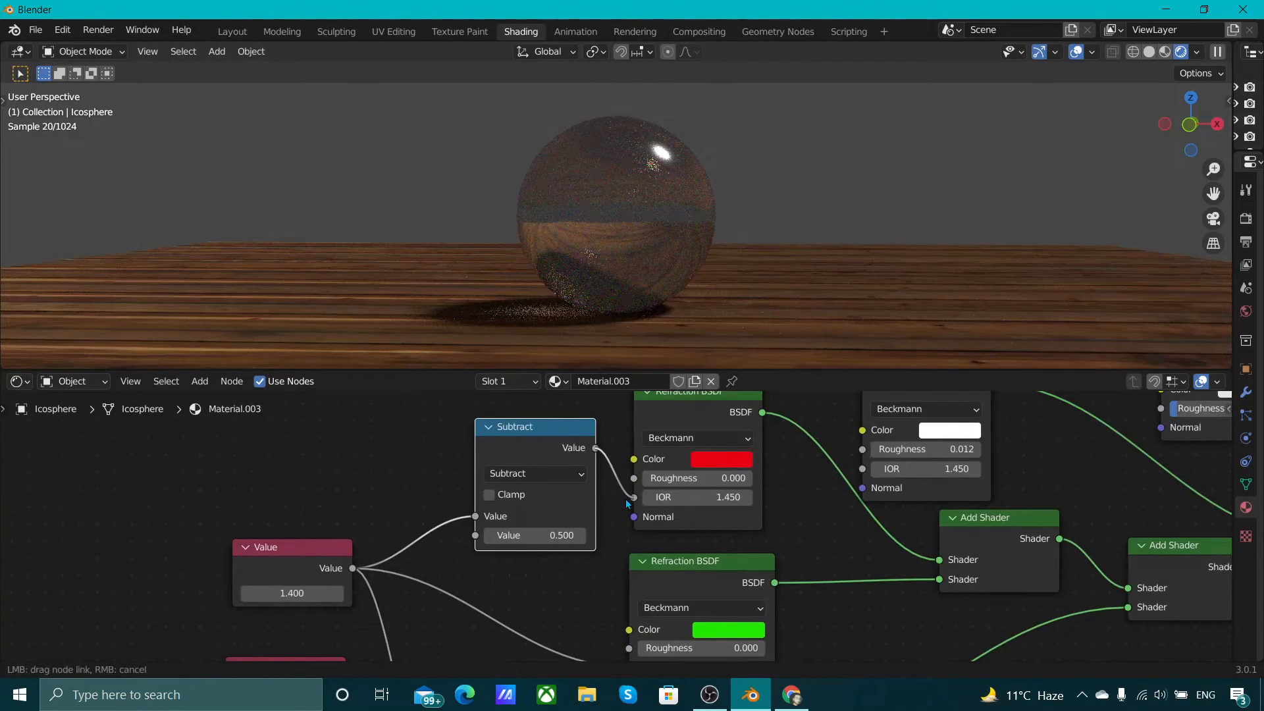
drag(625, 499, 629, 500)
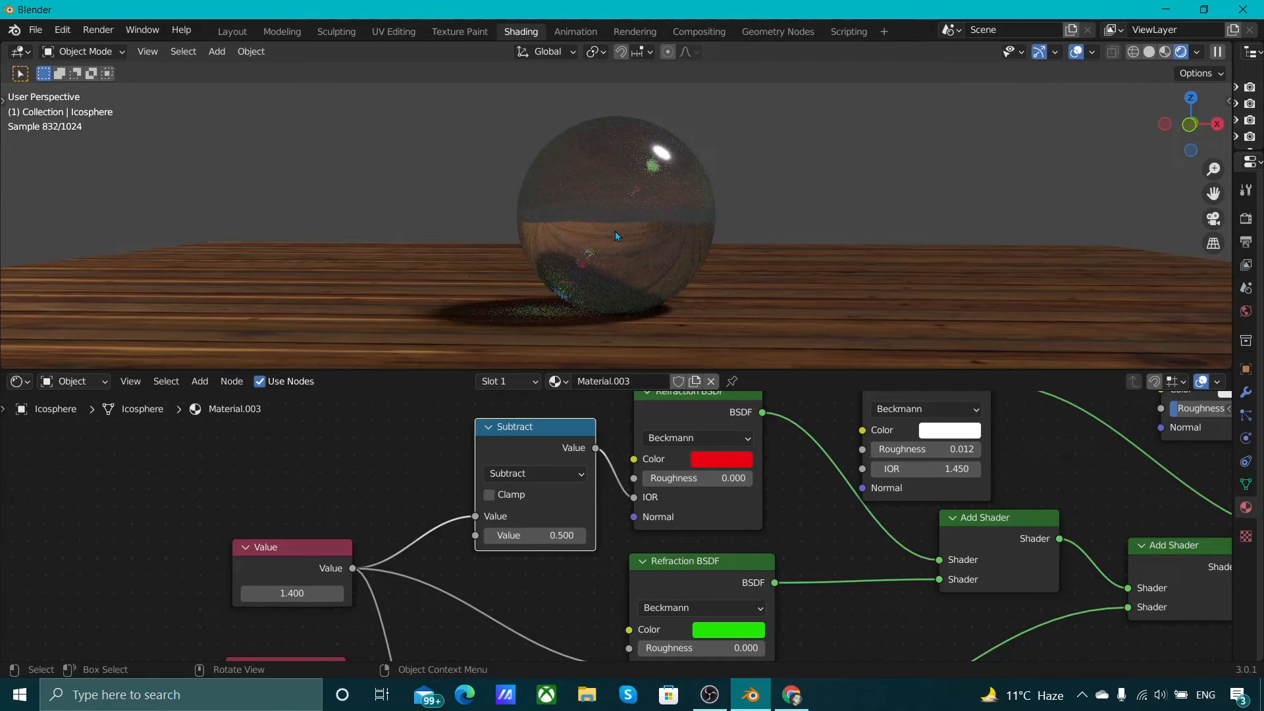
- Try a Fac of 0.140 on the Mix Shader joining the Glass BSDF and the combined refraction shaders, and settle on 0.727
scroll(822, 524, down, 1)
scroll(822, 524, down, 4)
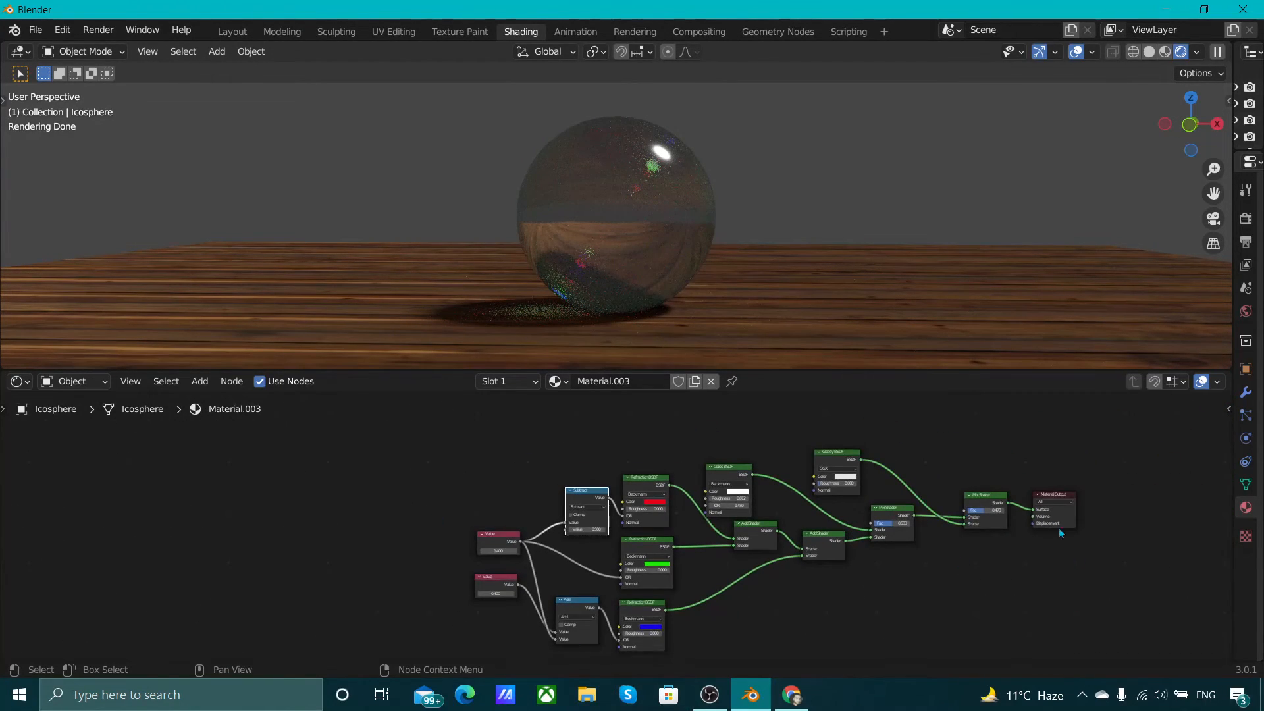
scroll(1000, 605, up, 1)
middle_drag(1001, 599, 917, 595)
scroll(737, 556, up, 3)
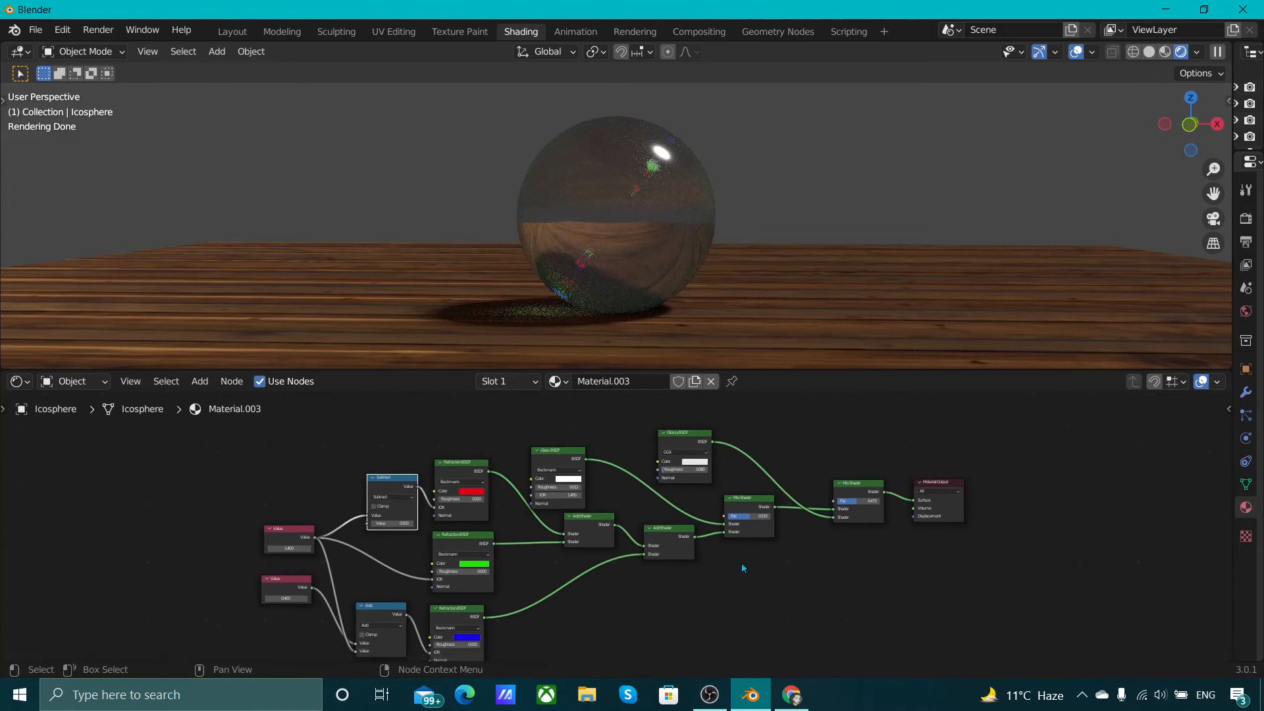
middle_drag(746, 557, 611, 562)
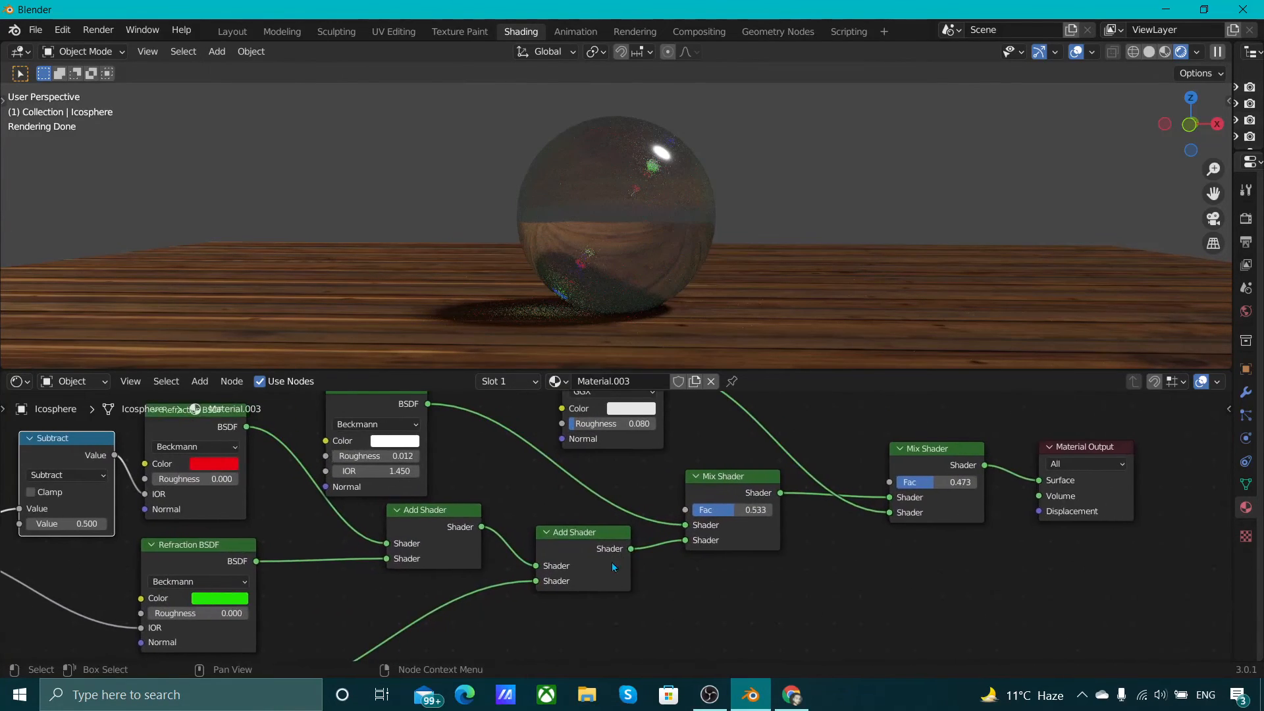
scroll(692, 517, up, 1)
middle_drag(708, 507, 701, 546)
drag(729, 556, 700, 554)
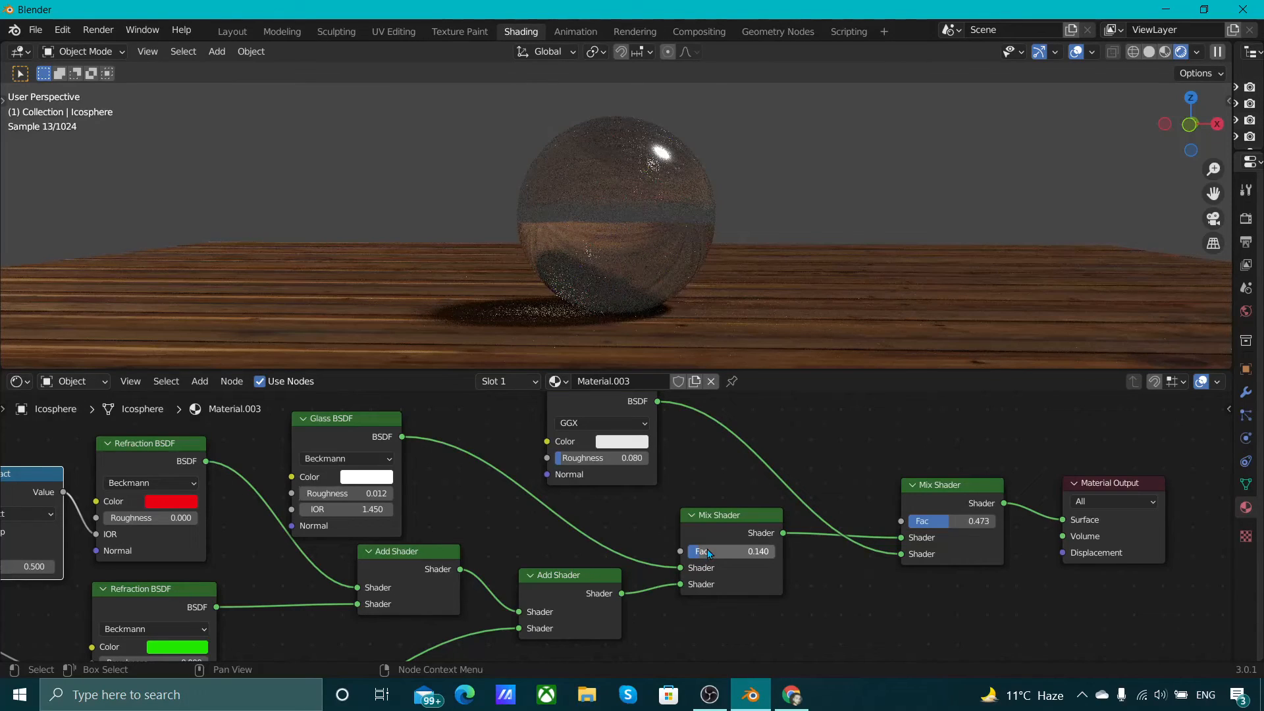
drag(709, 553, 769, 556)
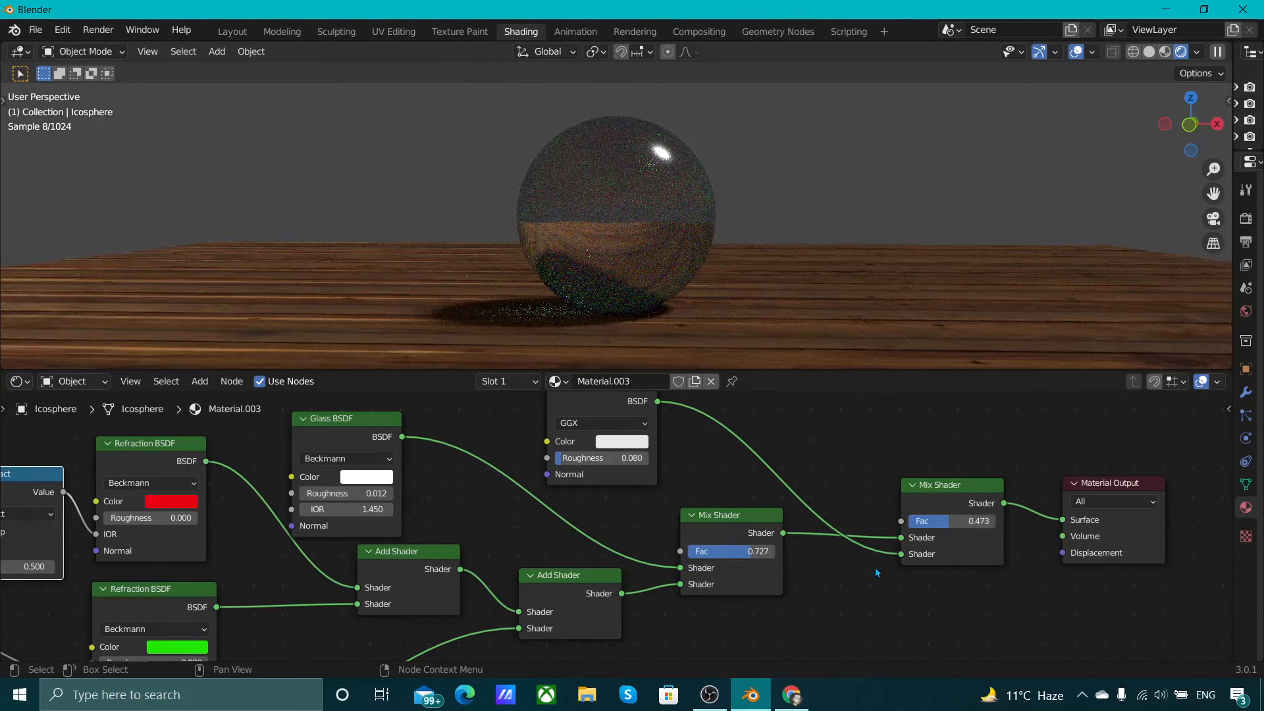
- Set the Fac of the final Mix Shader, which feeds the Material Output, to 0.187
scroll(810, 601, down, 3)
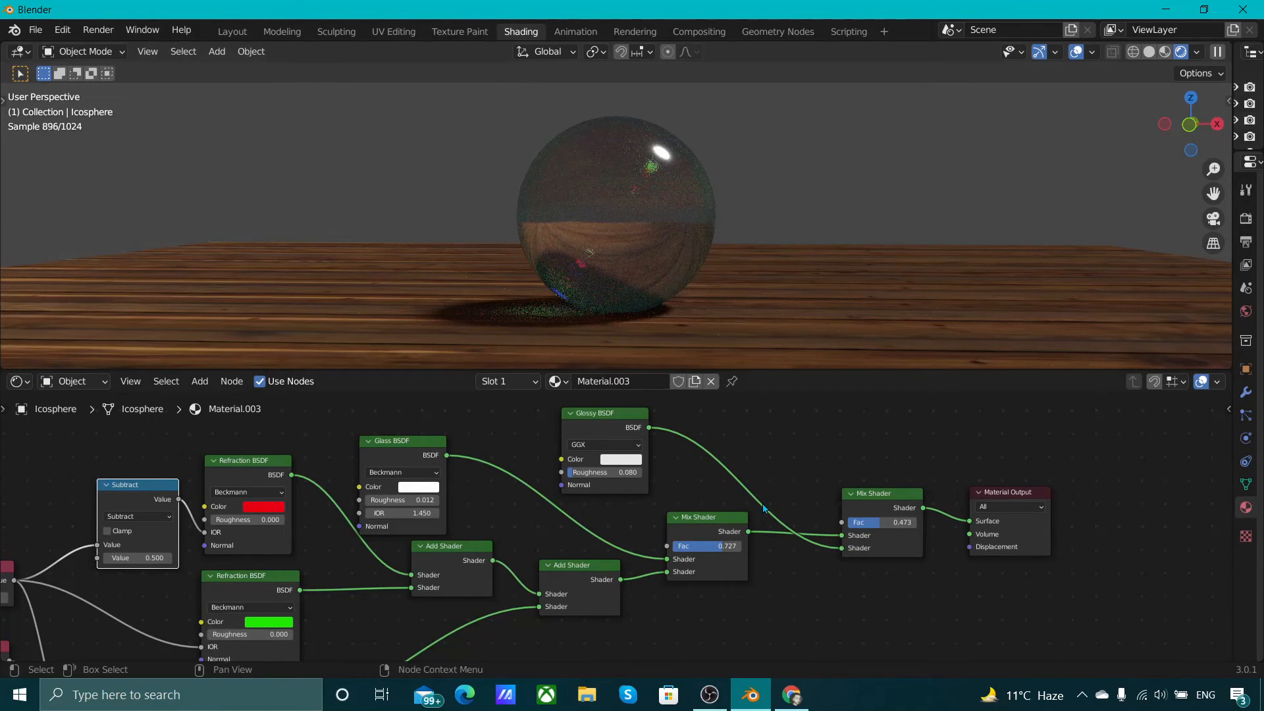
scroll(579, 422, down, 4)
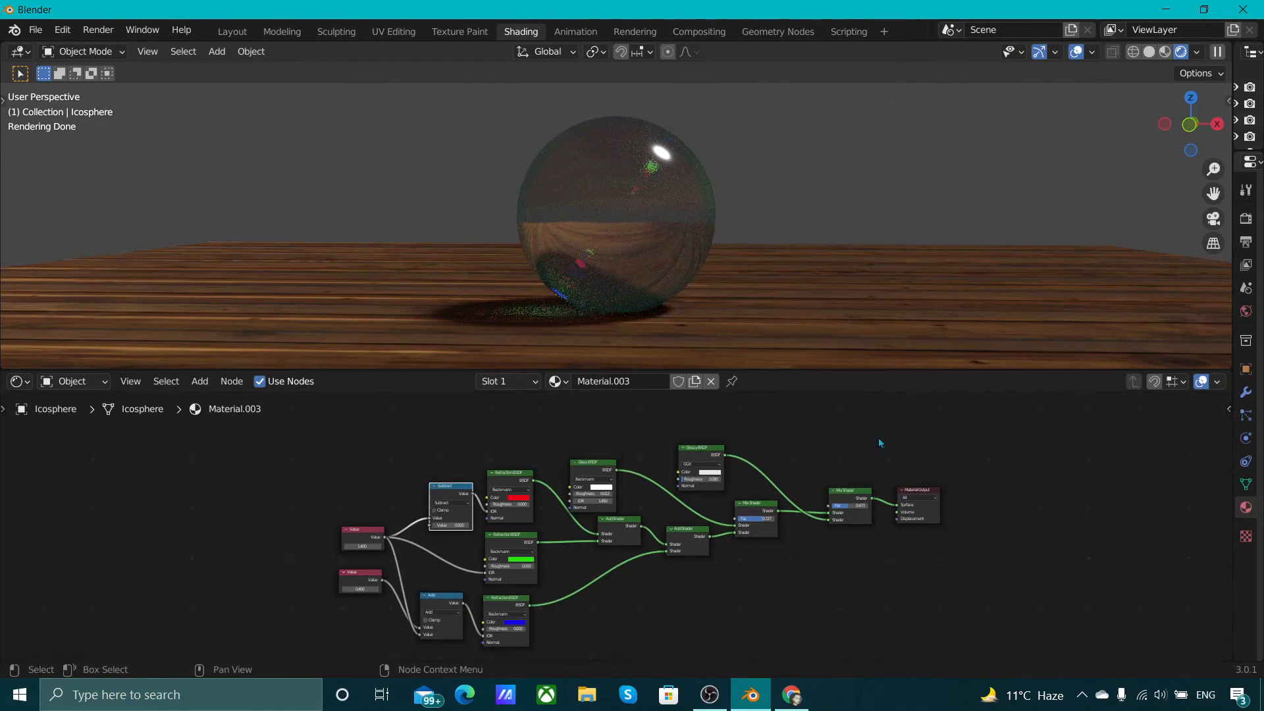
scroll(879, 494, up, 1)
scroll(878, 489, up, 3)
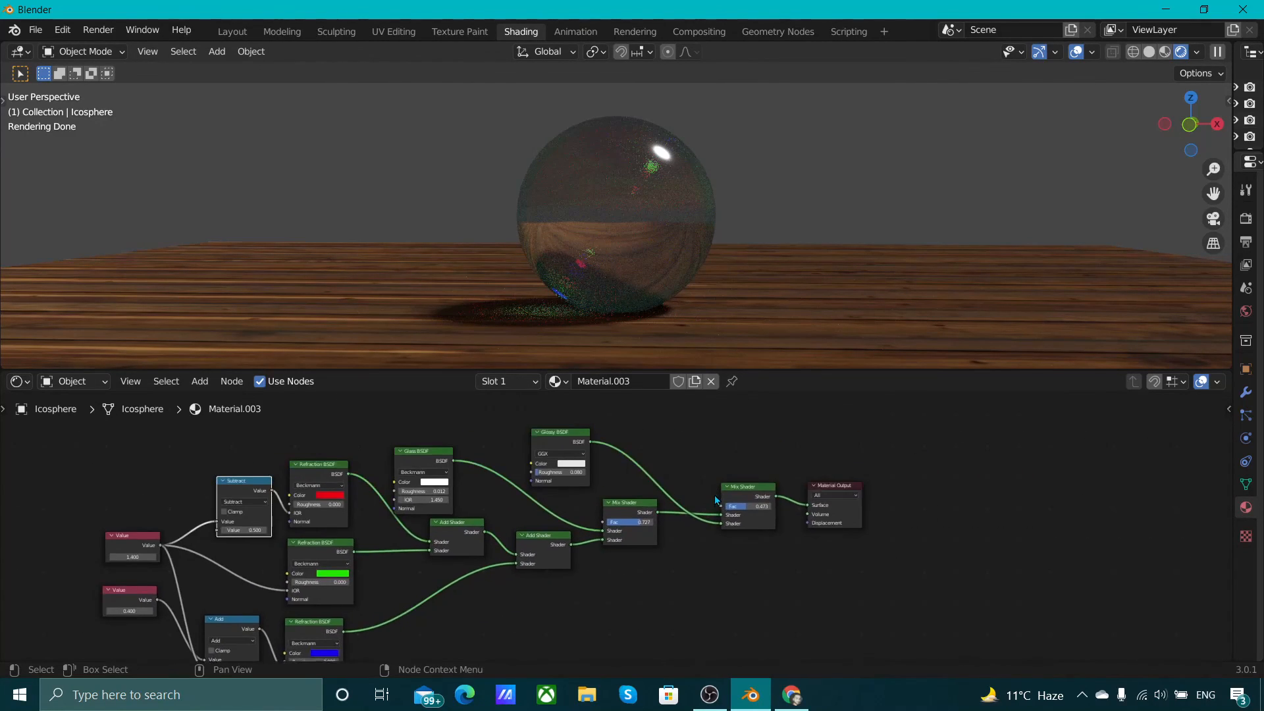
drag(800, 498, 794, 503)
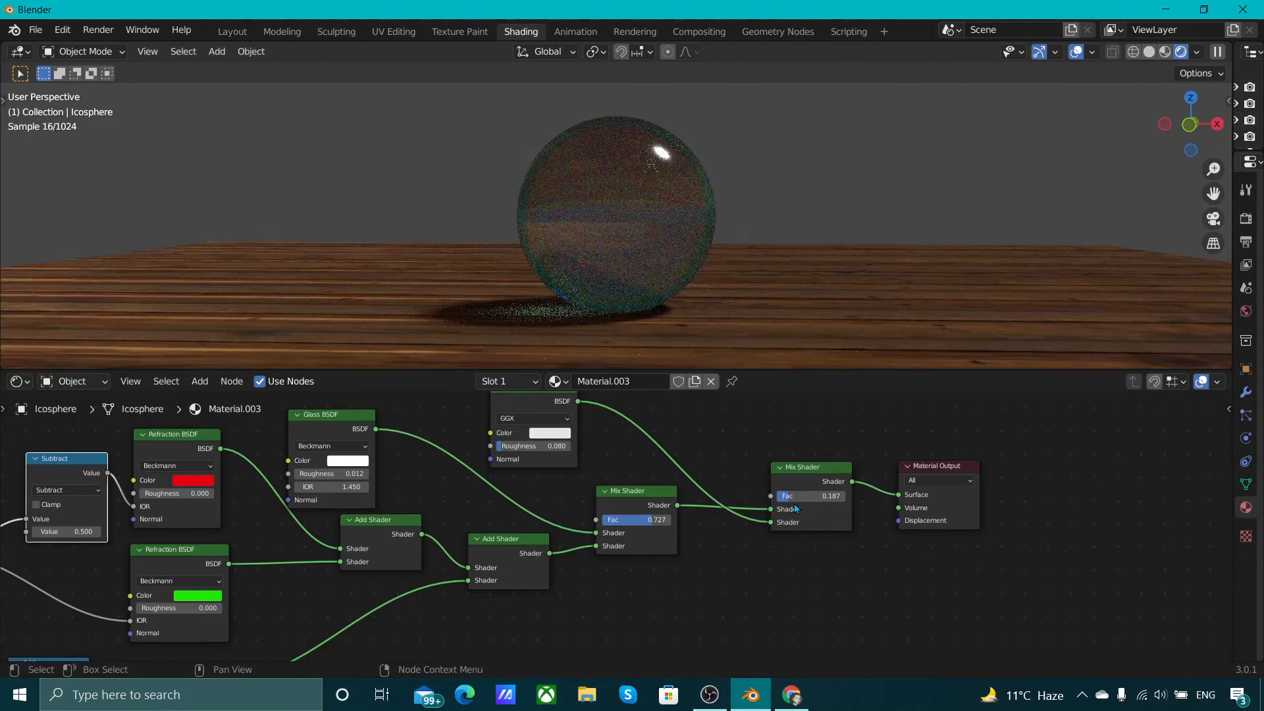